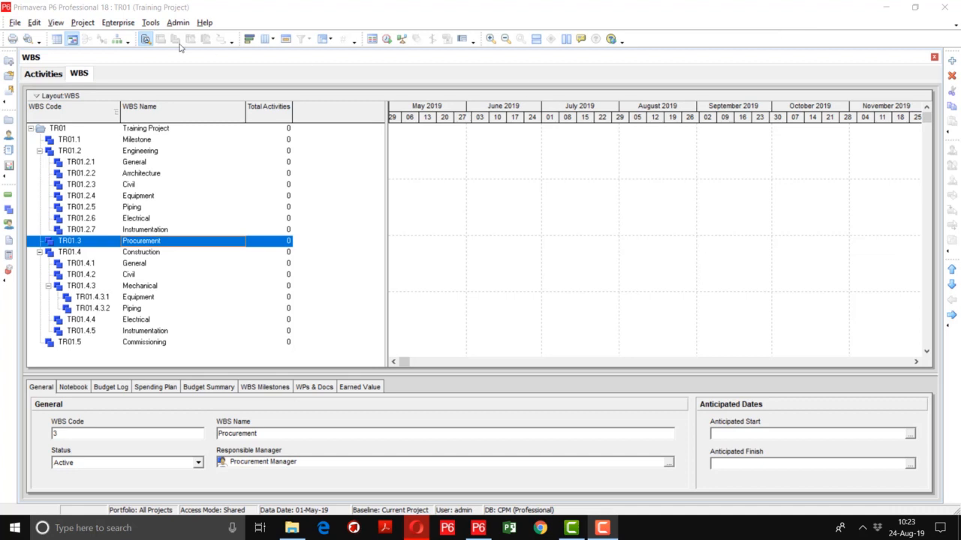
Collapse the entire WBS tree, and expand the Training Project node to show only its main branches
click(147, 129)
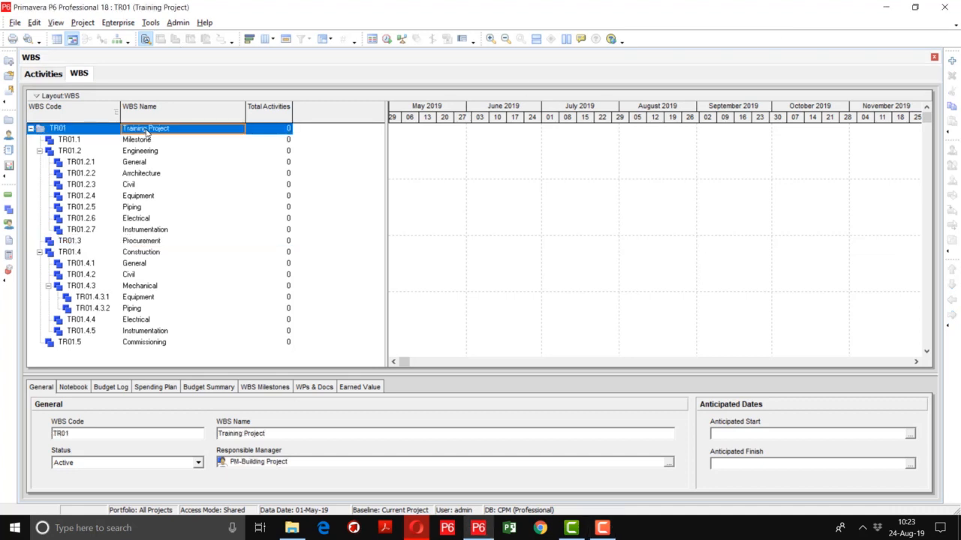
right_click(148, 132)
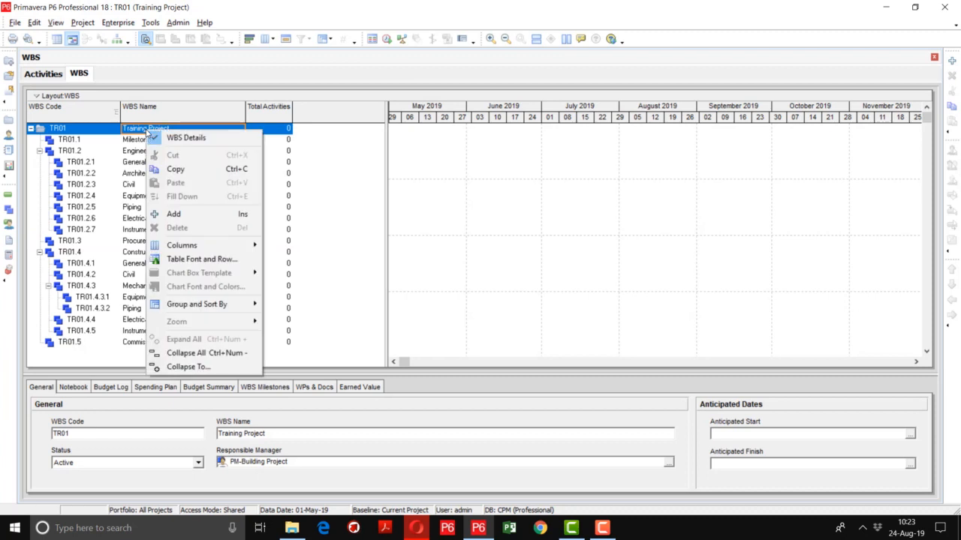
click(175, 353)
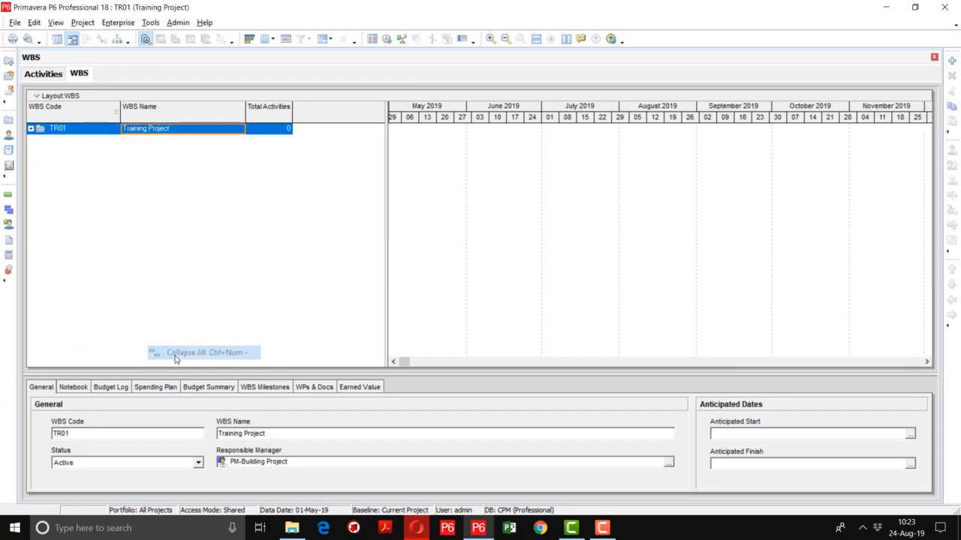
click(30, 129)
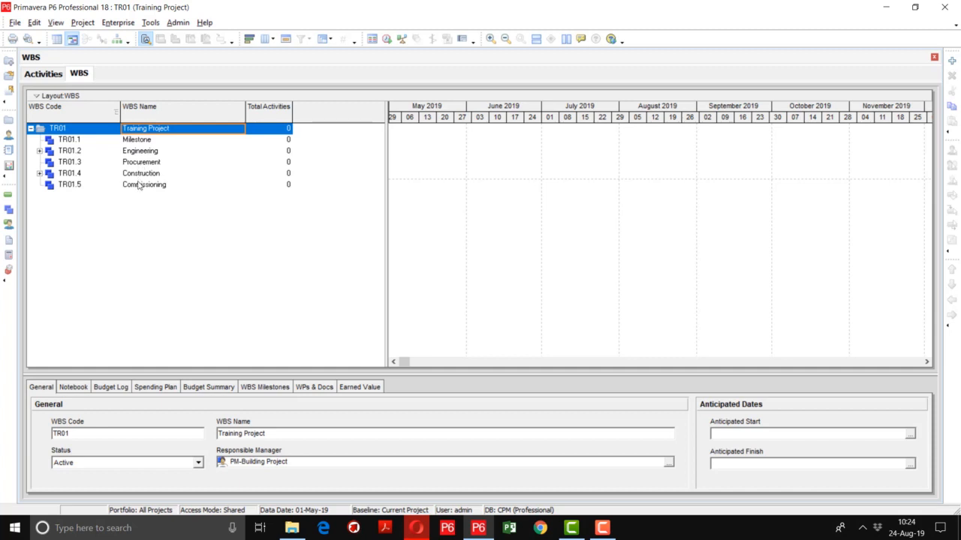
Use Collapse To on the Training Project WBS to set the grouping bands to WBS Level 3
right_click(139, 129)
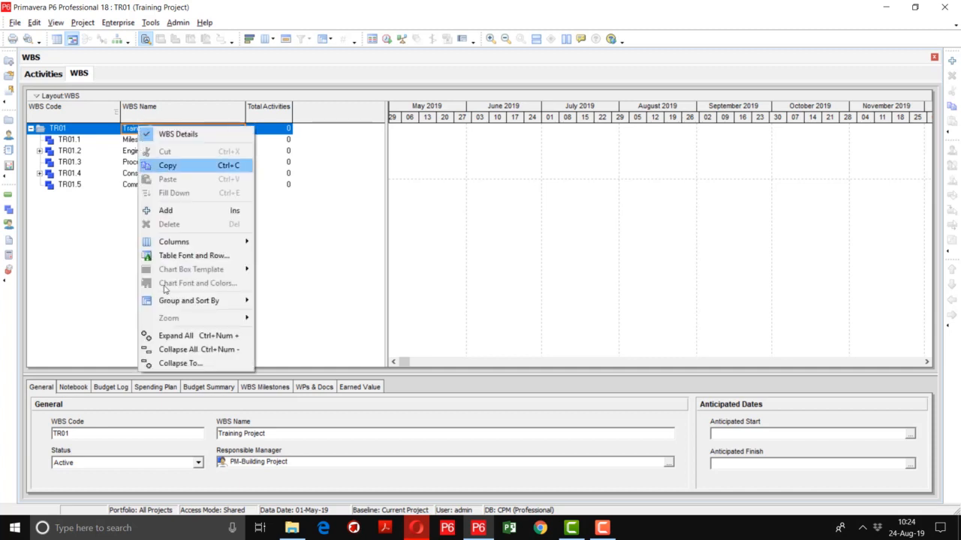
click(182, 363)
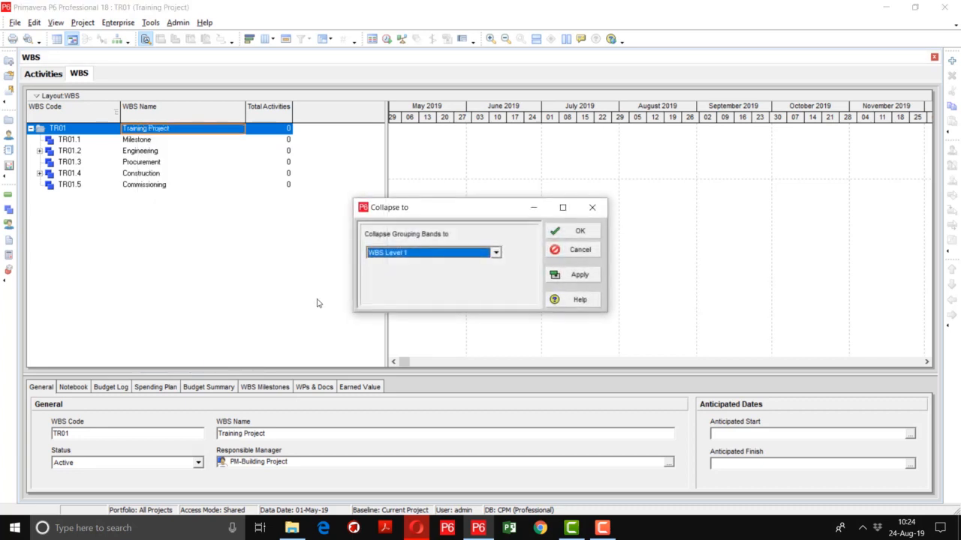
click(406, 256)
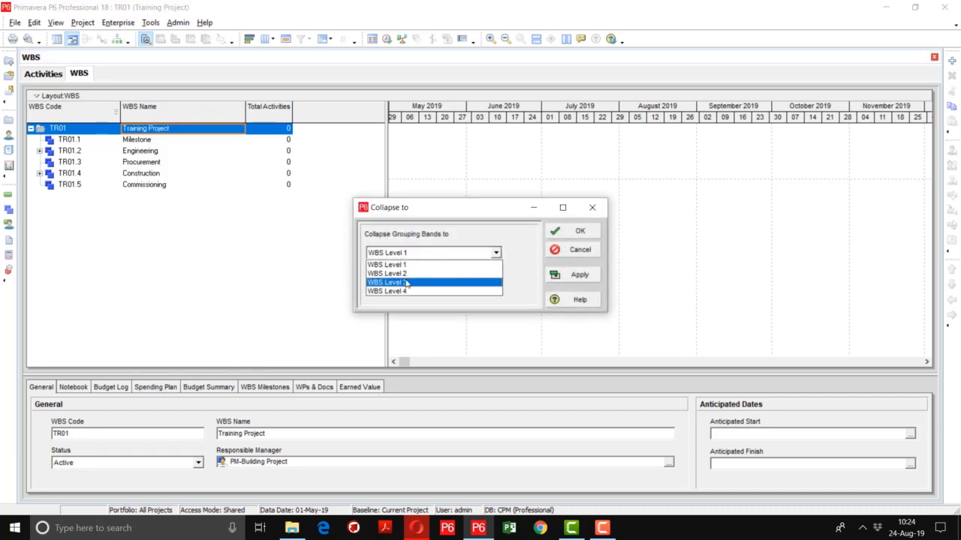
click(406, 282)
click(574, 275)
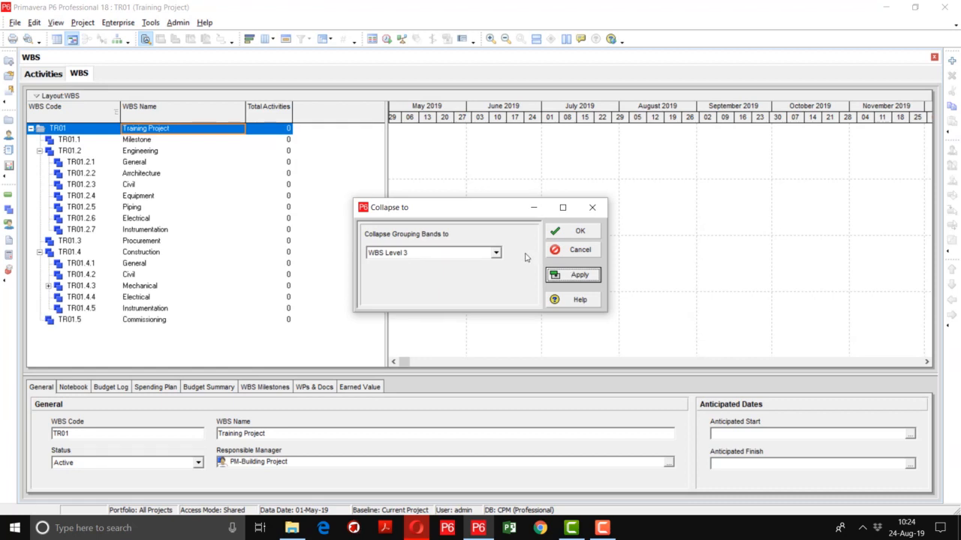
Set the WBS grouping bands to WBS Level 4 and accept the collapse setting
click(496, 253)
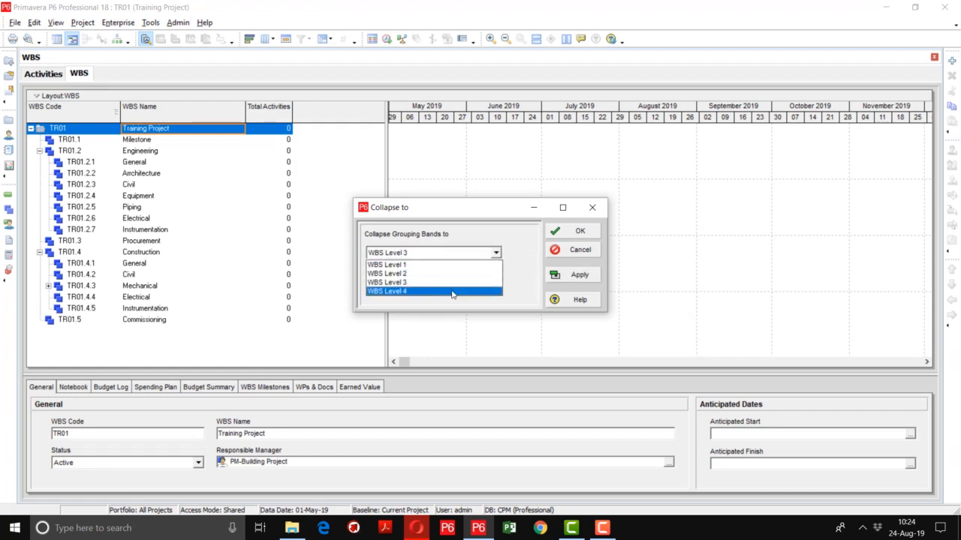
click(454, 291)
click(594, 276)
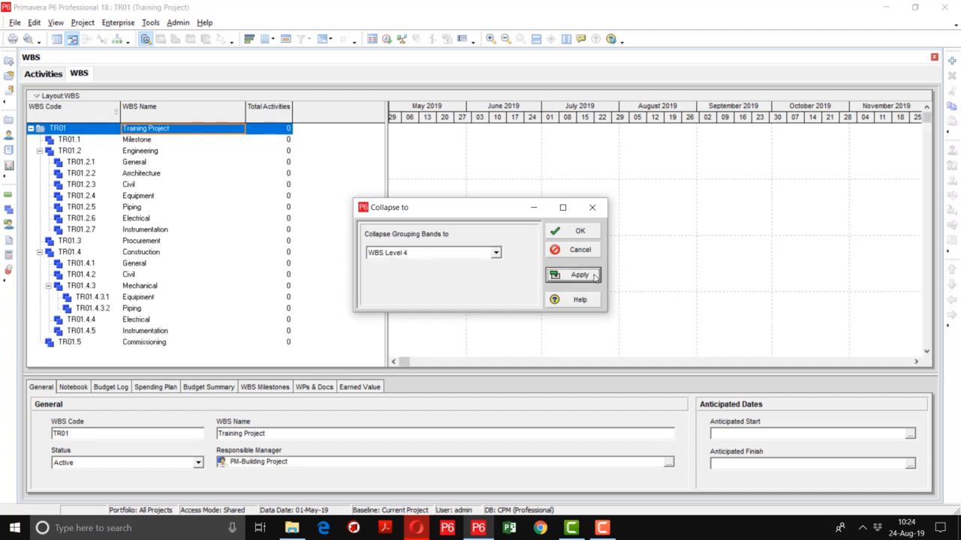
click(570, 232)
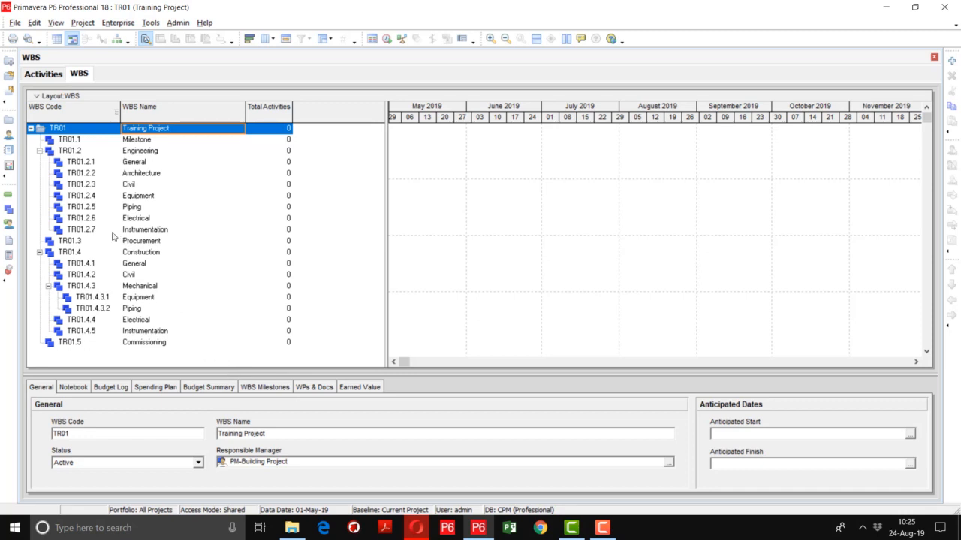
Switch to the Activities view, widening the activity table across its duration columns and making the activity details area taller
click(9, 198)
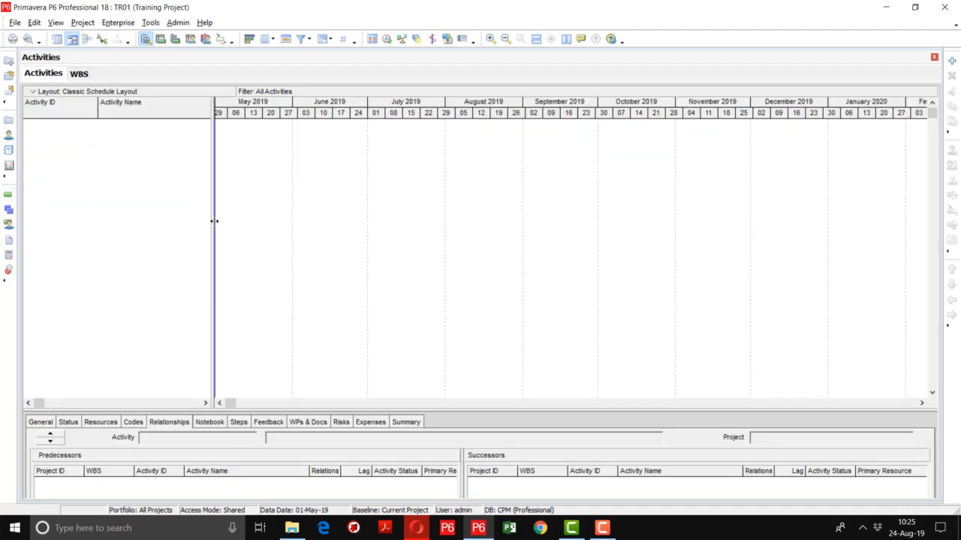
drag(216, 221, 412, 223)
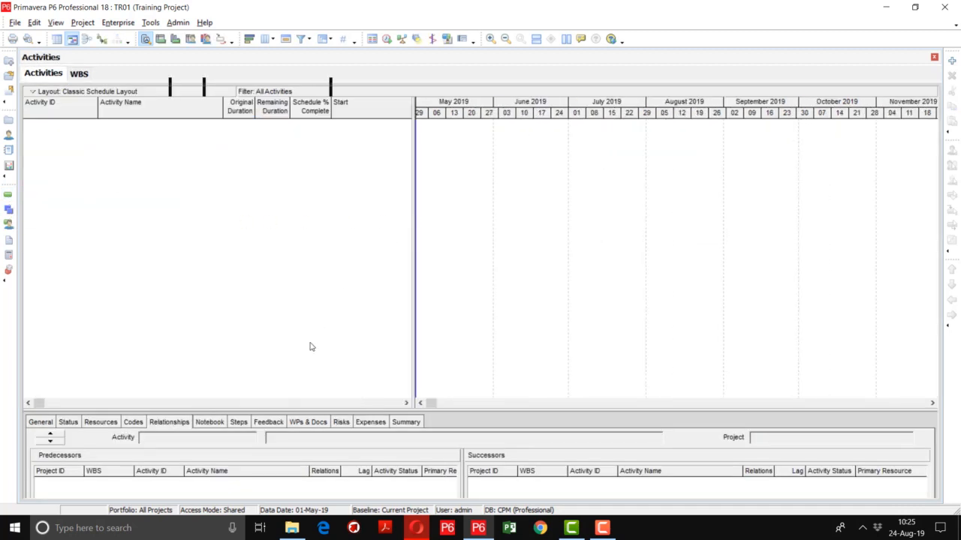
drag(529, 370, 534, 338)
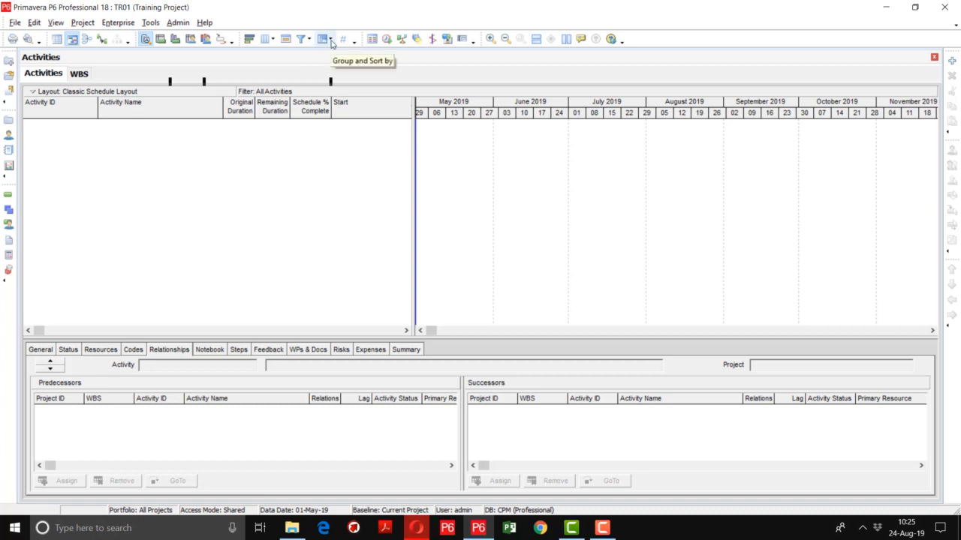
Group the activities by WBS with all levels indented, and resize the activity table to fit all the WBS bands
click(330, 43)
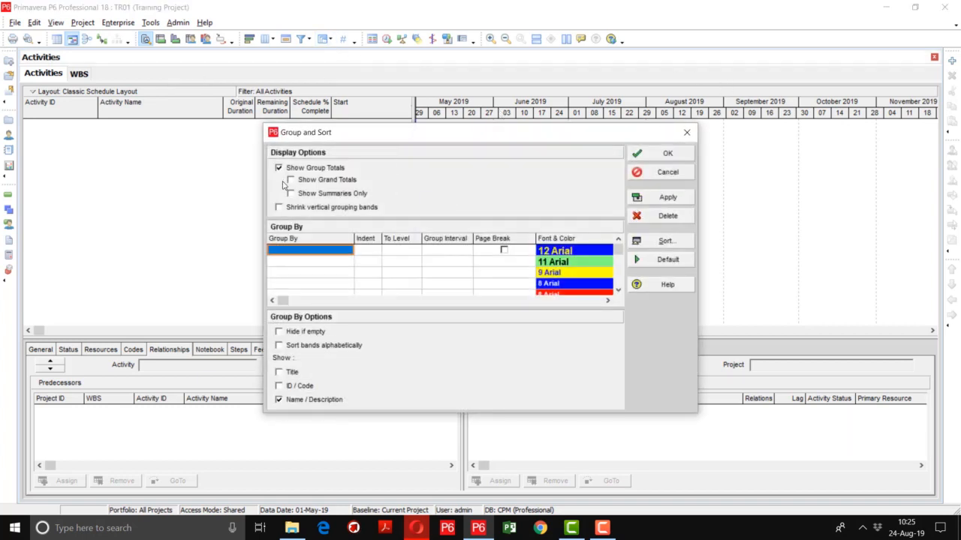
click(289, 257)
key(w)
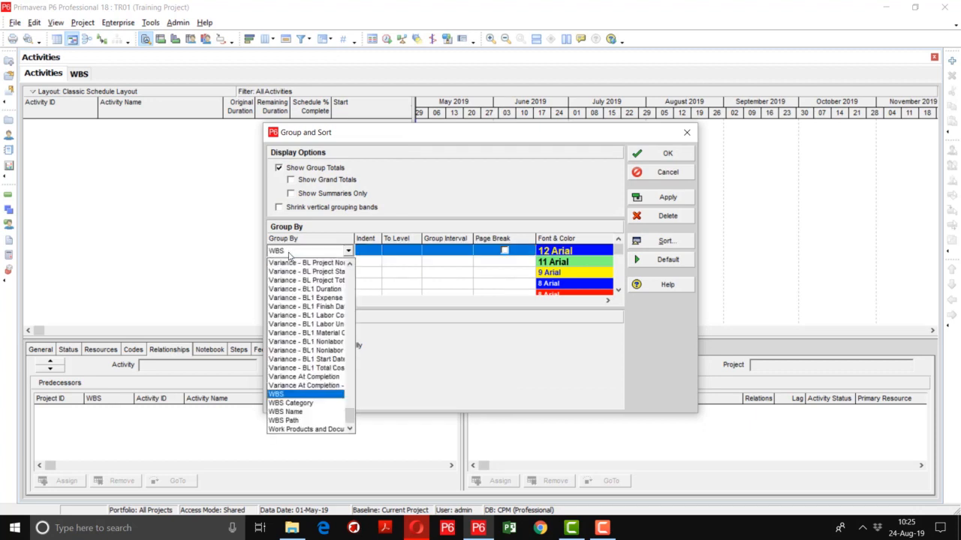
click(276, 395)
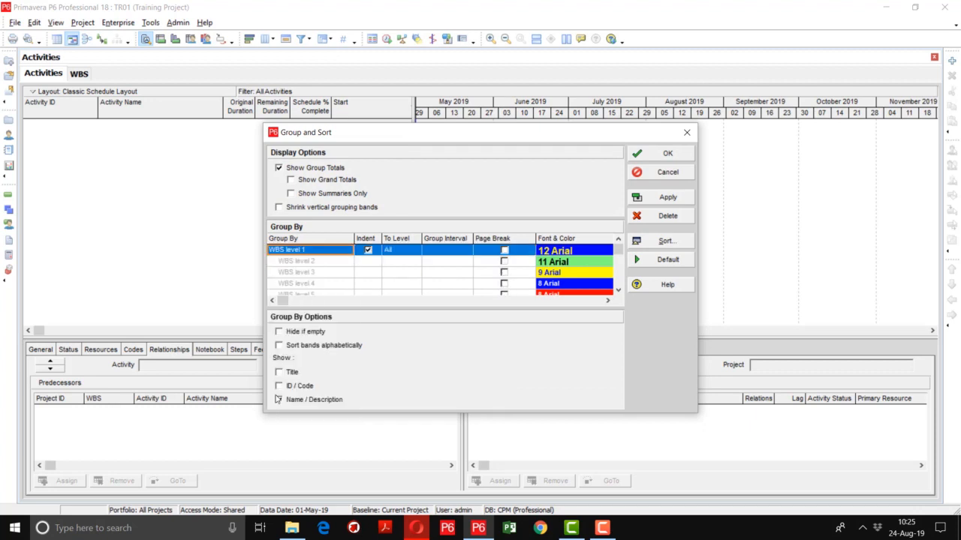
click(278, 399)
click(671, 197)
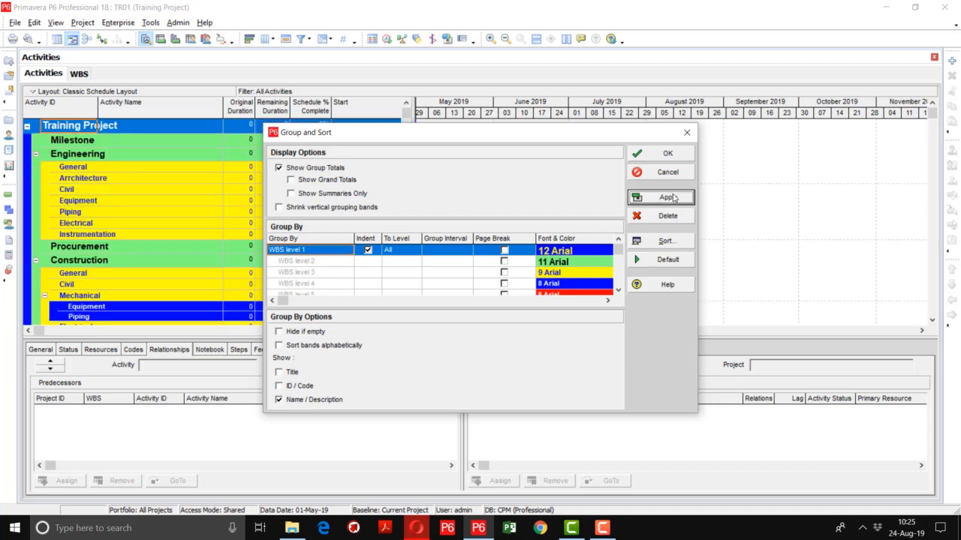
click(665, 154)
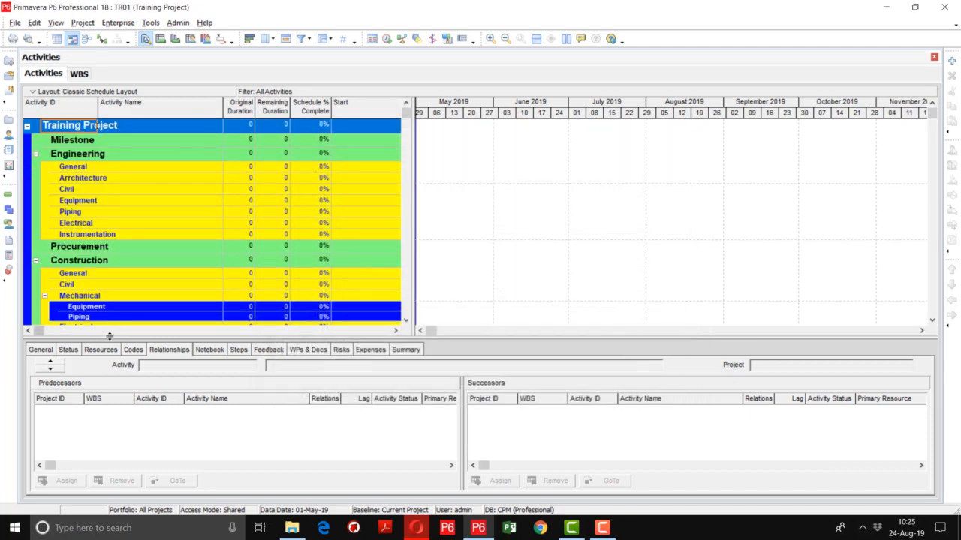
drag(110, 336, 213, 446)
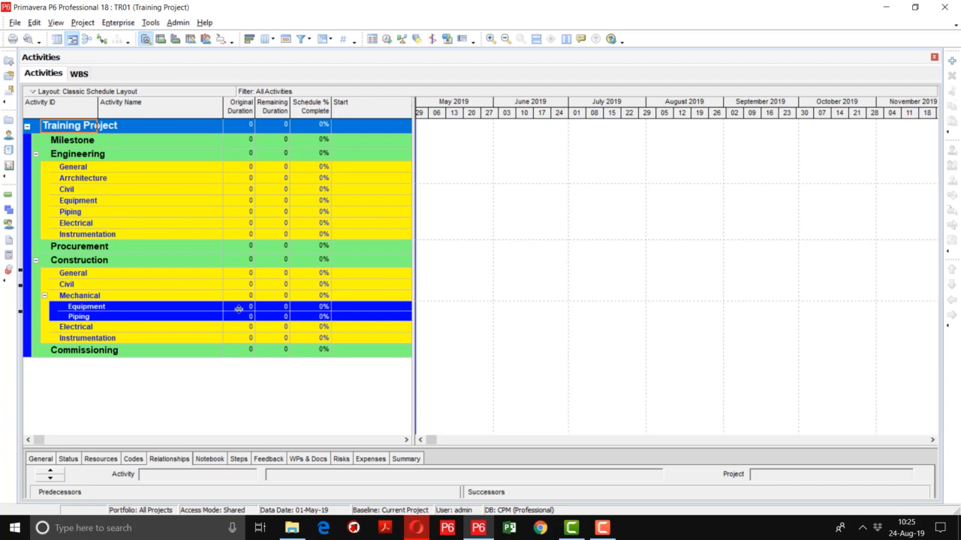
drag(246, 451, 264, 388)
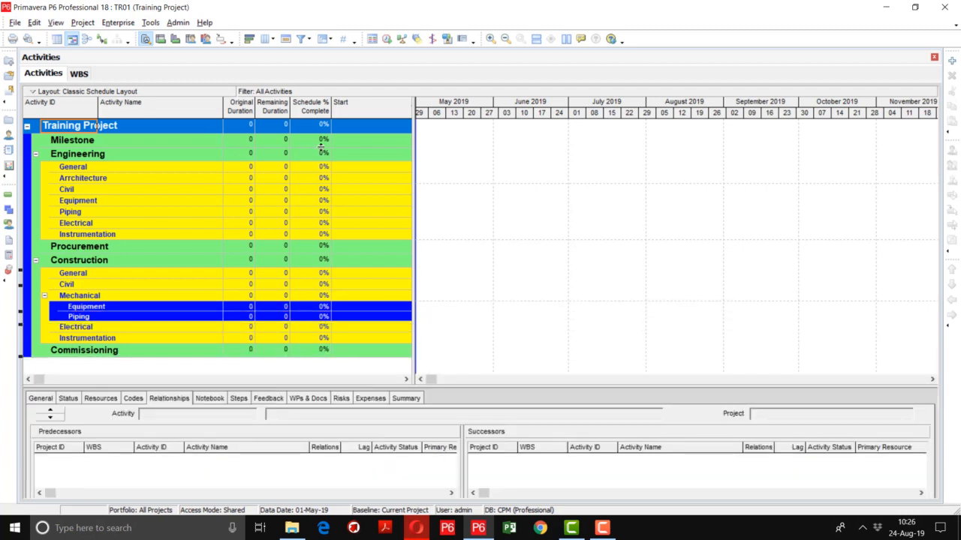
Enable Hide if empty in the activity grouping options and apply it
click(323, 39)
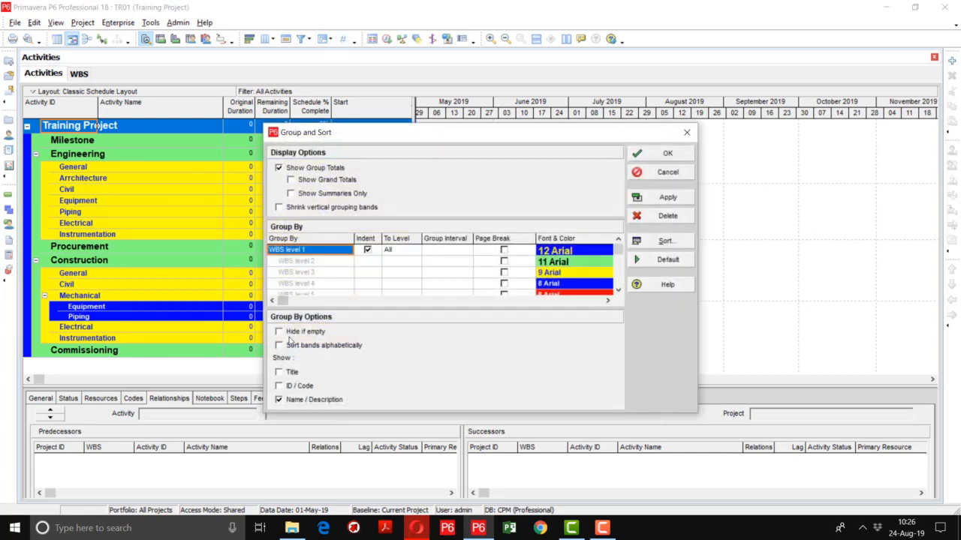
click(293, 334)
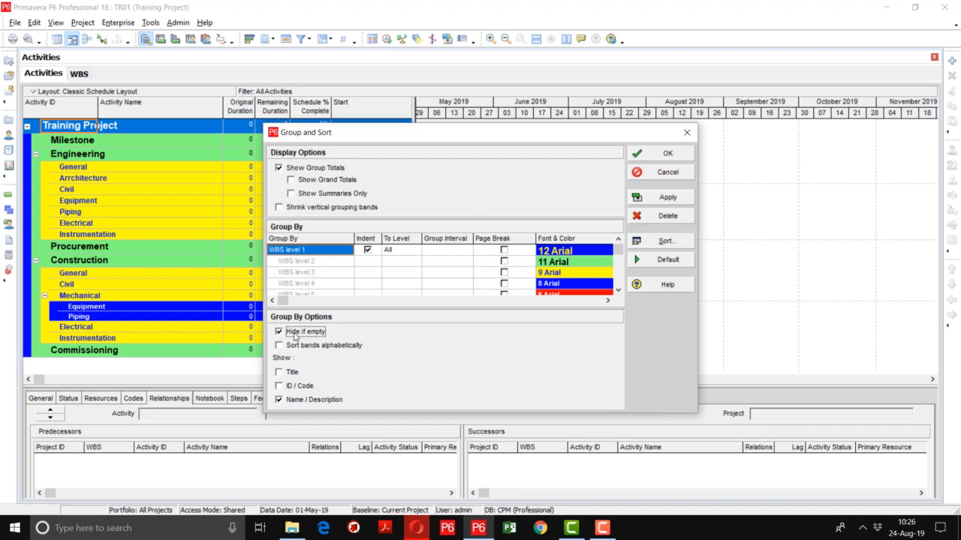
click(664, 201)
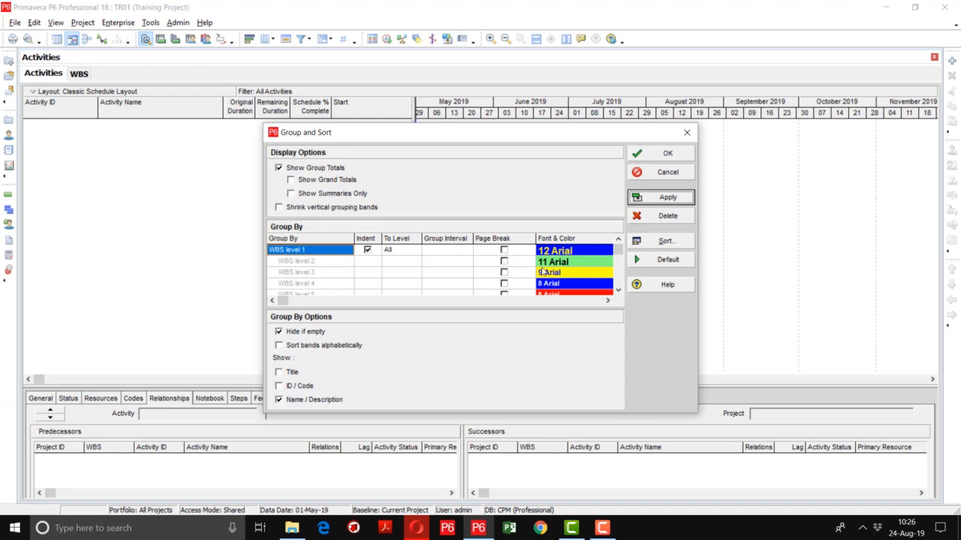
Disable Hide if empty in the activity grouping options and accept the settings
click(288, 333)
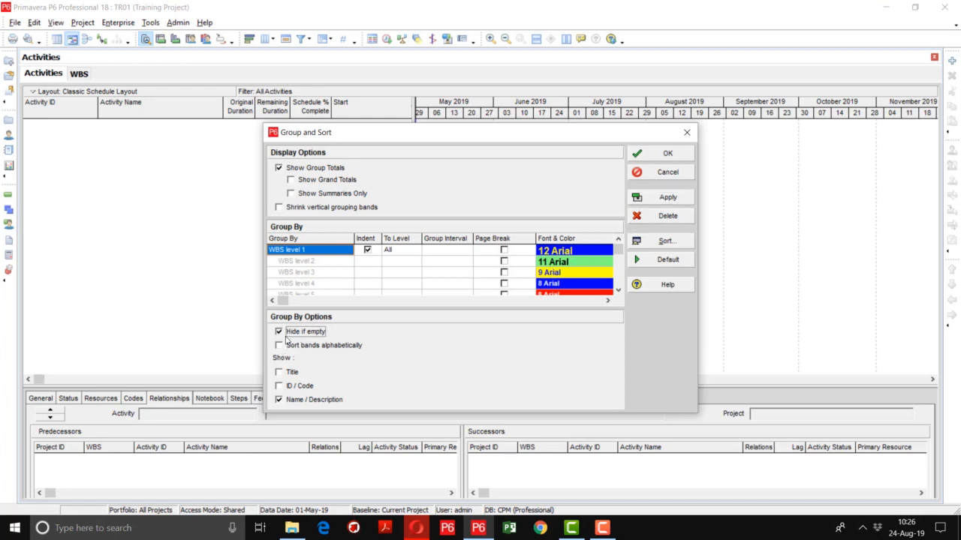
click(669, 200)
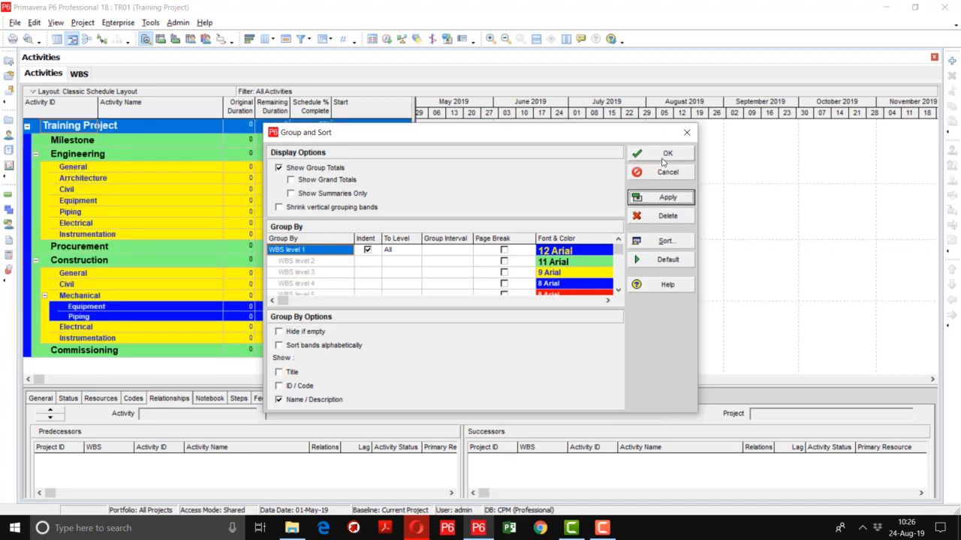
click(666, 154)
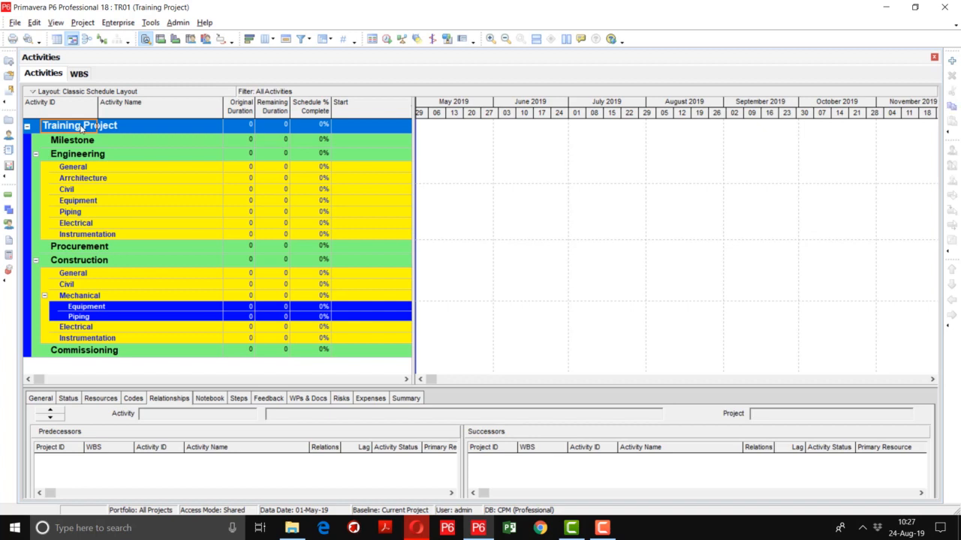
Collapse all the WBS bands in the activity table and widen the Activity ID column to fit the project name
right_click(81, 129)
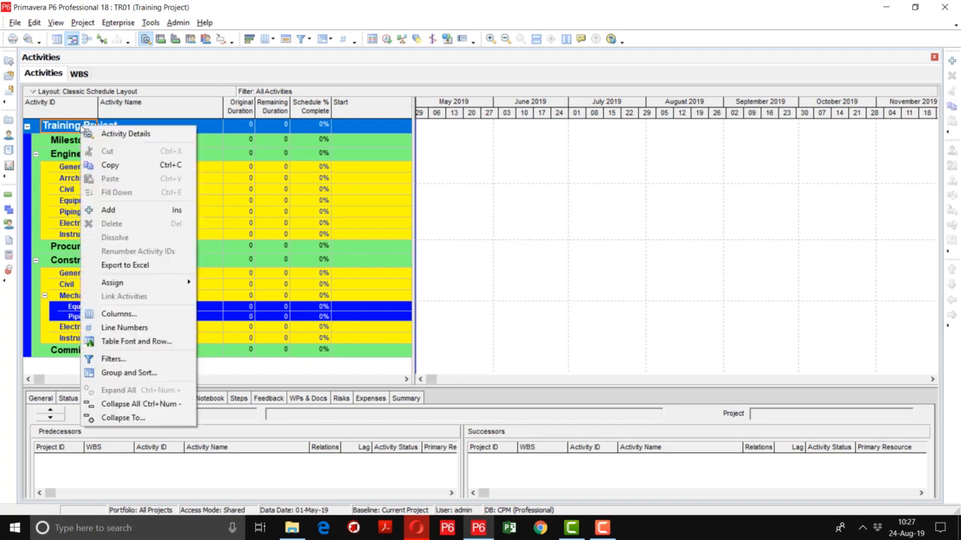
click(109, 404)
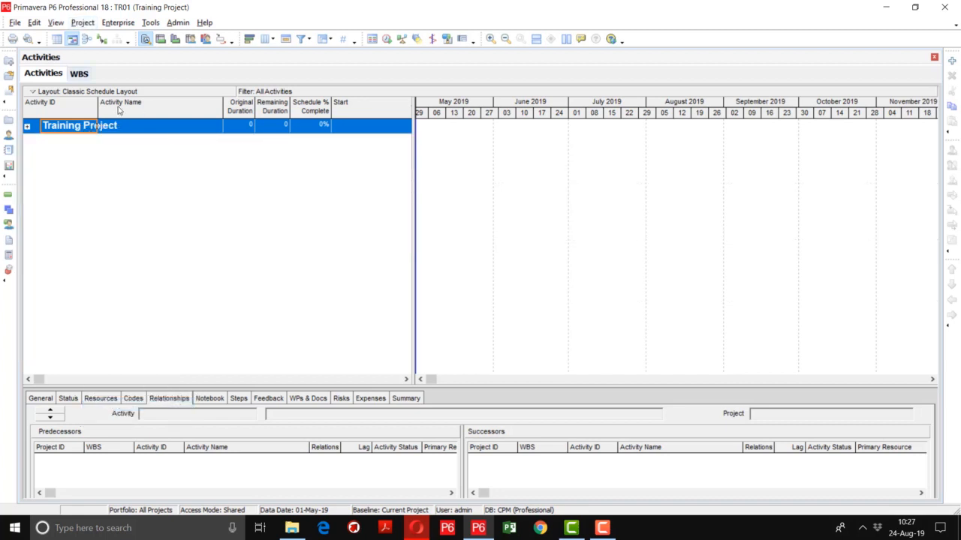
drag(98, 108, 130, 107)
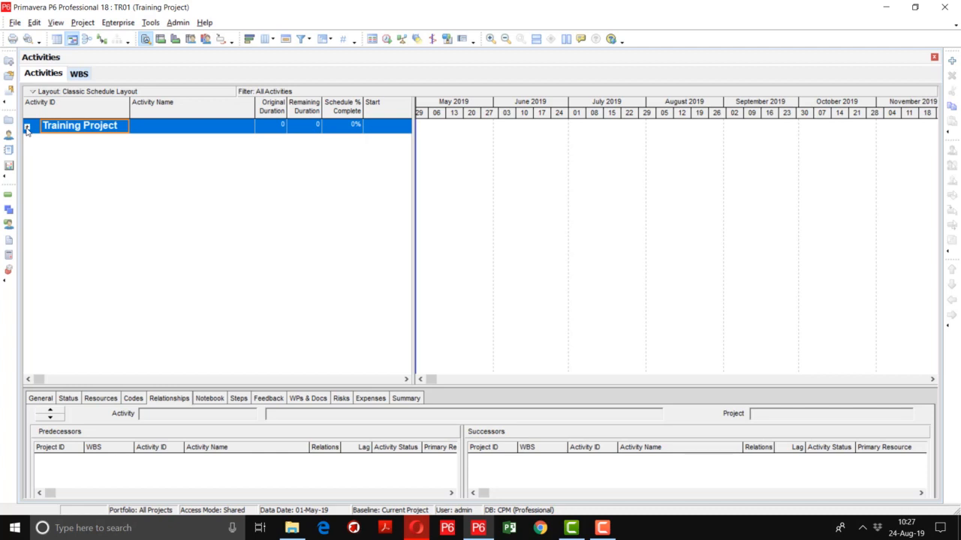
Toggle the Training Project band open and closed, leaving it expanded to its main WBS branches
click(27, 128)
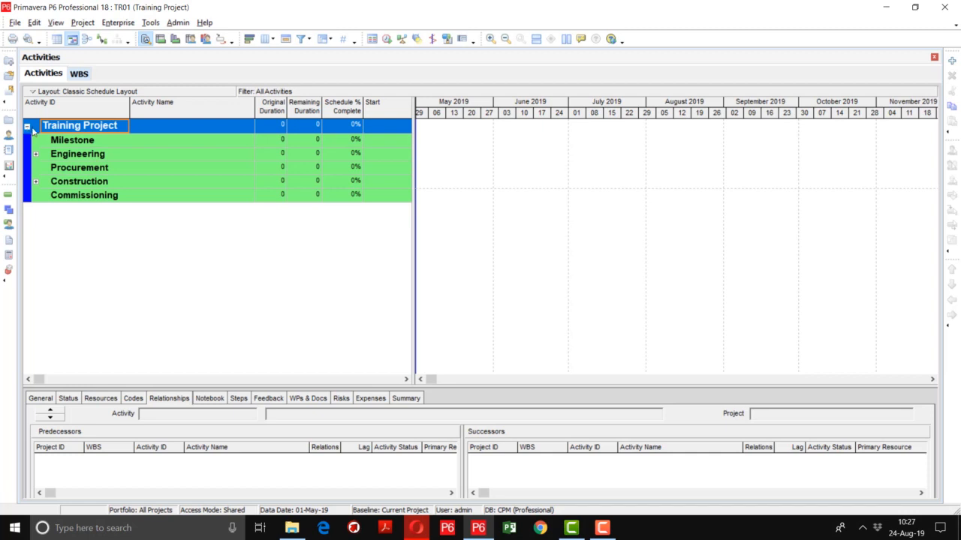
click(27, 128)
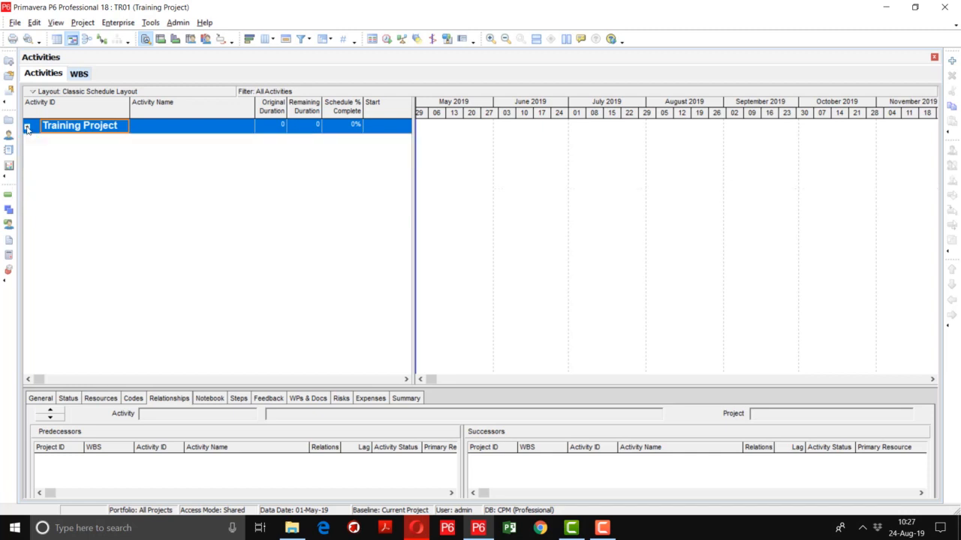
click(27, 128)
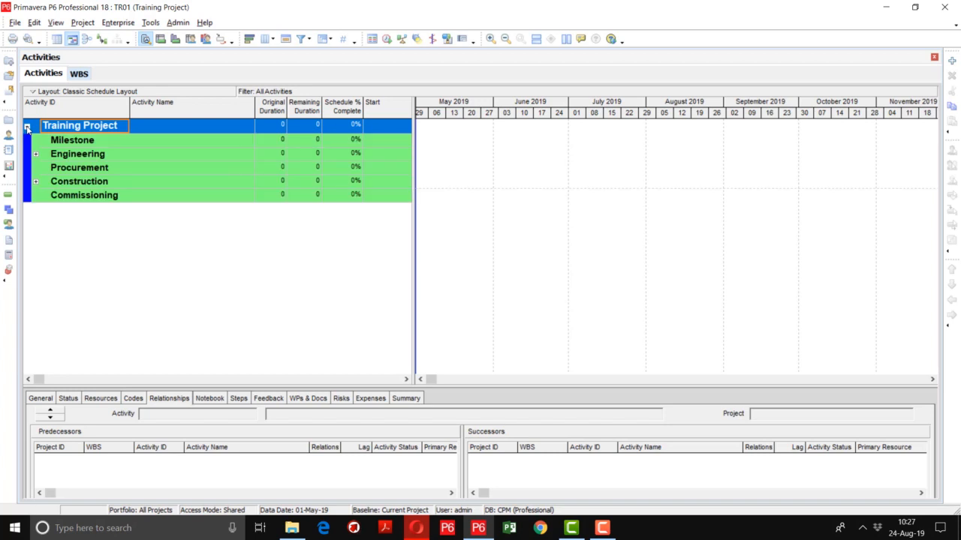
Collapse the grouping bands of the Training Project to WBS Level 2 and accept the setting
right_click(95, 129)
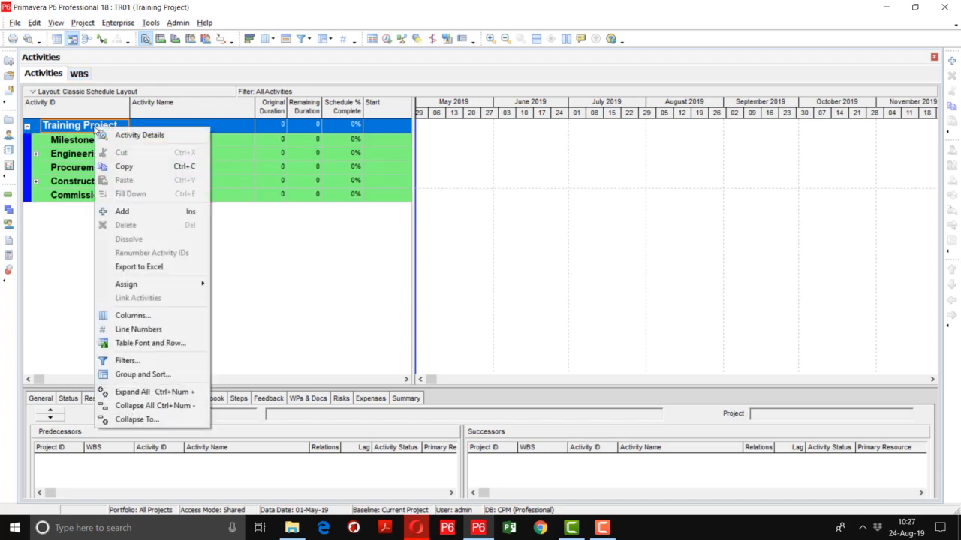
click(137, 418)
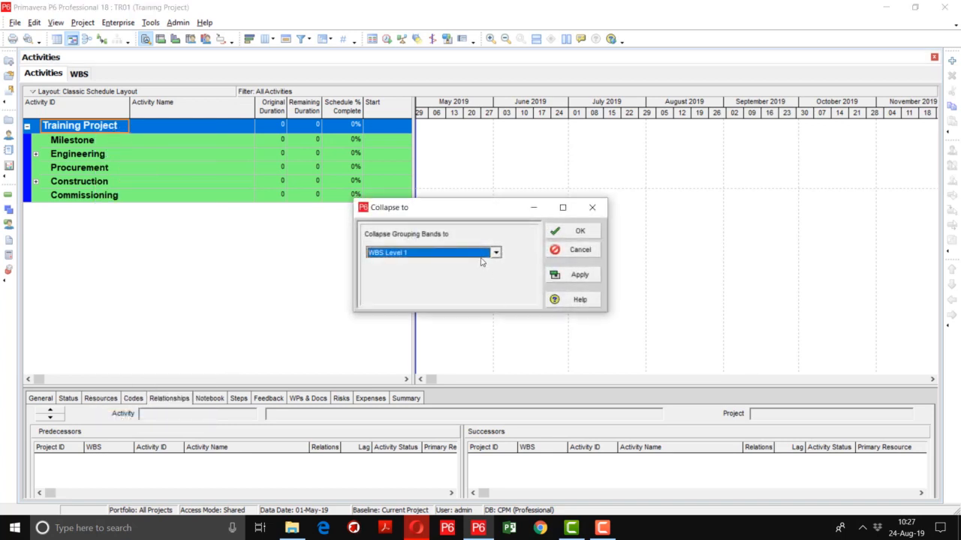
click(484, 254)
click(460, 275)
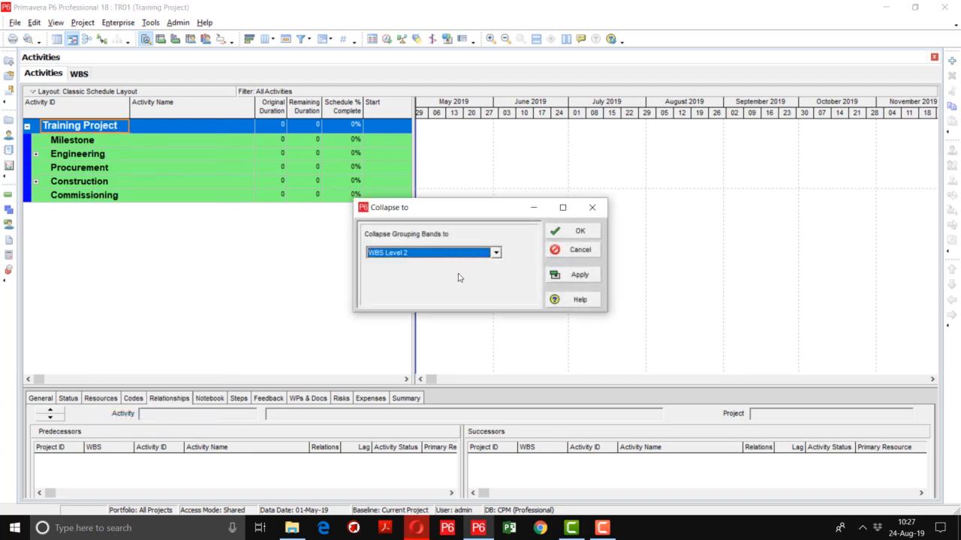
click(574, 275)
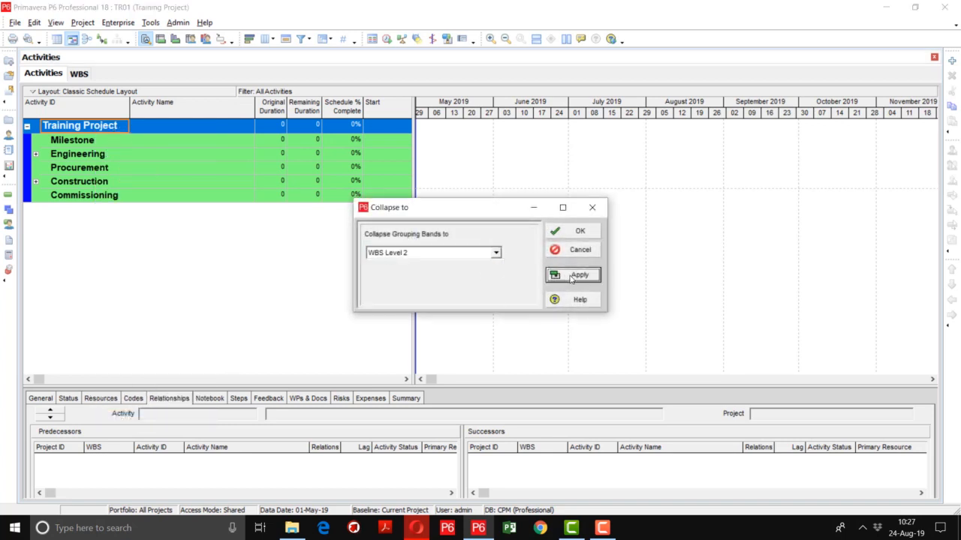
click(582, 230)
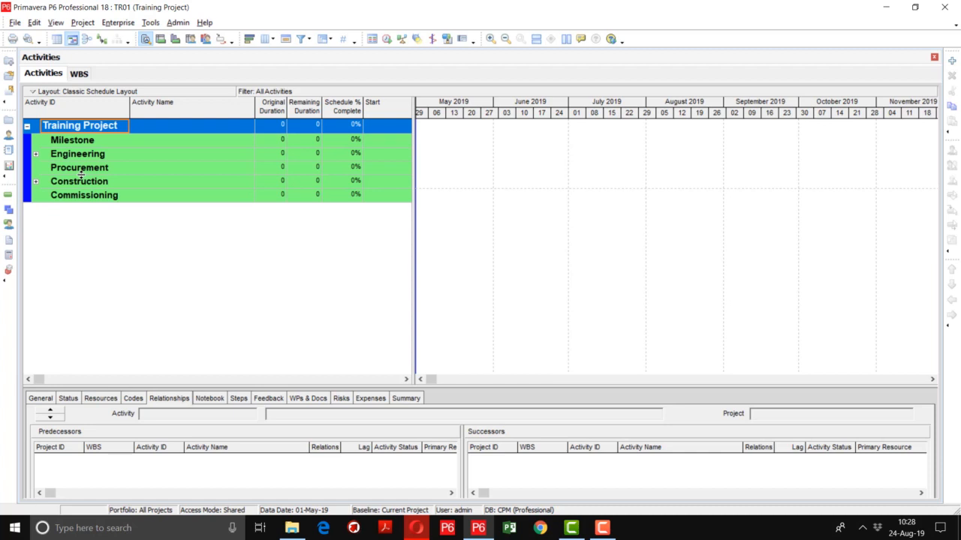
Expand the Engineering and Construction bands, including the Mechanical band under Construction
click(36, 155)
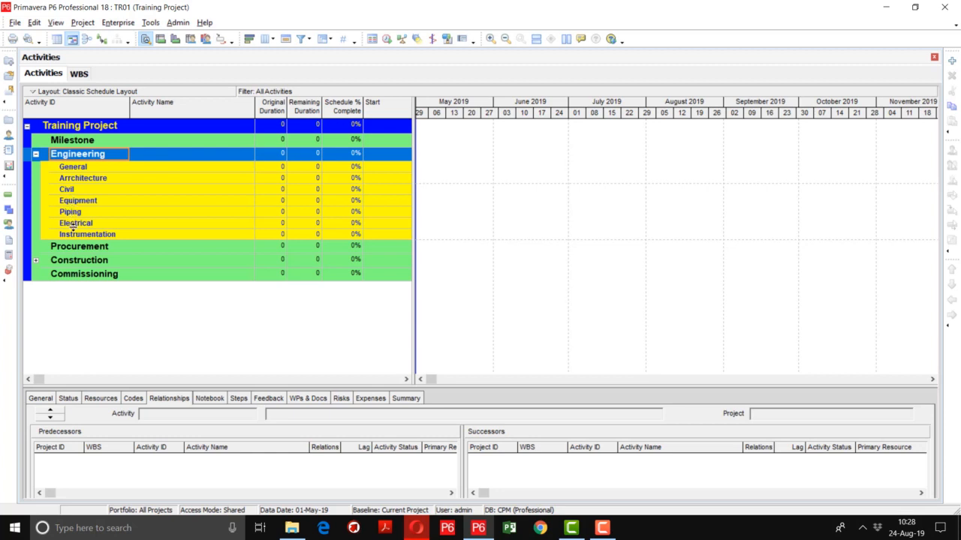
click(36, 261)
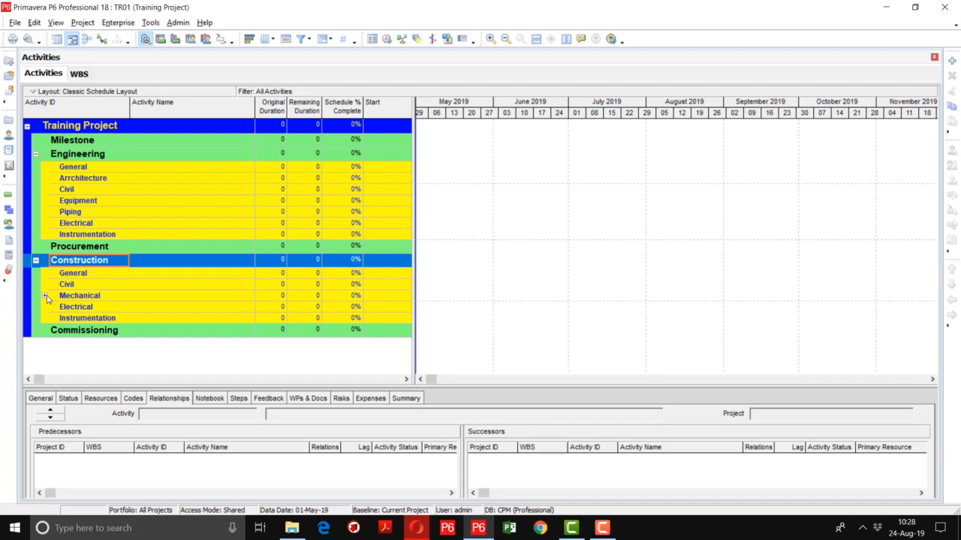
click(44, 298)
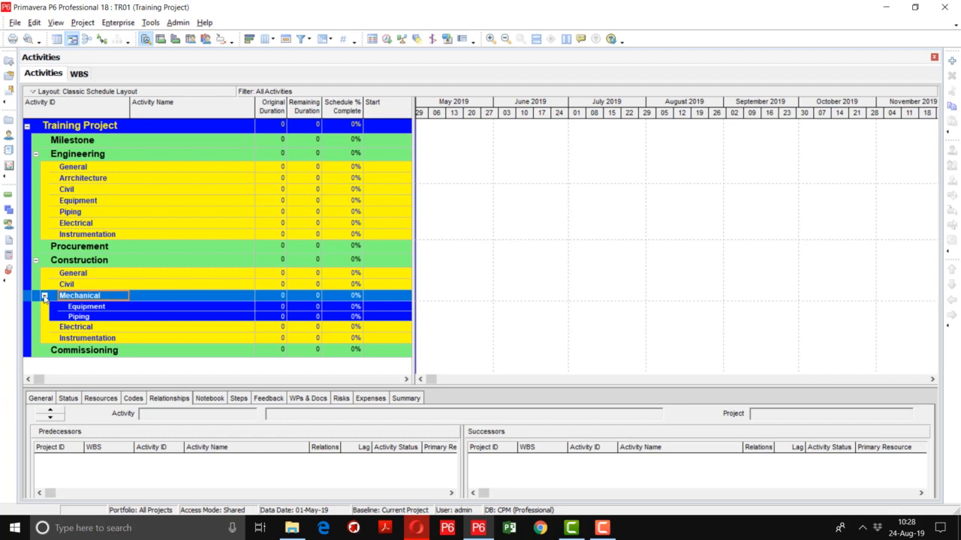
Set the Training Project's grouping bands to collapse to WBS Level 4 and accept the setting
click(114, 126)
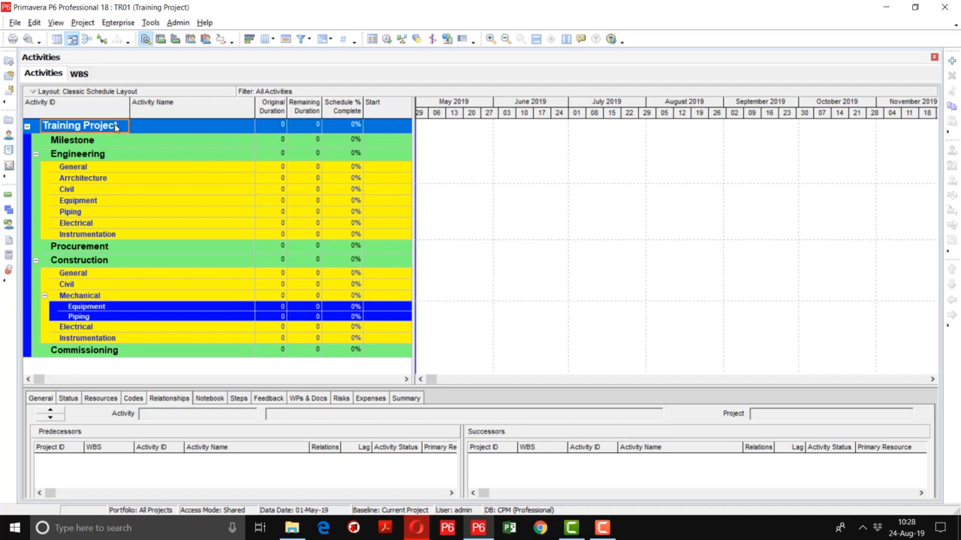
right_click(117, 128)
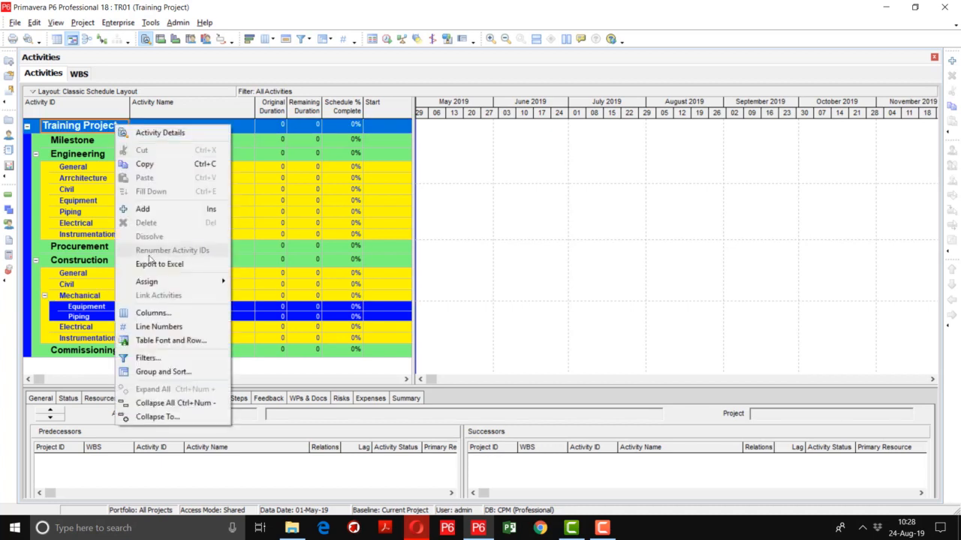
click(159, 418)
click(495, 253)
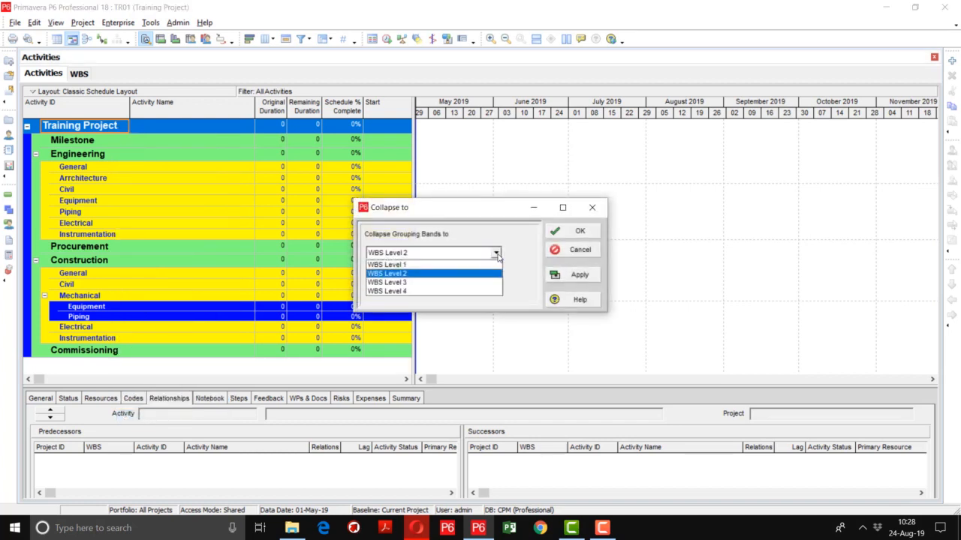
click(464, 292)
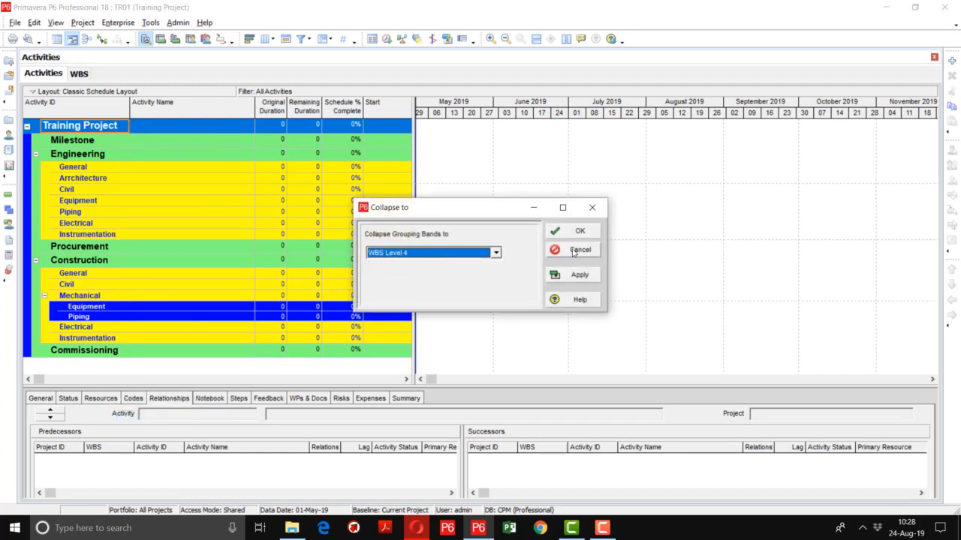
click(575, 276)
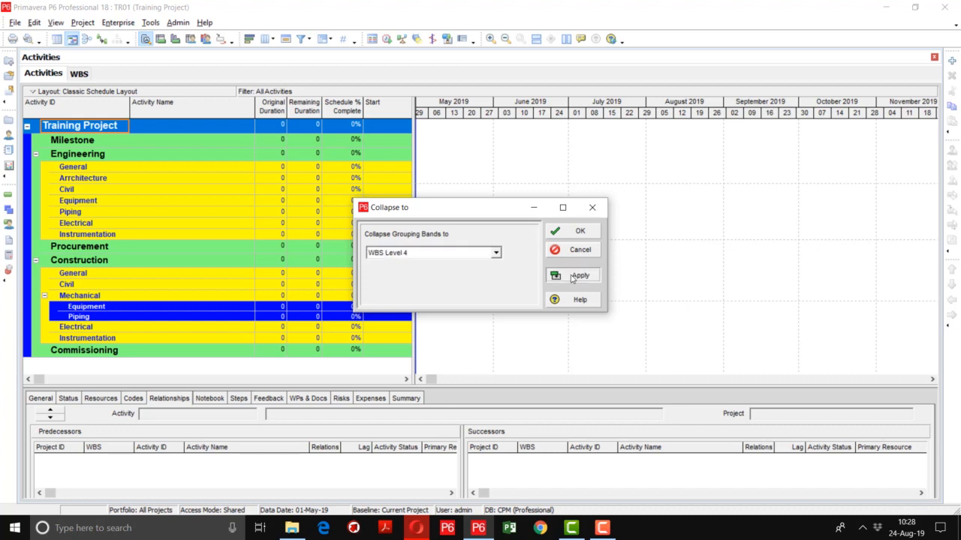
click(566, 232)
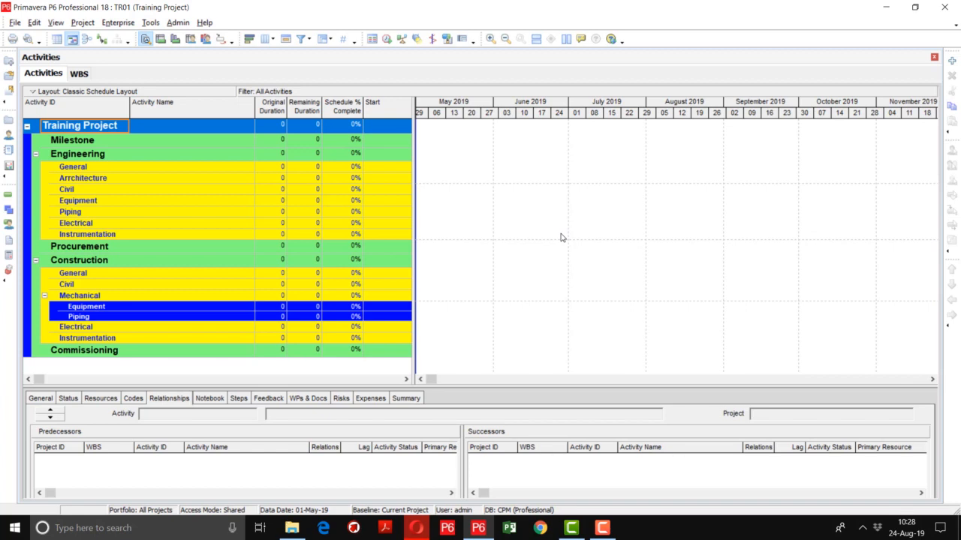
Widen the activity table into the Gantt chart area to show the Start, Finish and Resources columns
click(88, 168)
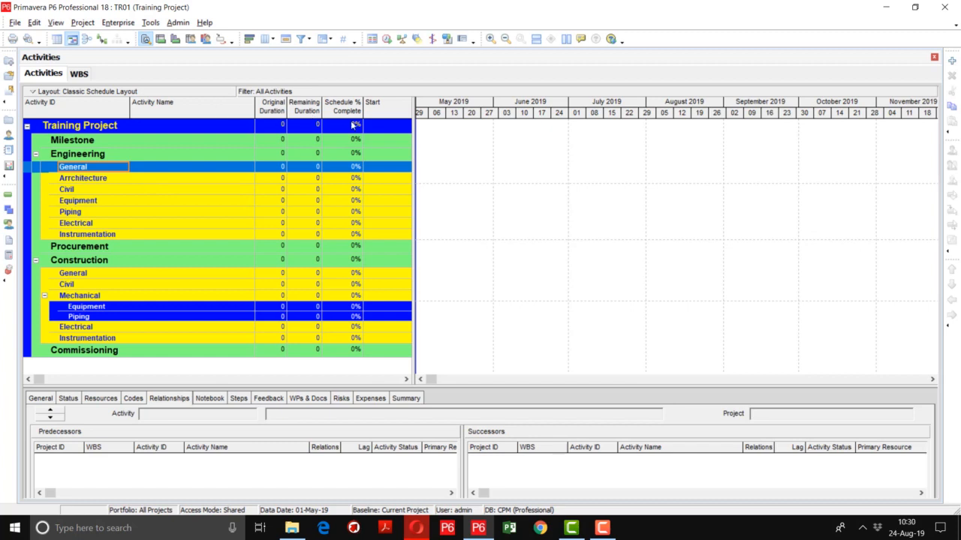
click(411, 143)
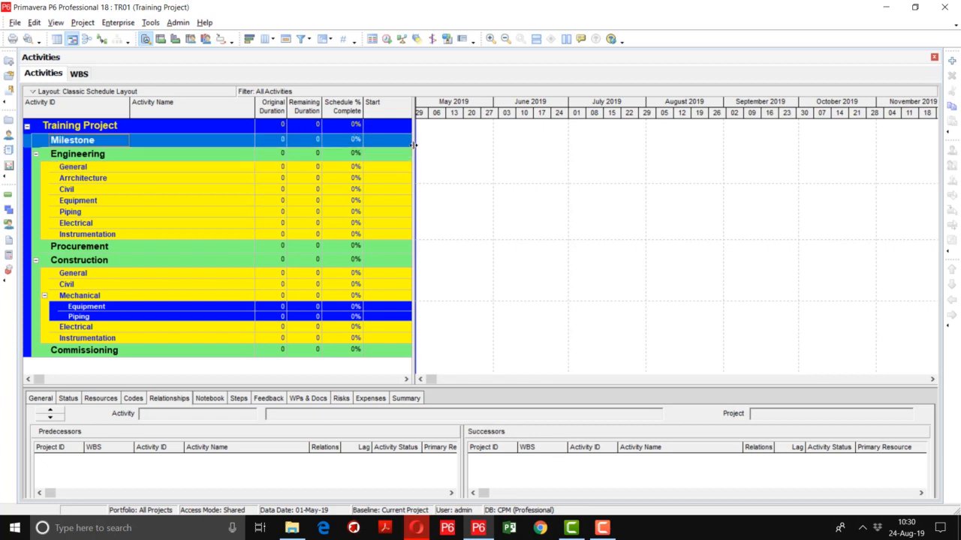
drag(413, 145, 597, 179)
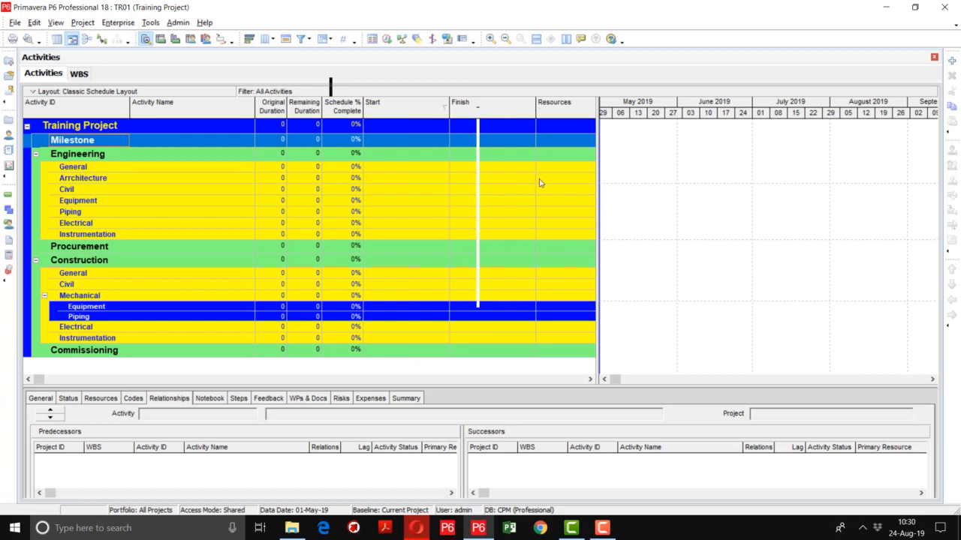
Remove Remaining Duration and Schedule % Complete from the selected columns of the activity table
right_click(386, 110)
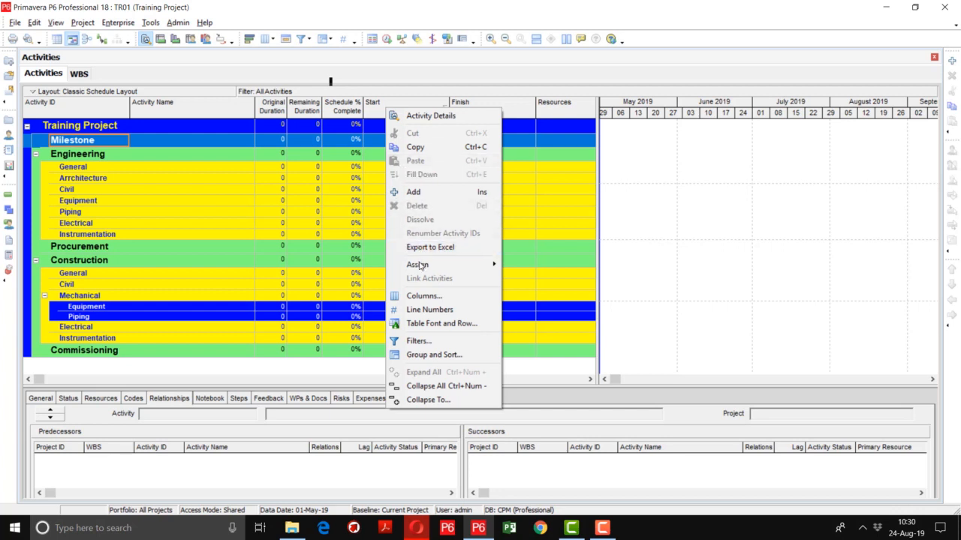
click(422, 296)
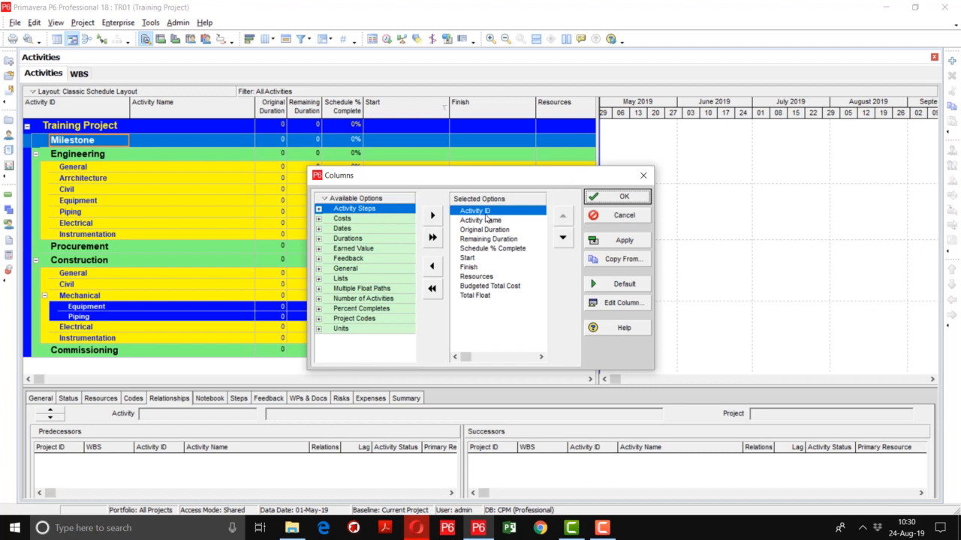
click(602, 528)
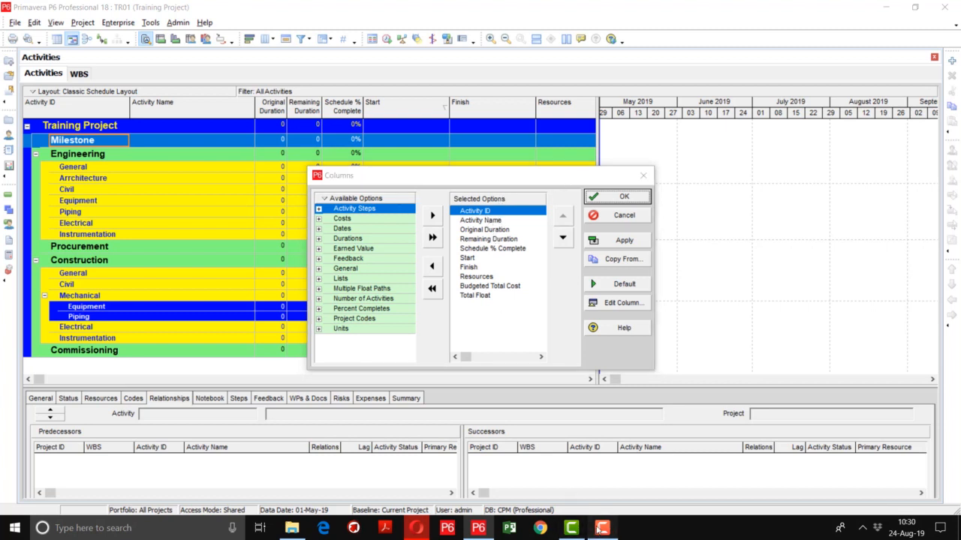
click(908, 483)
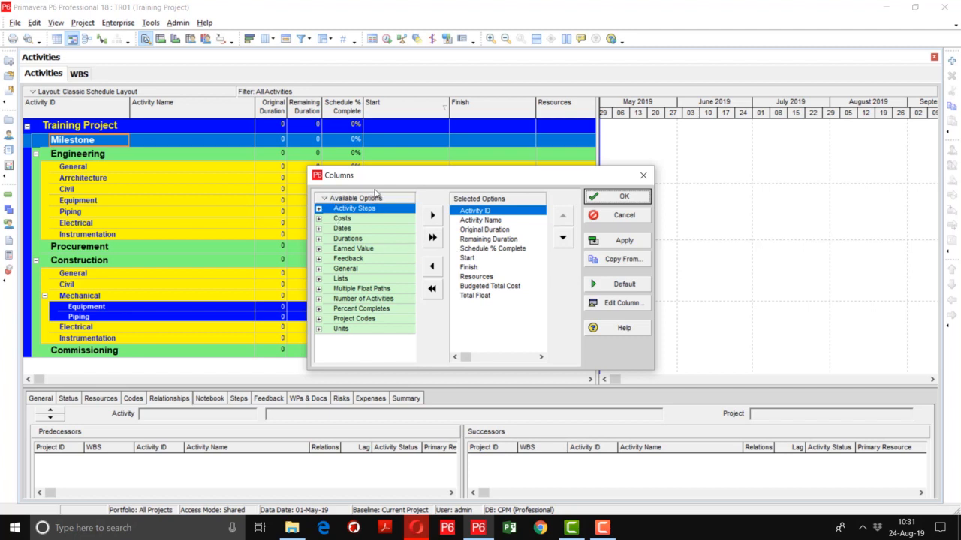
click(482, 240)
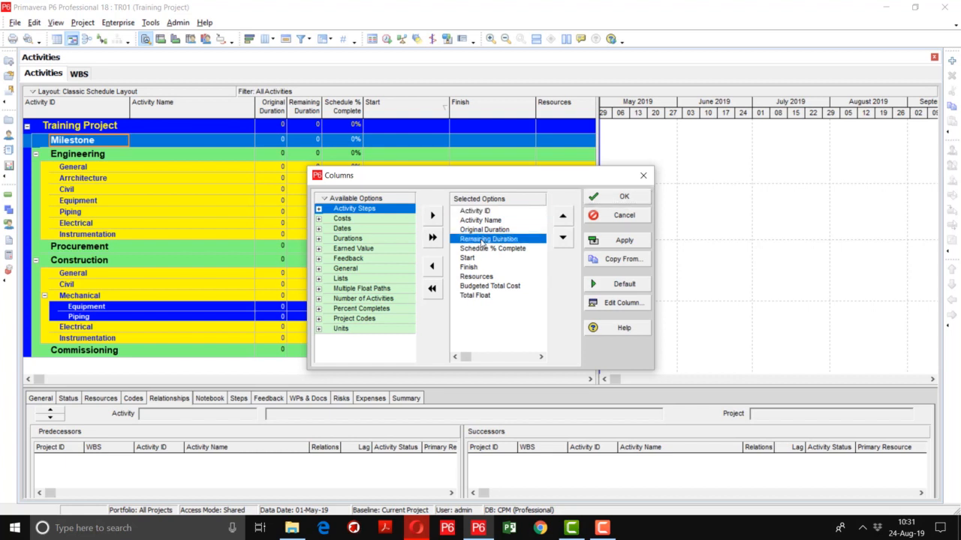
click(476, 295)
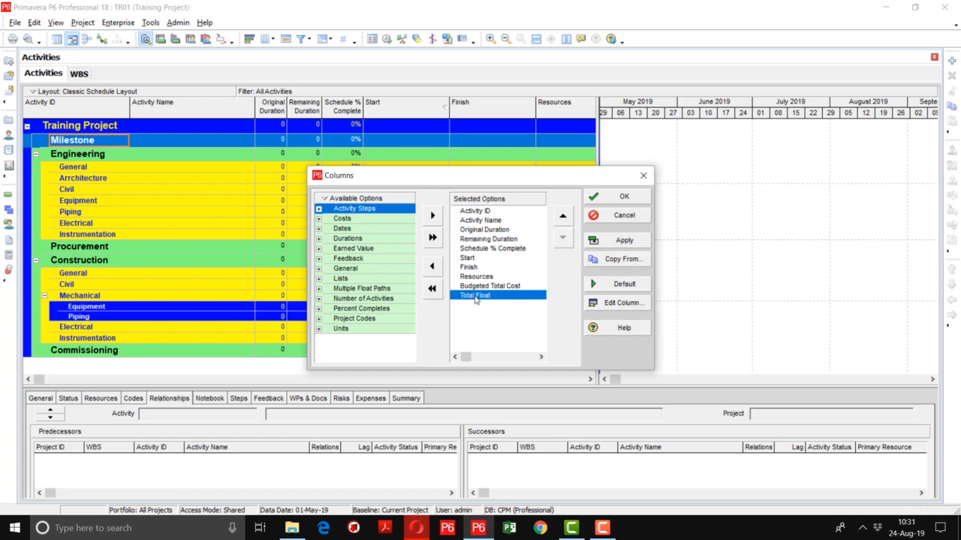
click(499, 247)
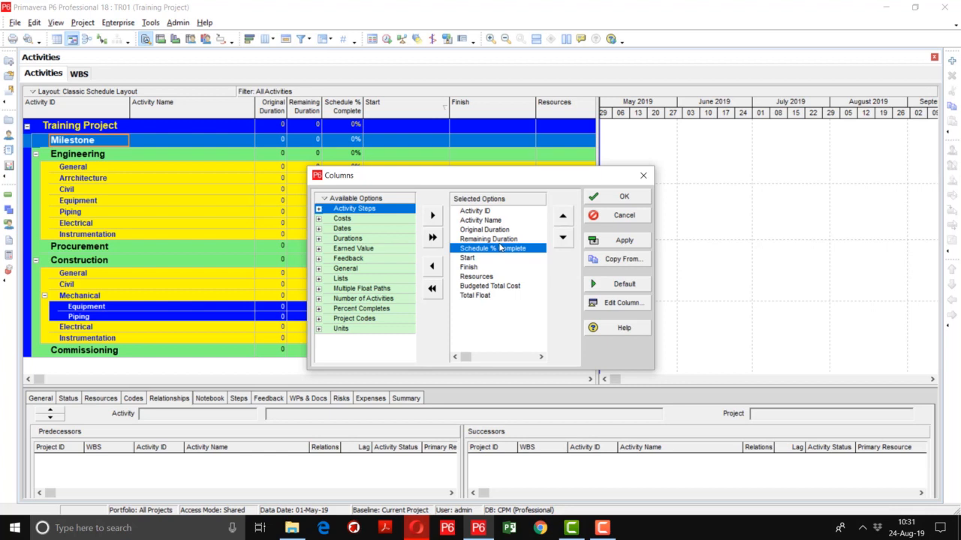
click(509, 239)
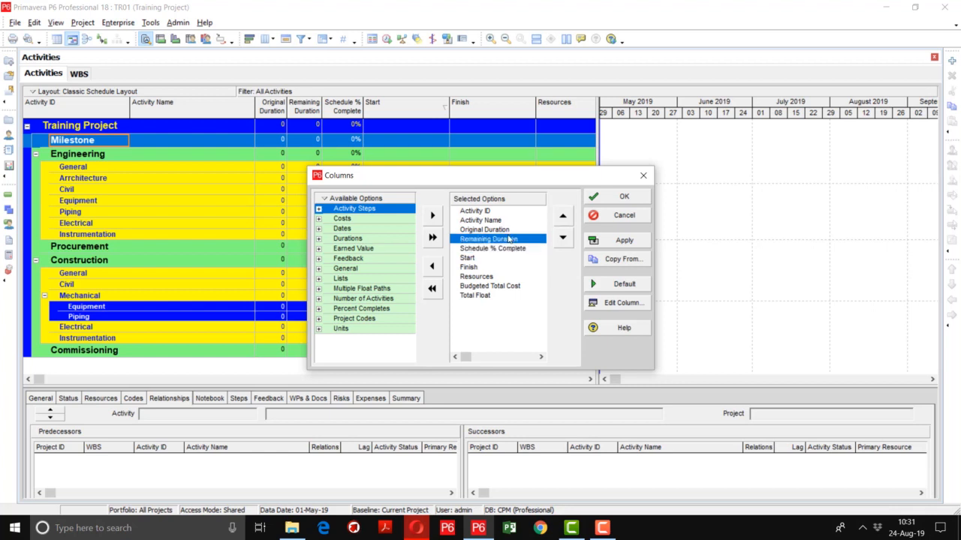
click(432, 267)
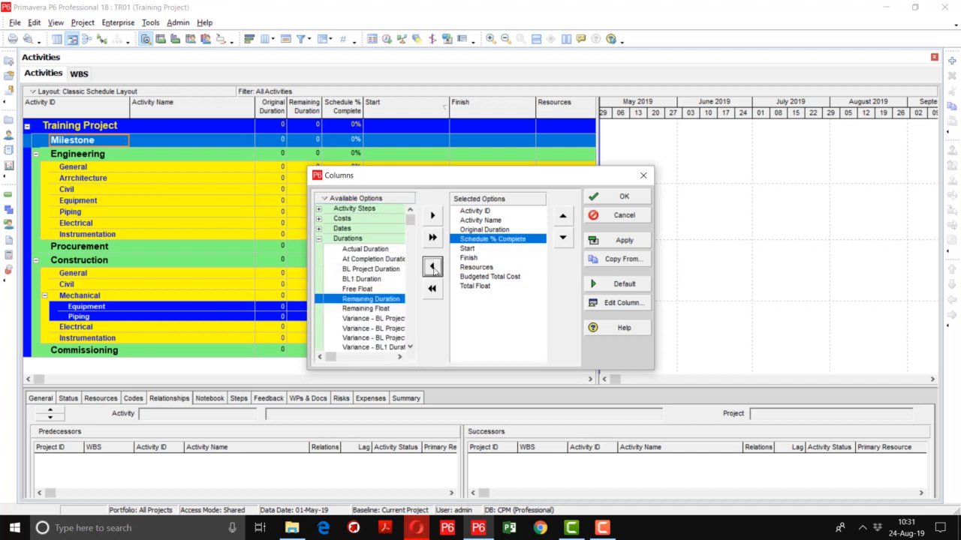
click(501, 240)
drag(472, 246, 353, 273)
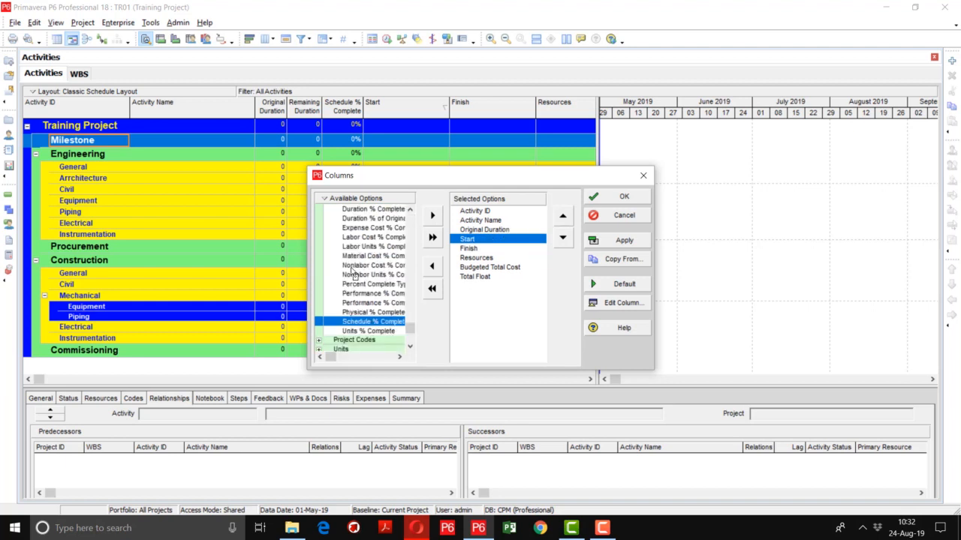
Remove Resources, Budgeted Total Cost and Total Float from the selected columns, then apply and accept the column settings
click(488, 258)
click(391, 267)
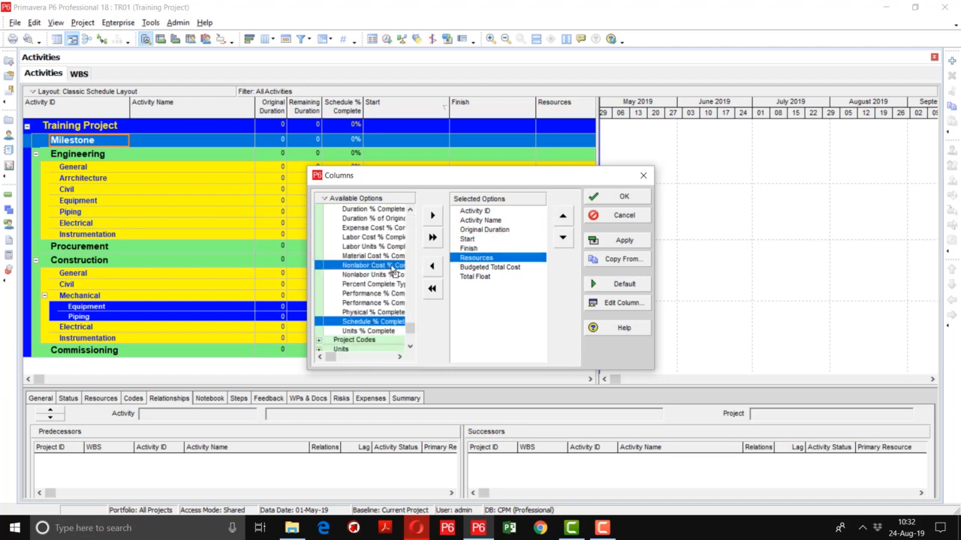
drag(391, 268, 381, 268)
drag(514, 261, 386, 284)
click(386, 283)
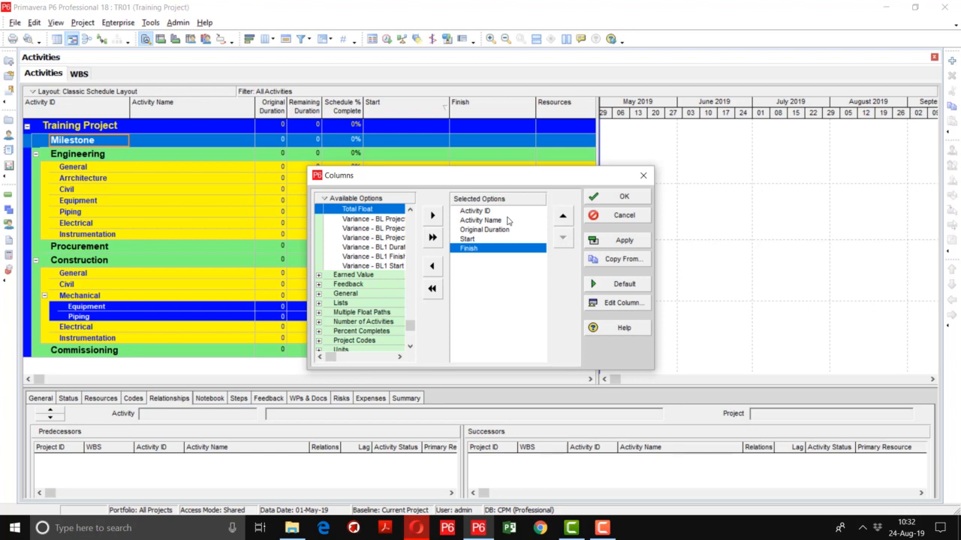
click(621, 242)
click(623, 197)
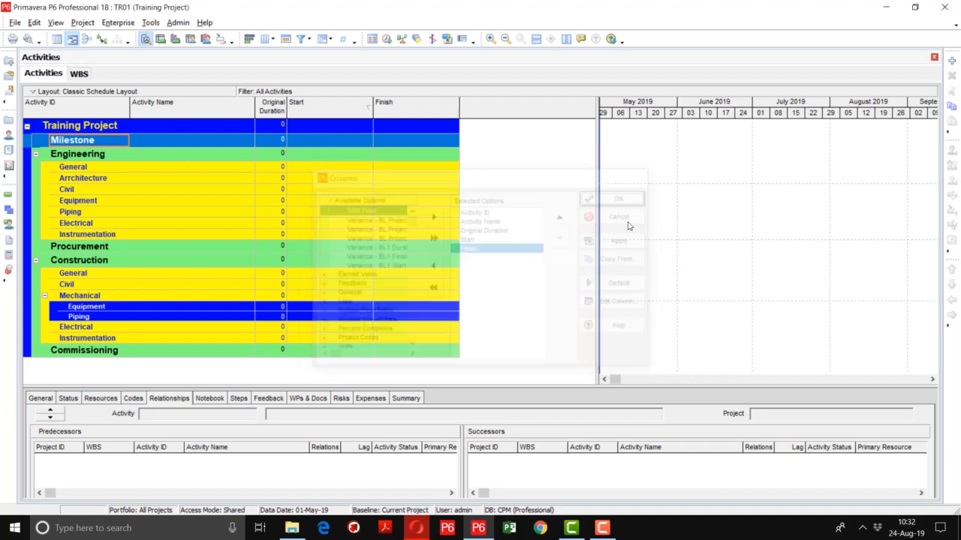
Narrow the activity table slightly and shrink the details pane below it to give the WBS bands more height
mouse_move(597, 189)
mouse_down()
mouse_move(503, 180)
mouse_move(593, 190)
mouse_up()
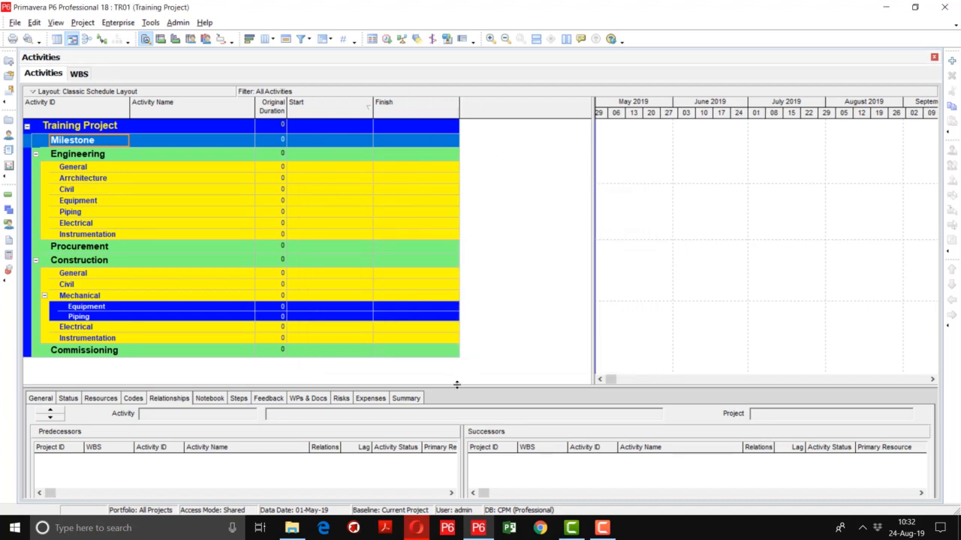
drag(456, 384, 477, 339)
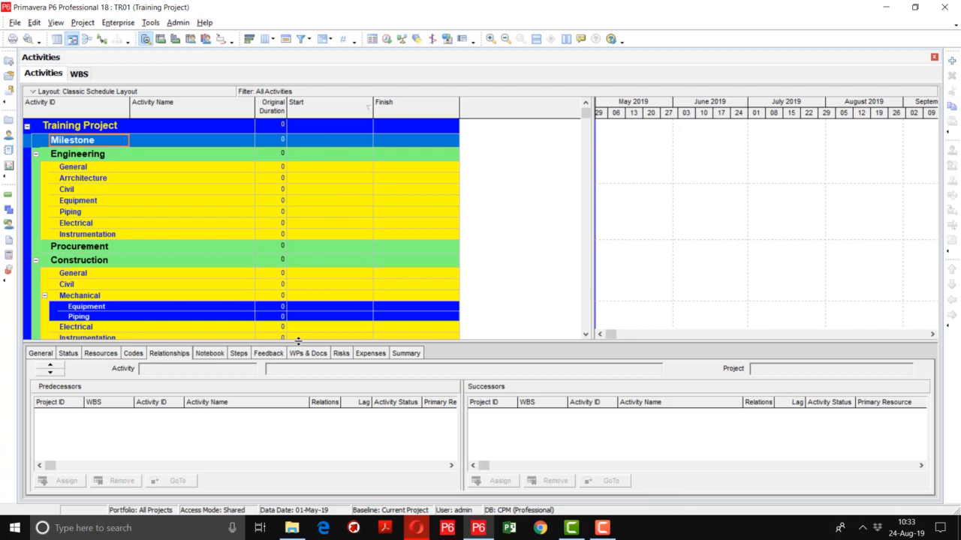
drag(295, 343, 294, 440)
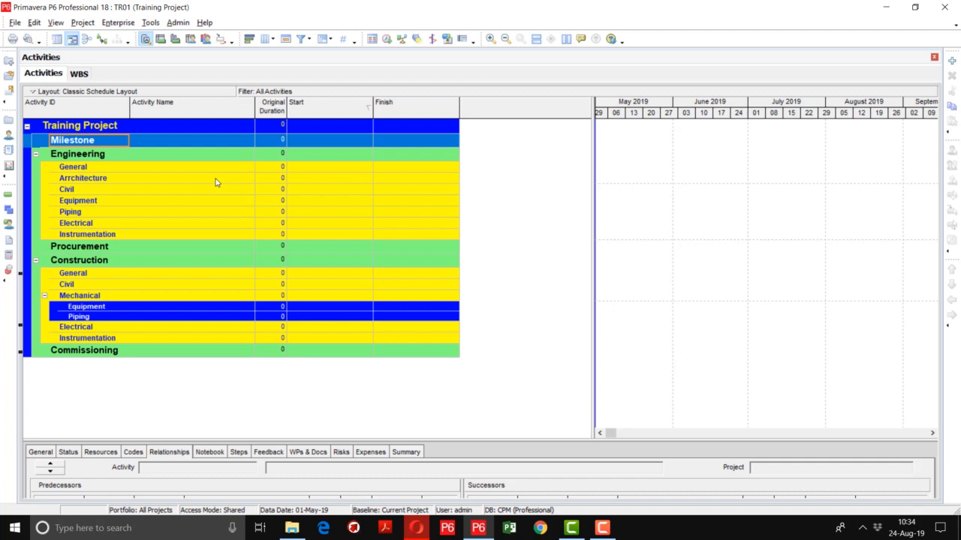
Save the current layout as Classic Schedule Layout, available to the current user
click(134, 91)
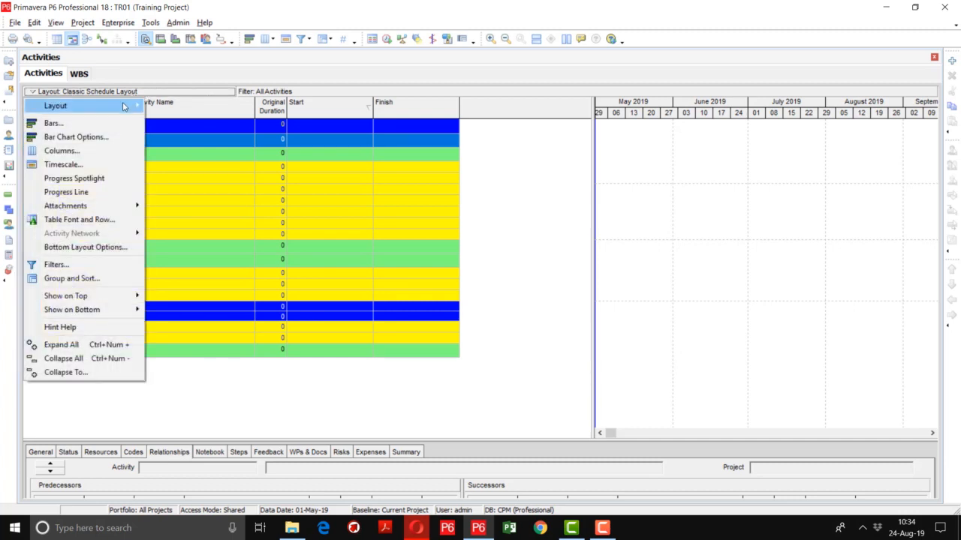
mouse_move(125, 106)
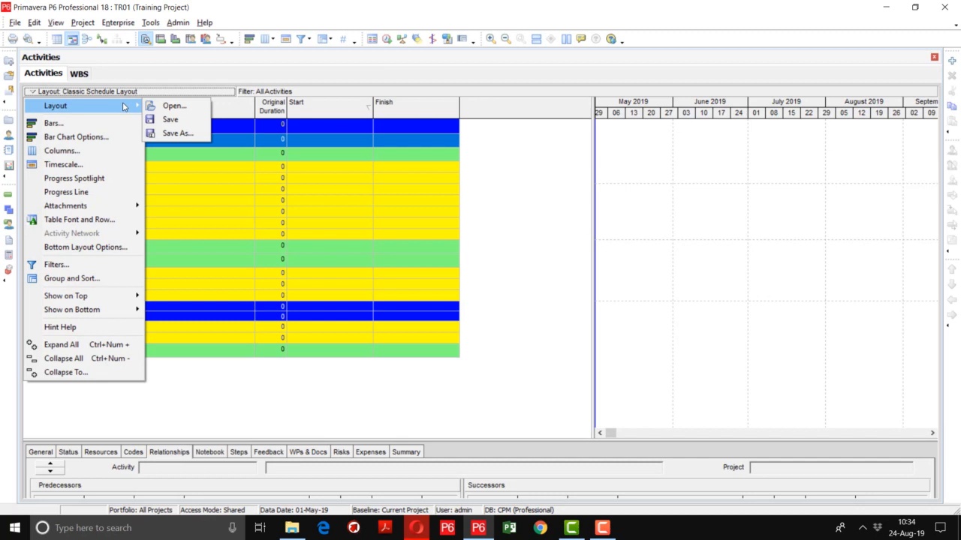
click(168, 121)
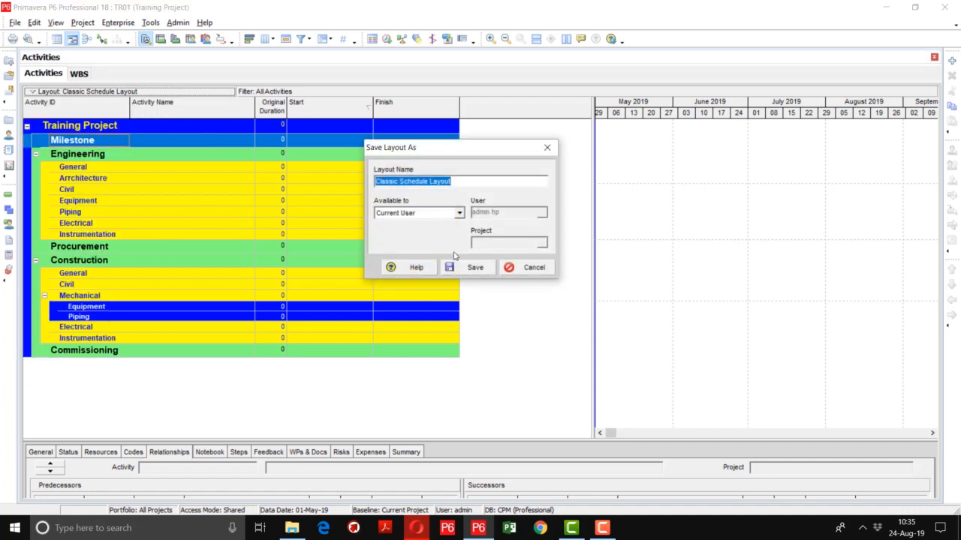
click(468, 268)
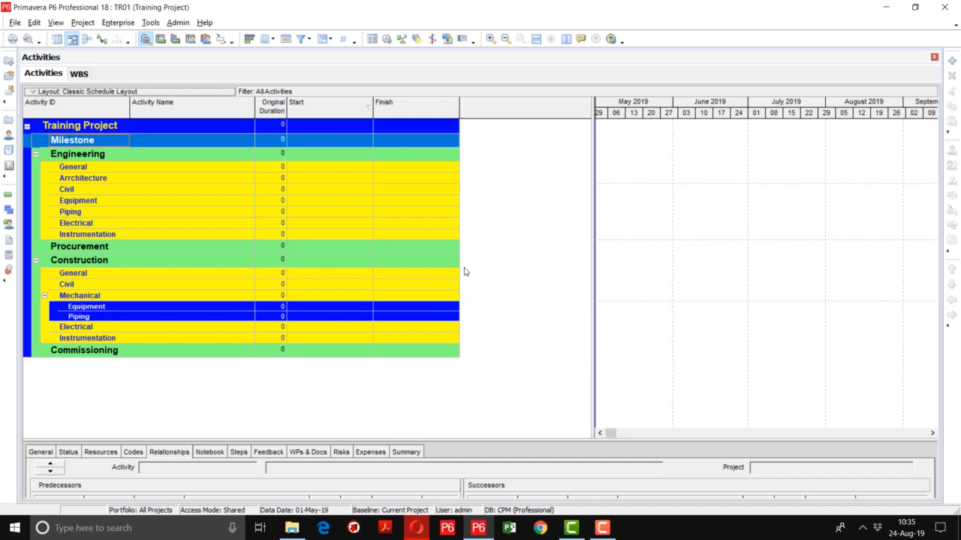
Open the enterprise activity codes, switch to the project level and bring up its activity code definitions
click(109, 24)
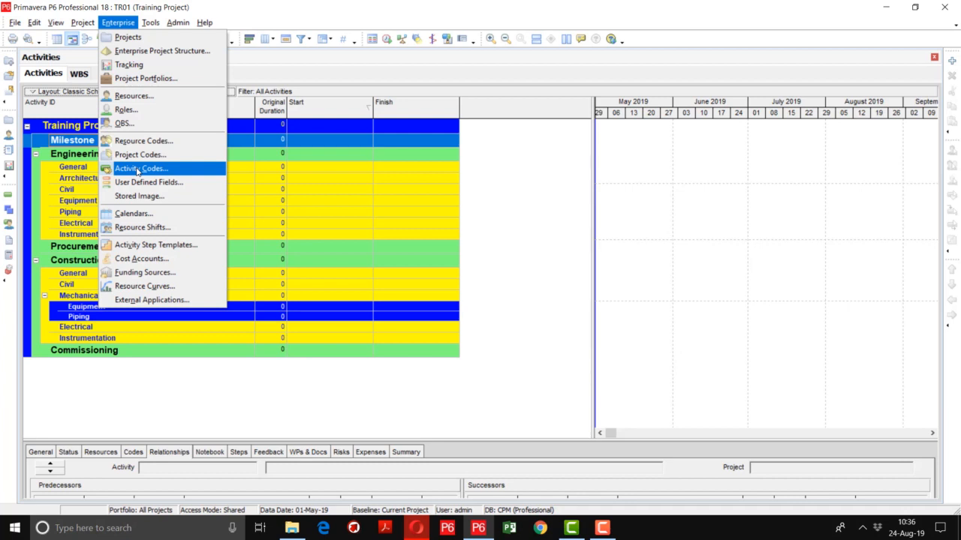
click(138, 172)
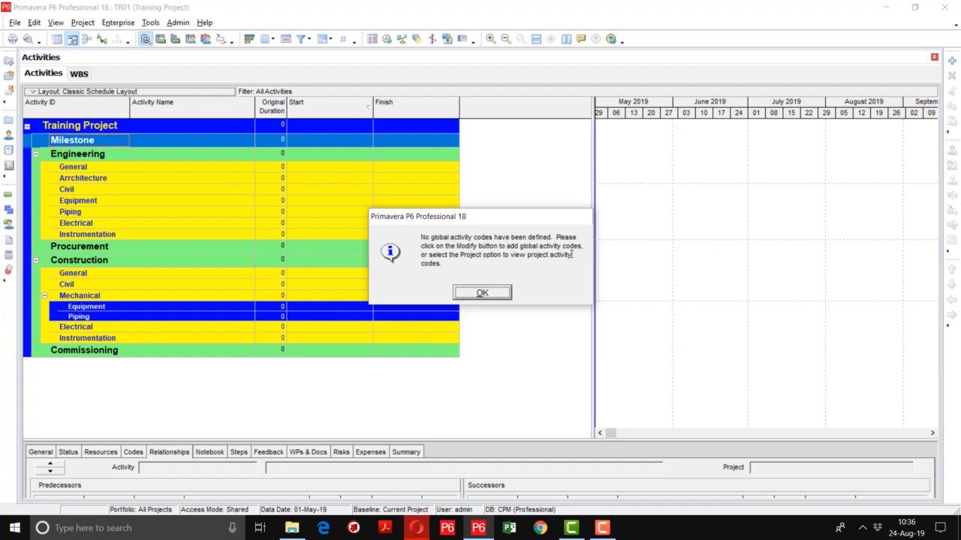
click(480, 293)
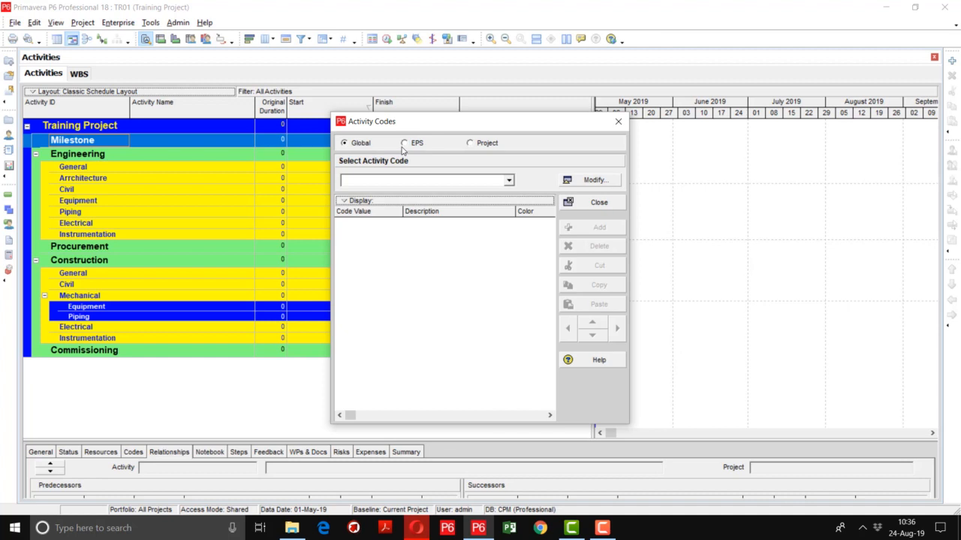
click(480, 147)
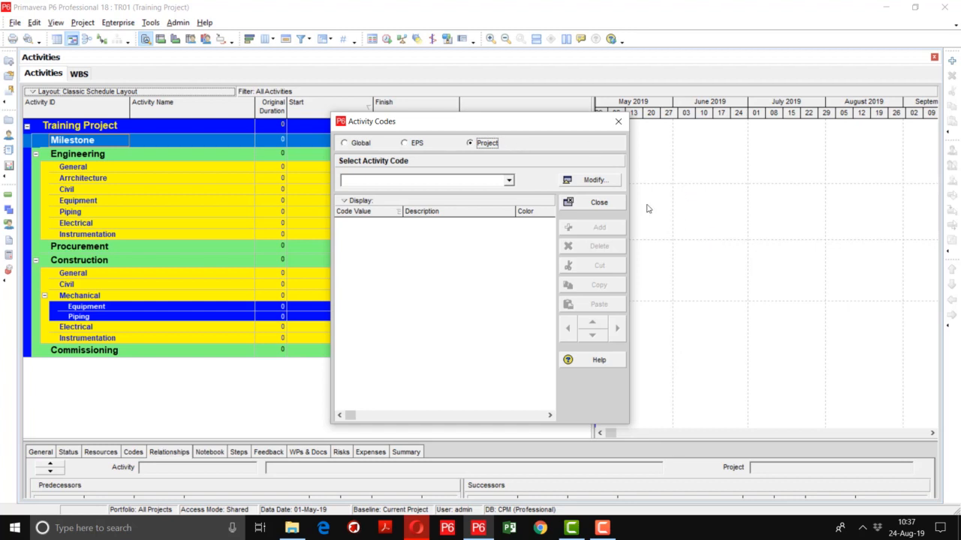
click(593, 180)
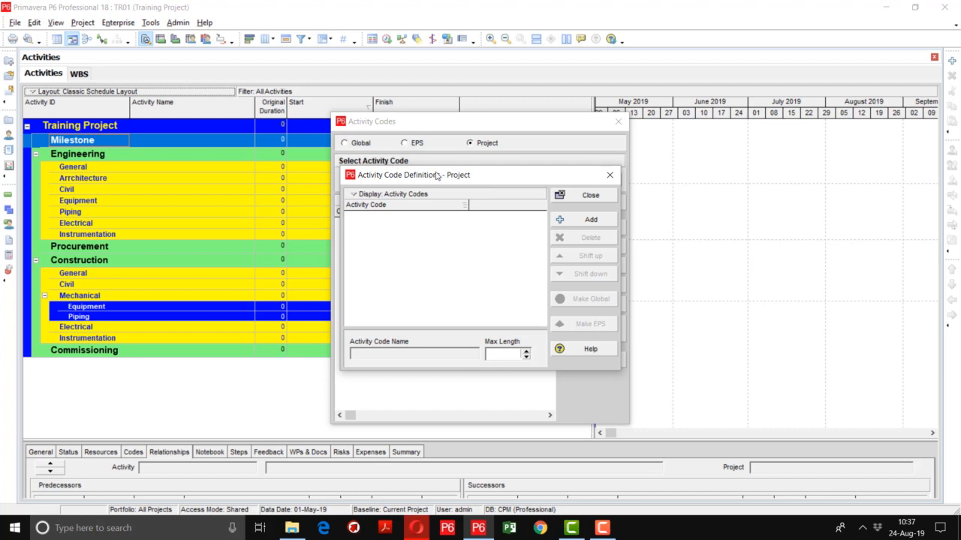
Add two project activity codes named Discipline and Zone
click(570, 221)
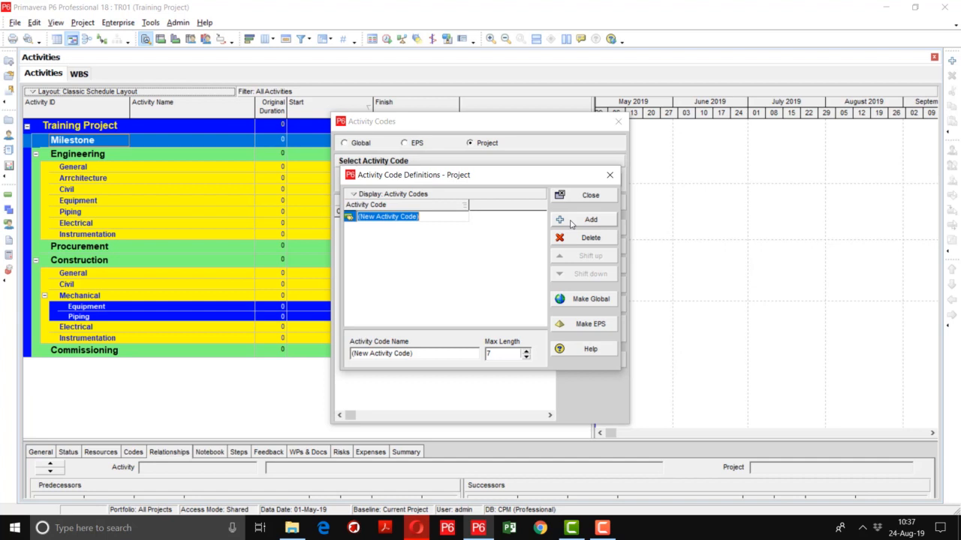
text(Discipline)
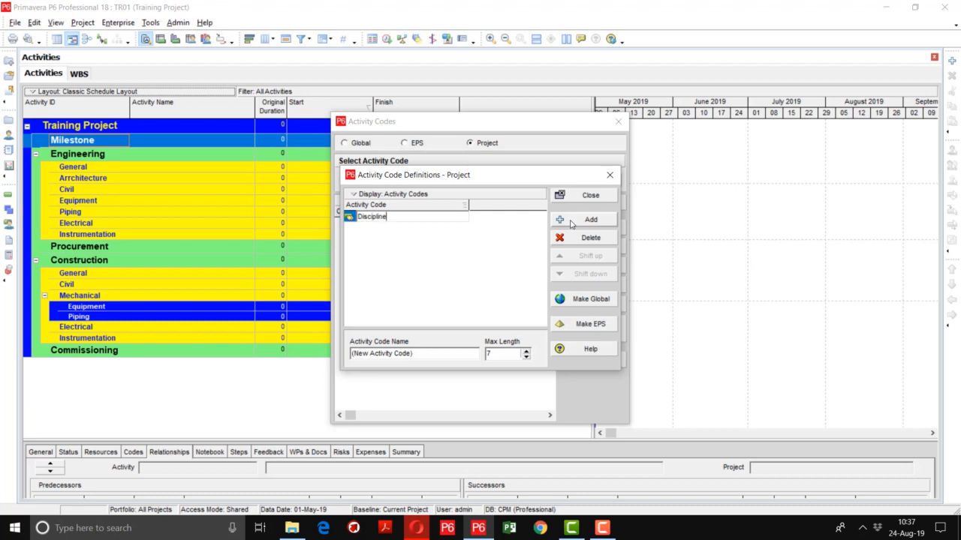
key(Return)
click(570, 221)
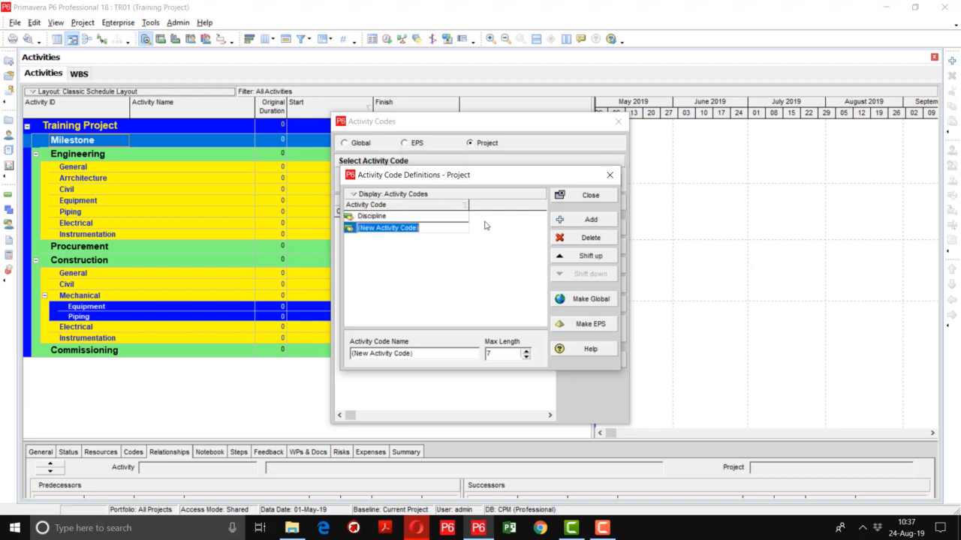
text(Zone)
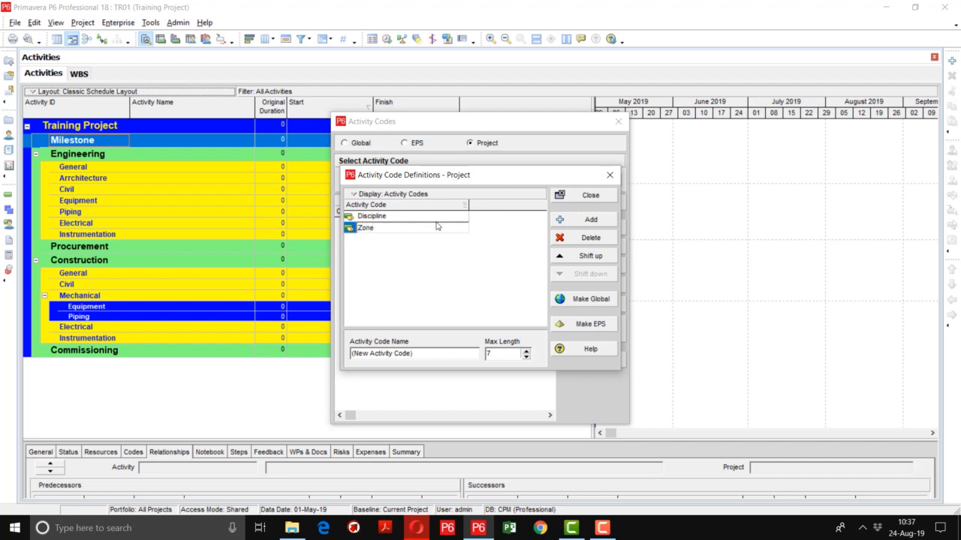
key(Return)
Add two more project activity codes named Area and Task Location
click(574, 219)
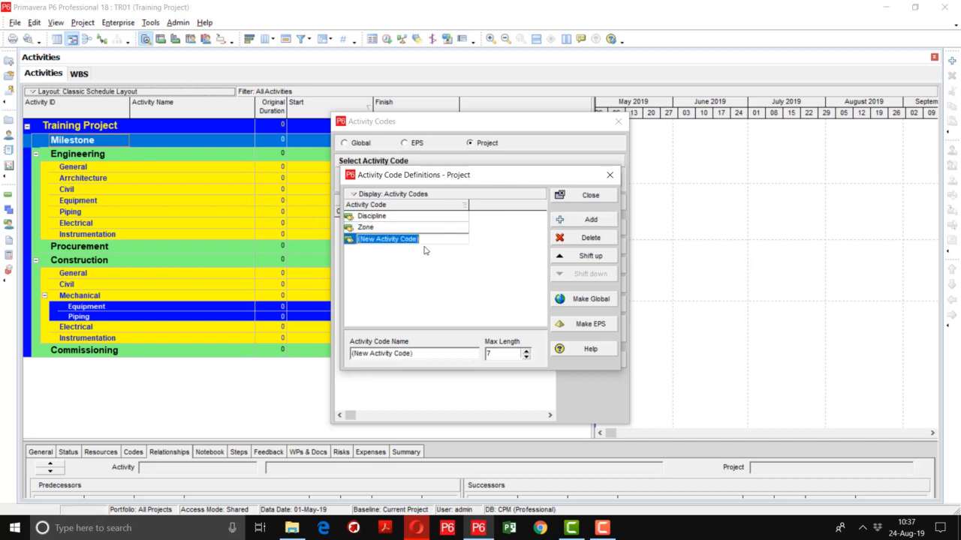
text(Area)
click(382, 285)
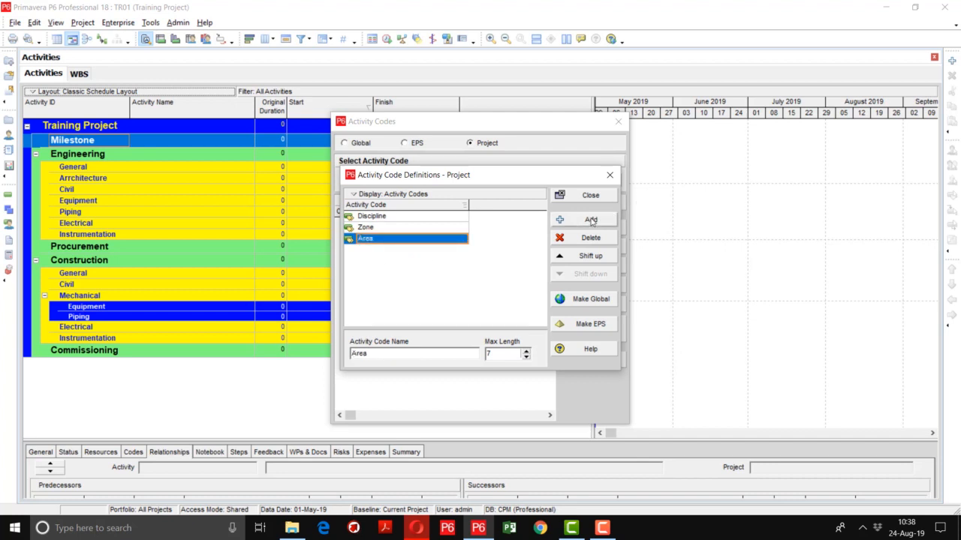
click(591, 220)
text(Tas)
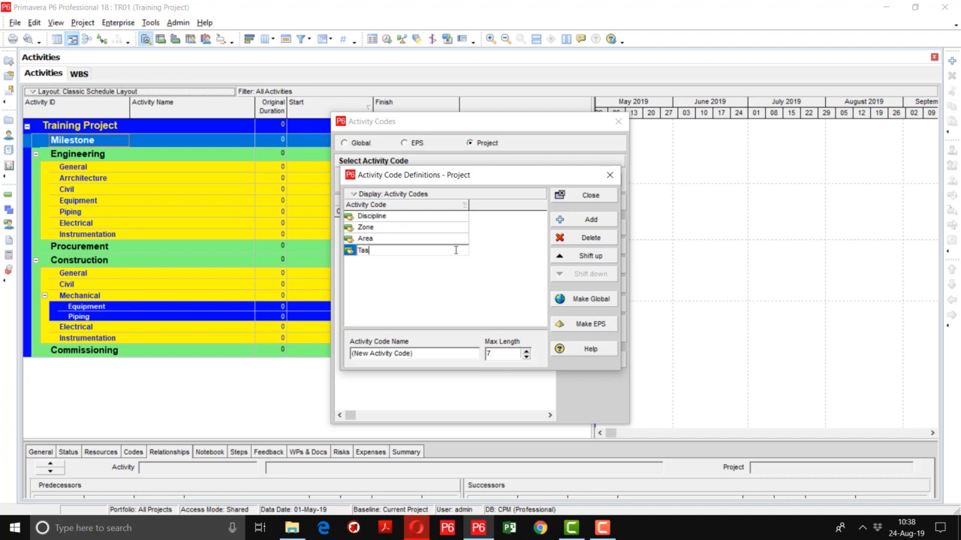
text(k Location)
key(Return)
Add a fifth project activity code named Responsibility
click(591, 220)
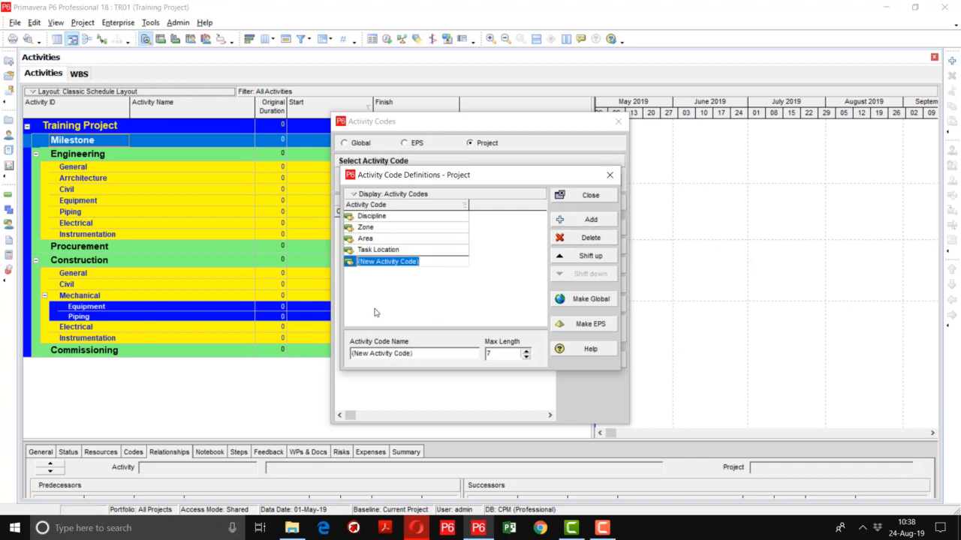
text(Resp)
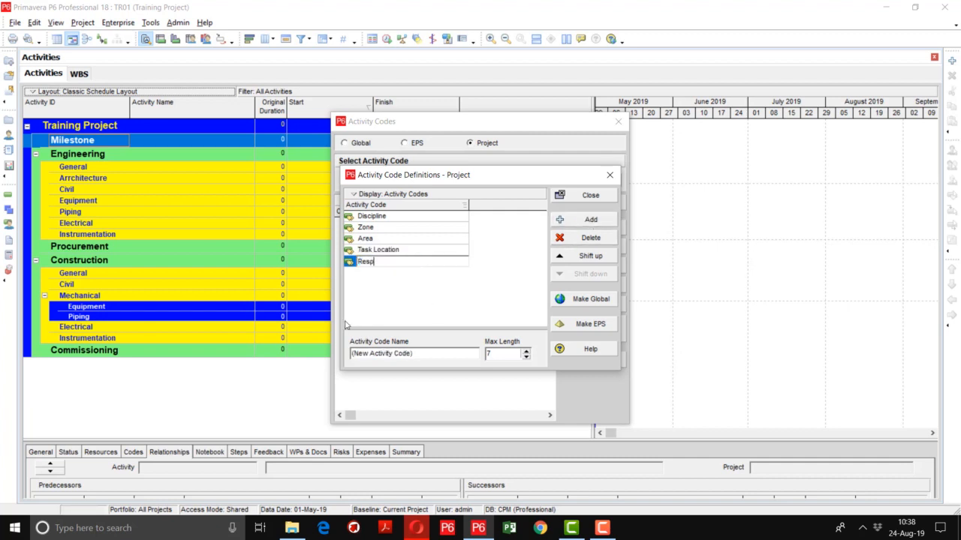
text(onsibility)
key(Return)
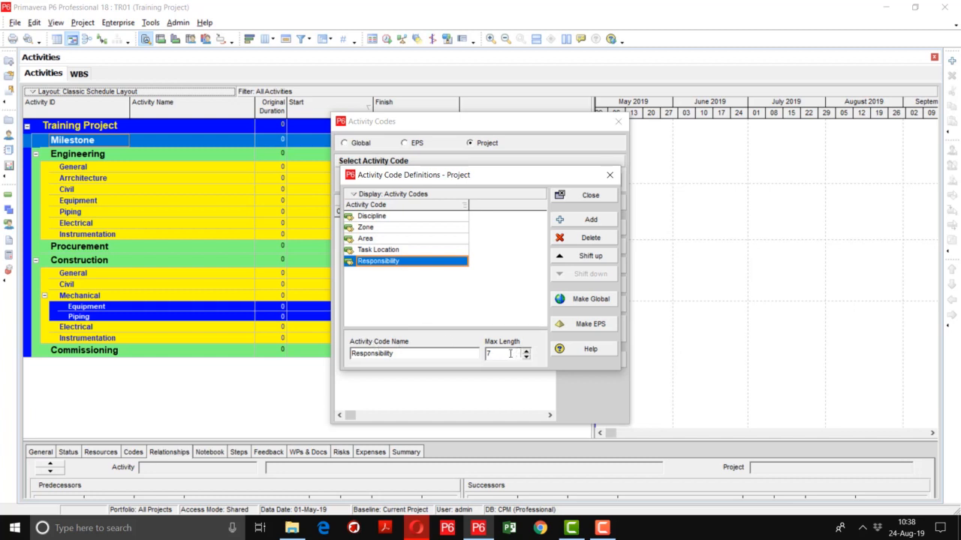
Change the maximum length of the Discipline activity code and set the Zone code's maximum length to 10
drag(495, 353, 488, 353)
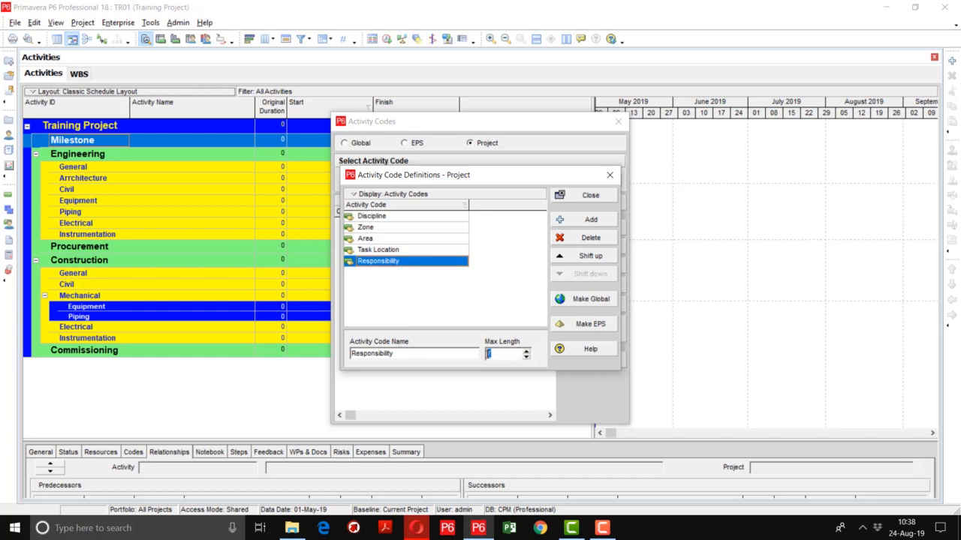
click(404, 217)
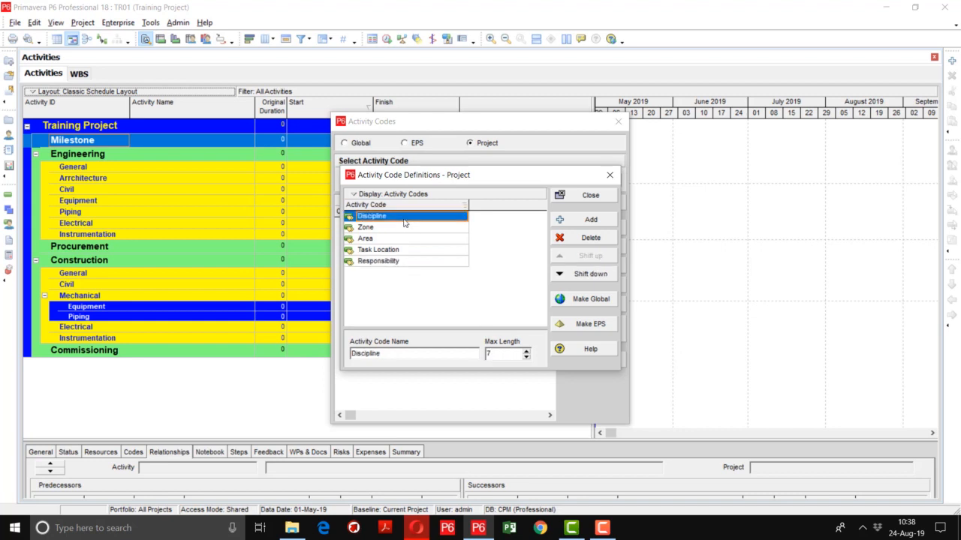
click(513, 356)
click(414, 228)
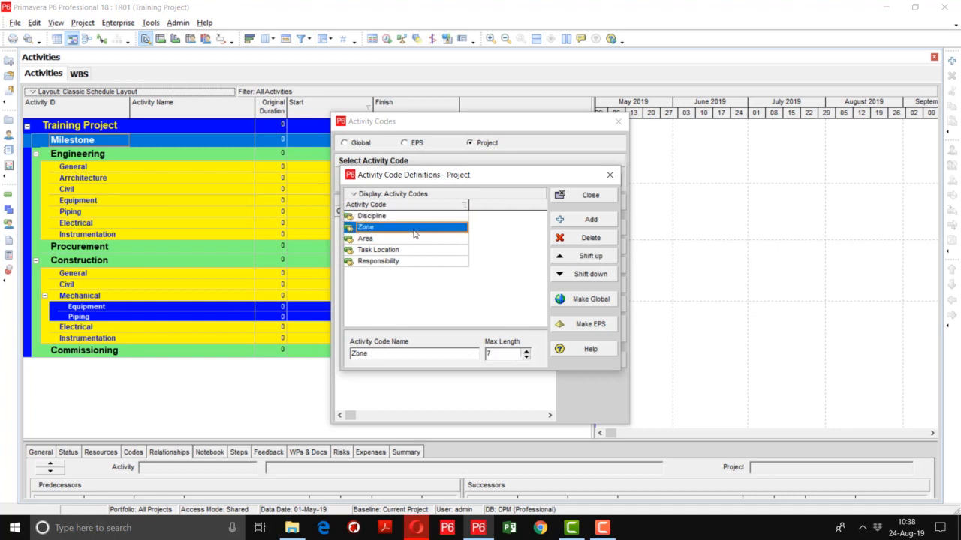
double_click(502, 358)
text(10)
Set the maximum length of the Area and Task Location activity codes to 10 each
click(406, 239)
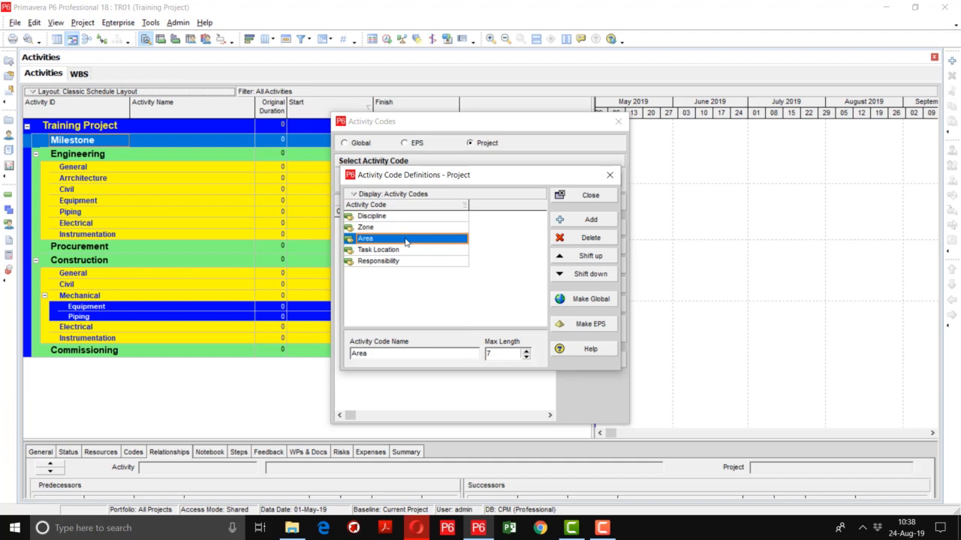
double_click(496, 352)
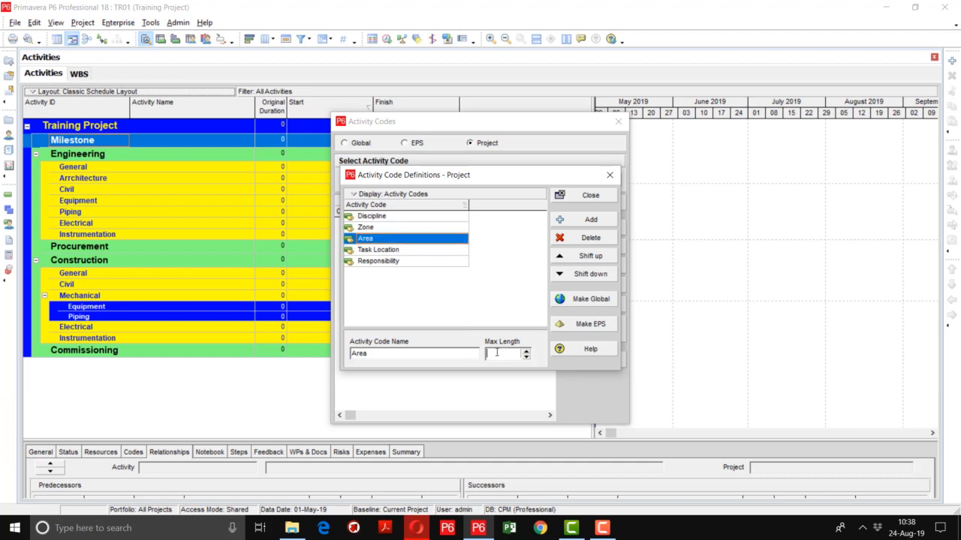
text(10)
click(406, 250)
double_click(499, 353)
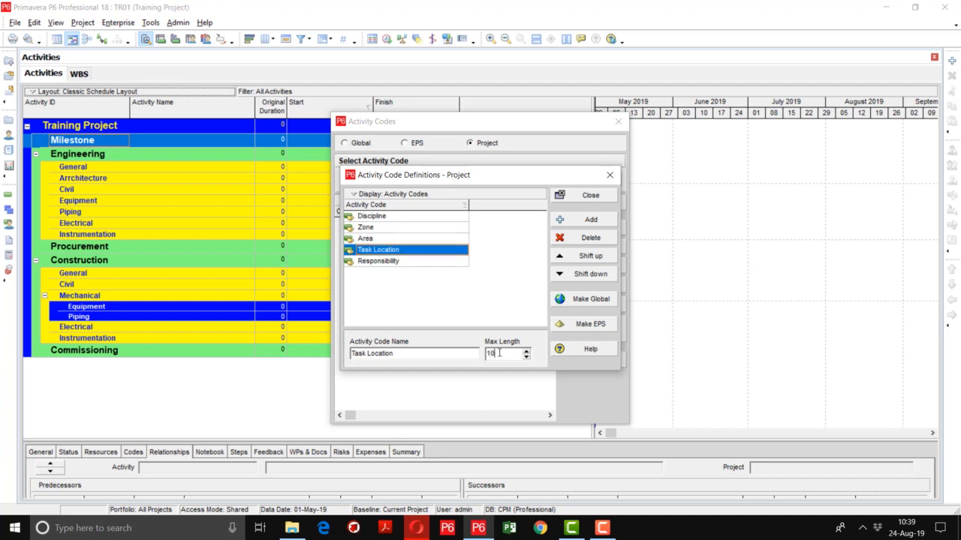
text(10)
click(419, 255)
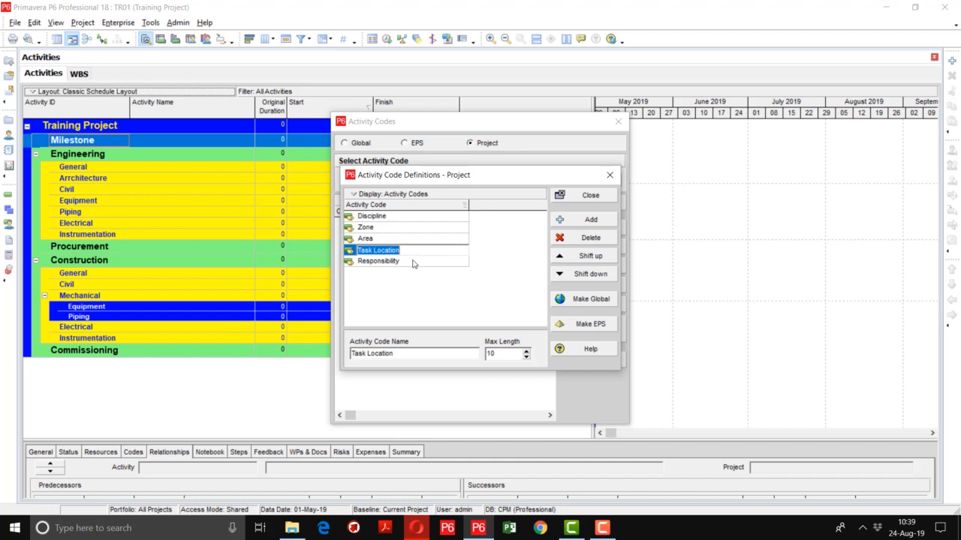
Set the Responsibility activity code's maximum length to 1 and close the code definitions
click(412, 262)
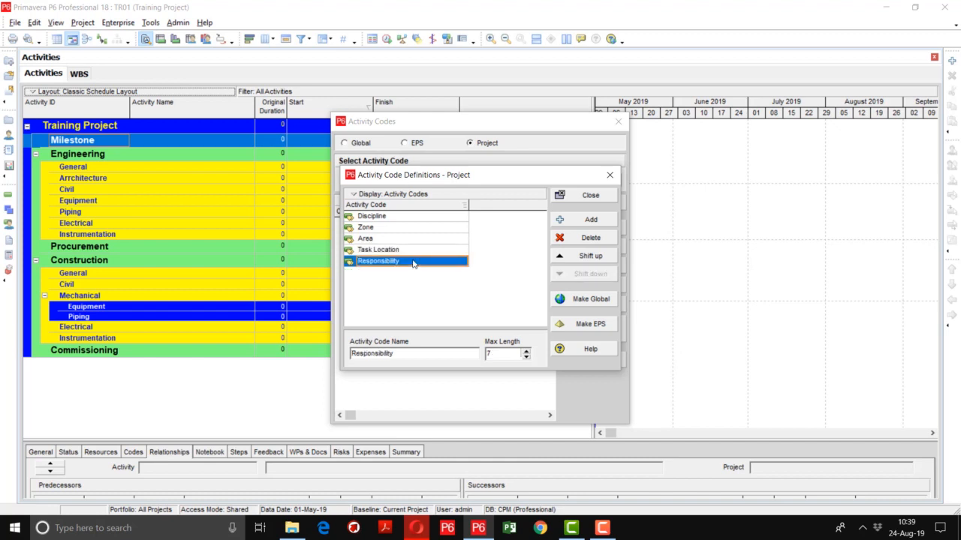
click(493, 352)
key(BackSpace)
text(1)
click(466, 299)
click(593, 196)
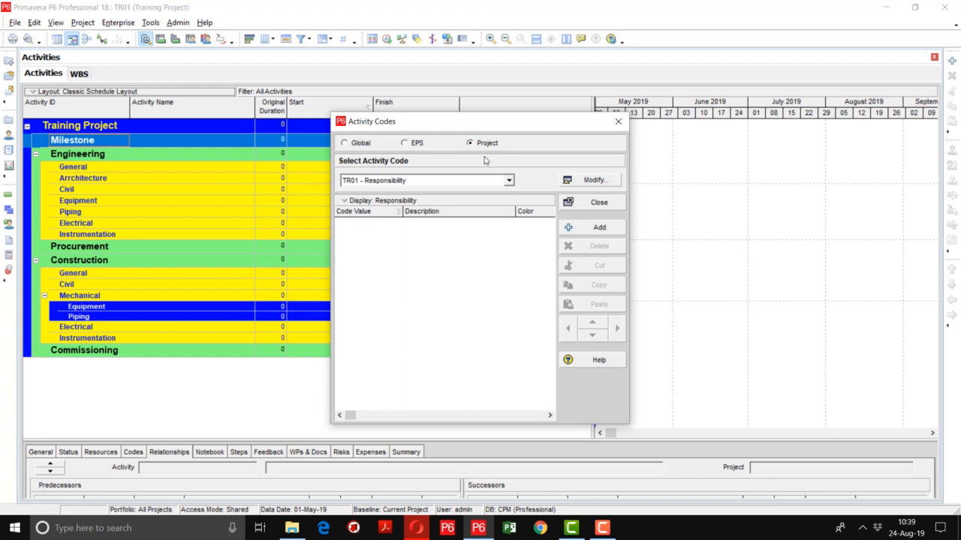
click(508, 181)
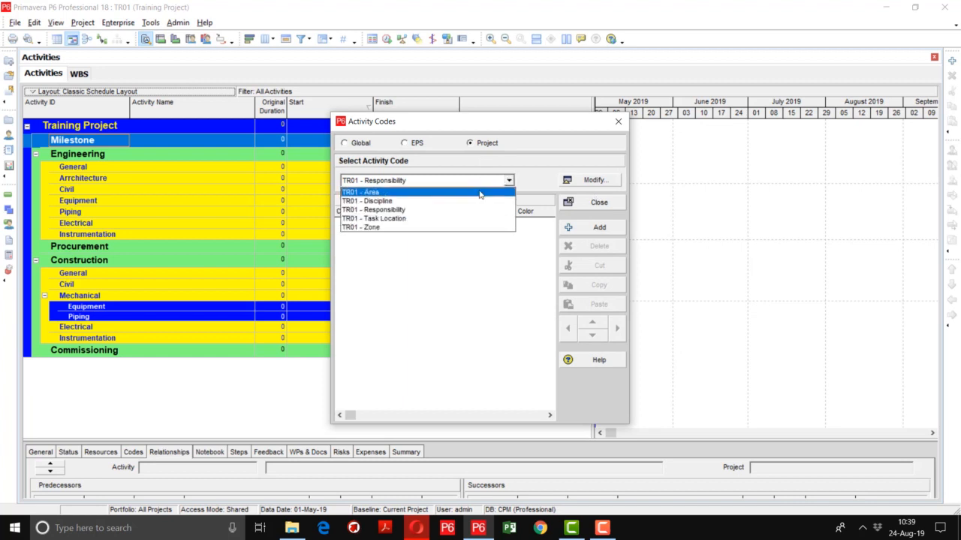
click(426, 211)
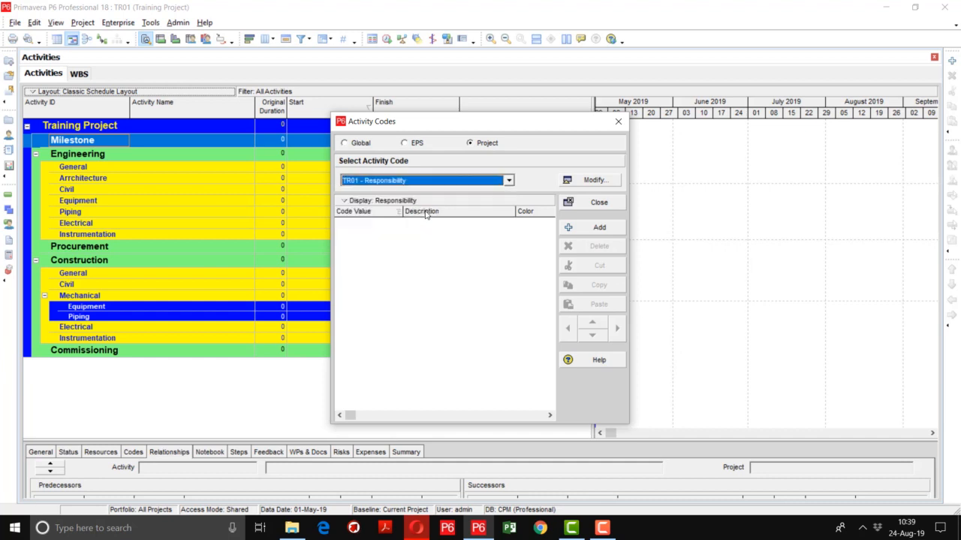
click(580, 231)
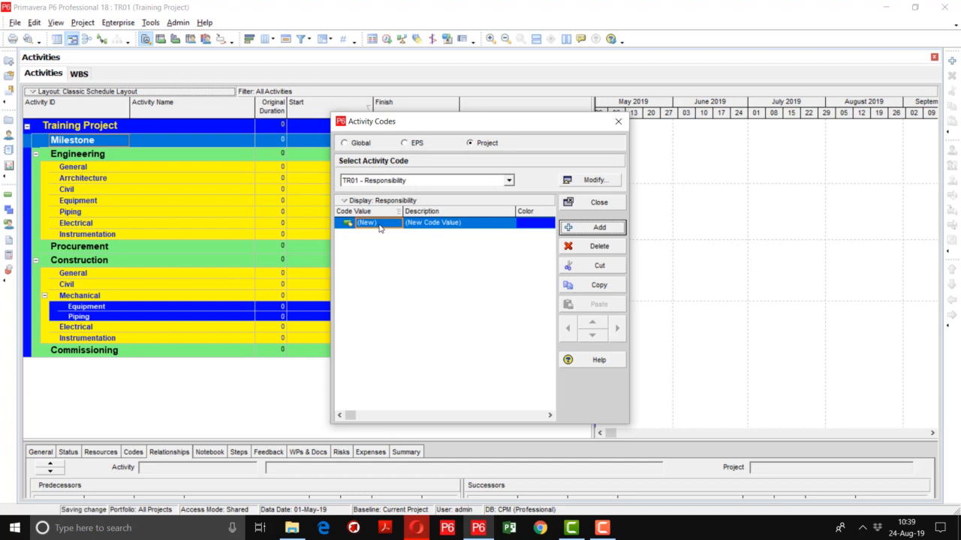
click(379, 228)
text(R)
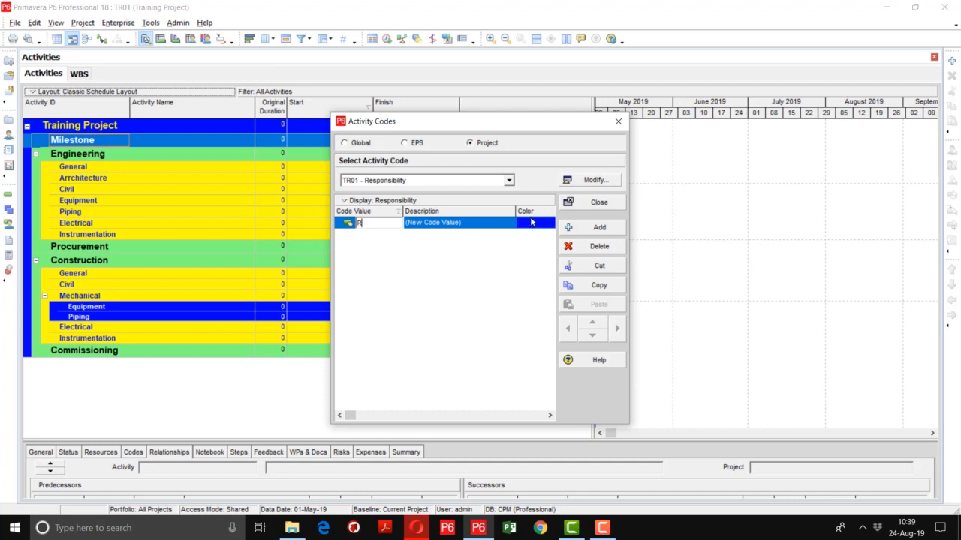
click(598, 246)
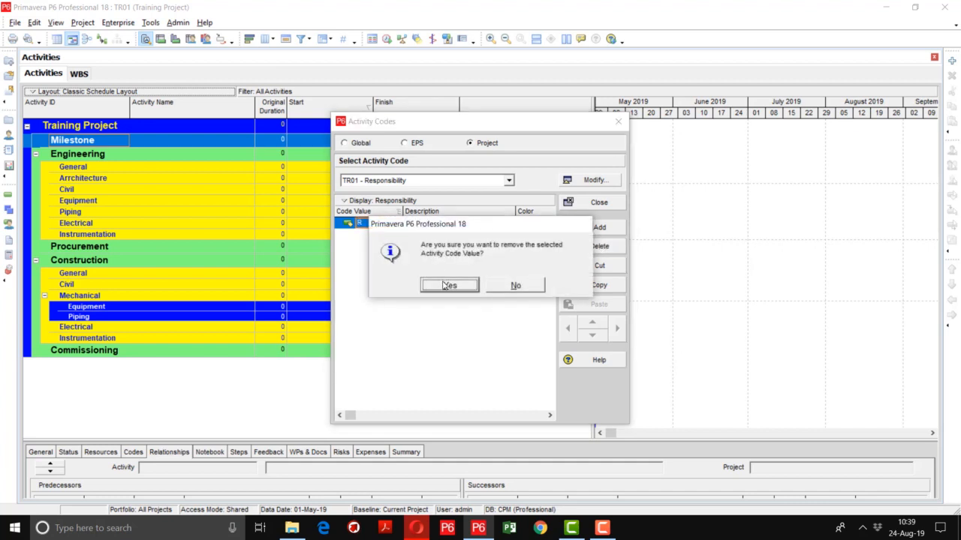
click(449, 286)
click(509, 181)
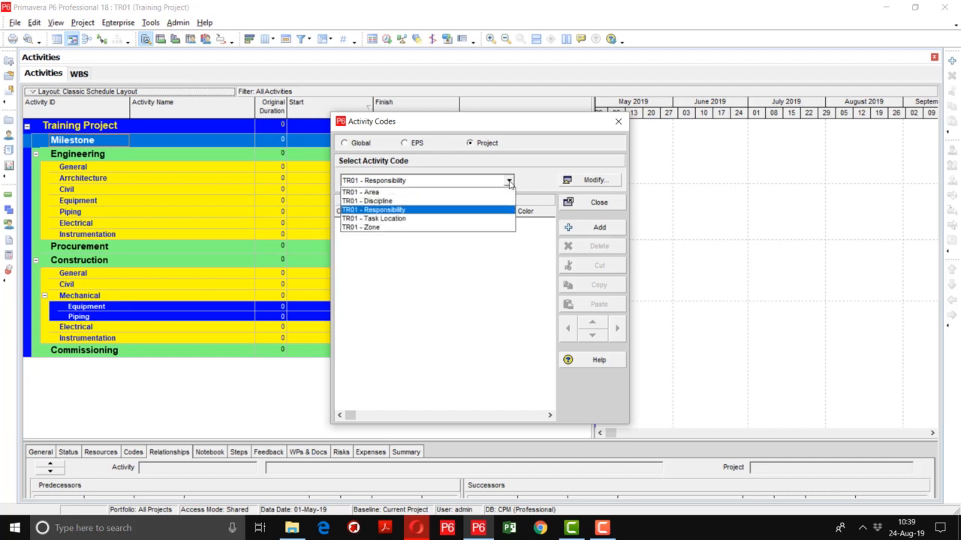
click(529, 171)
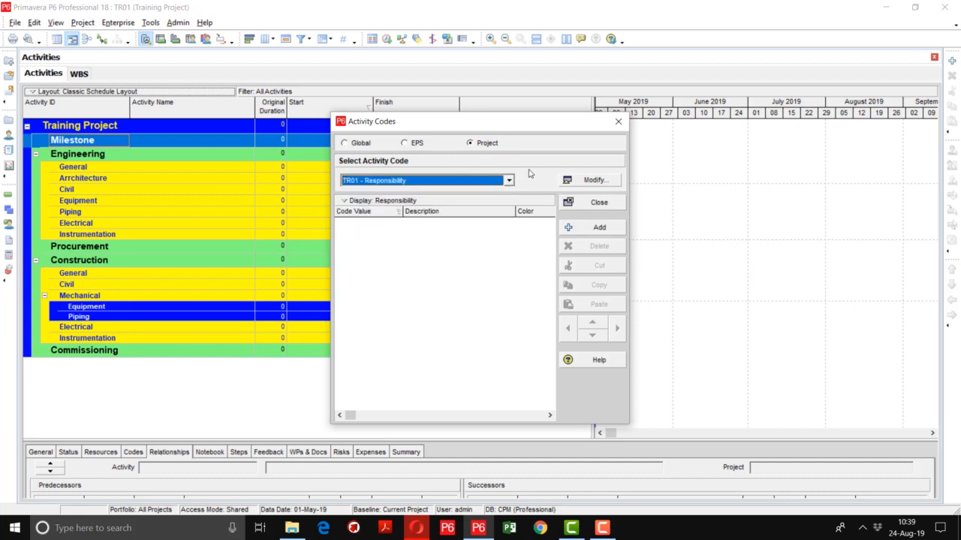
Set the maximum length of the Responsibility activity code to 10 and close the code definitions
click(593, 181)
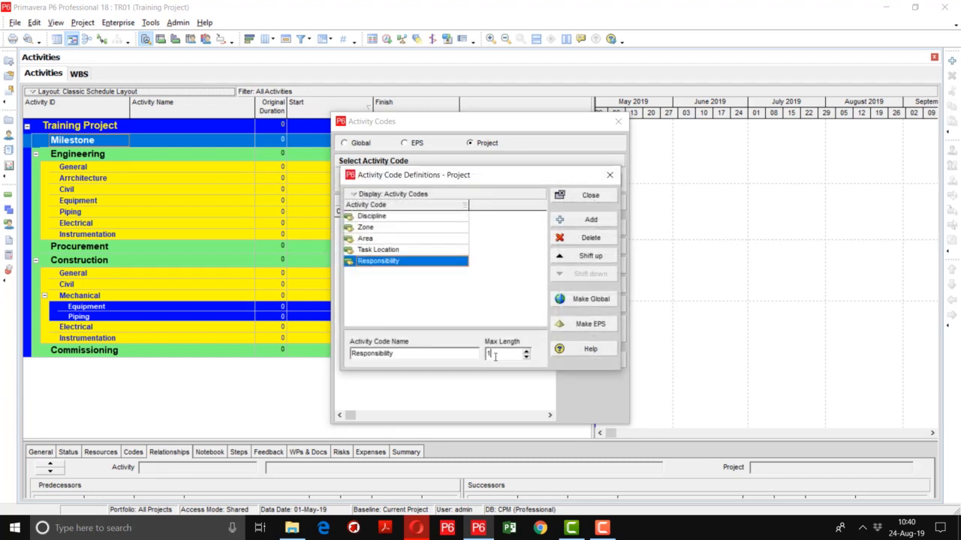
key(BackSpace)
text(10)
click(409, 296)
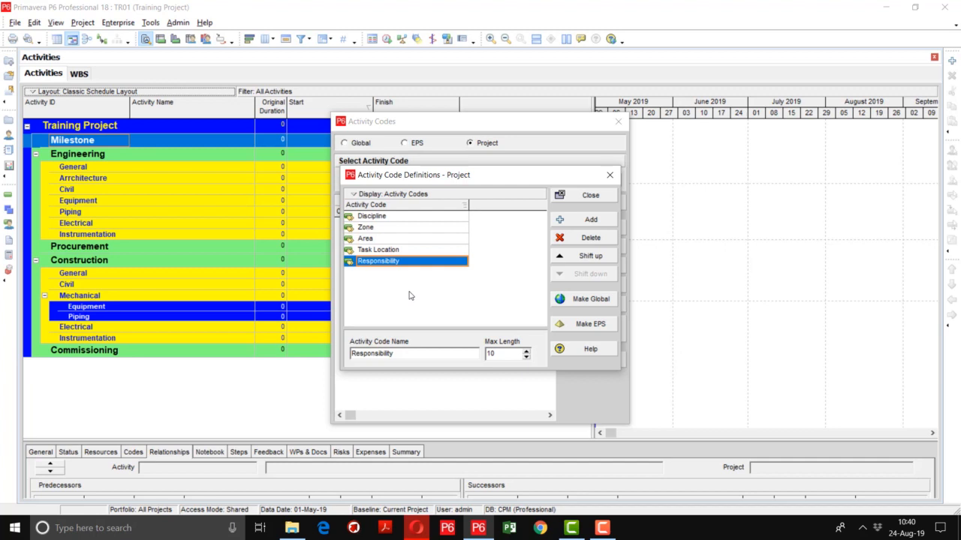
click(578, 197)
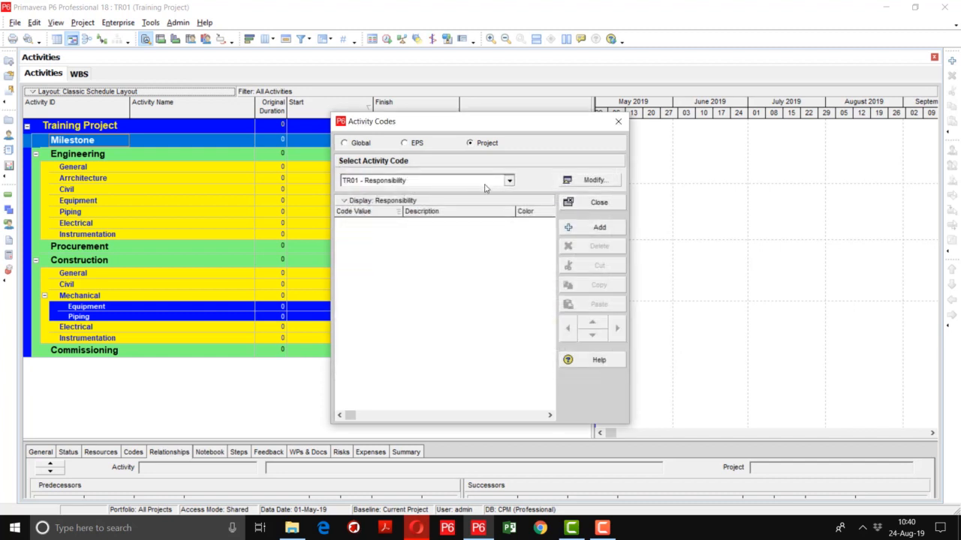
Add a code value M with the description Milestones to the Discipline activity code
click(485, 186)
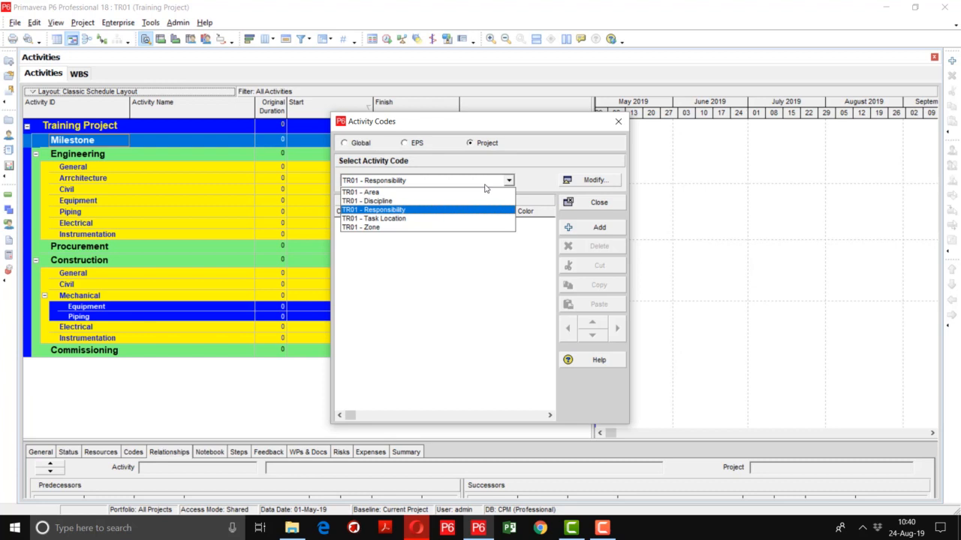
click(432, 201)
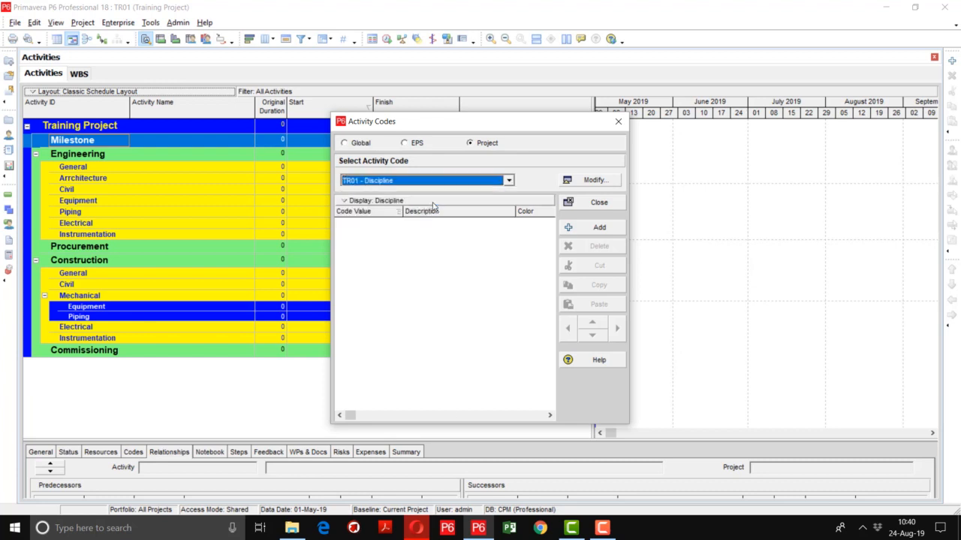
click(598, 227)
click(385, 223)
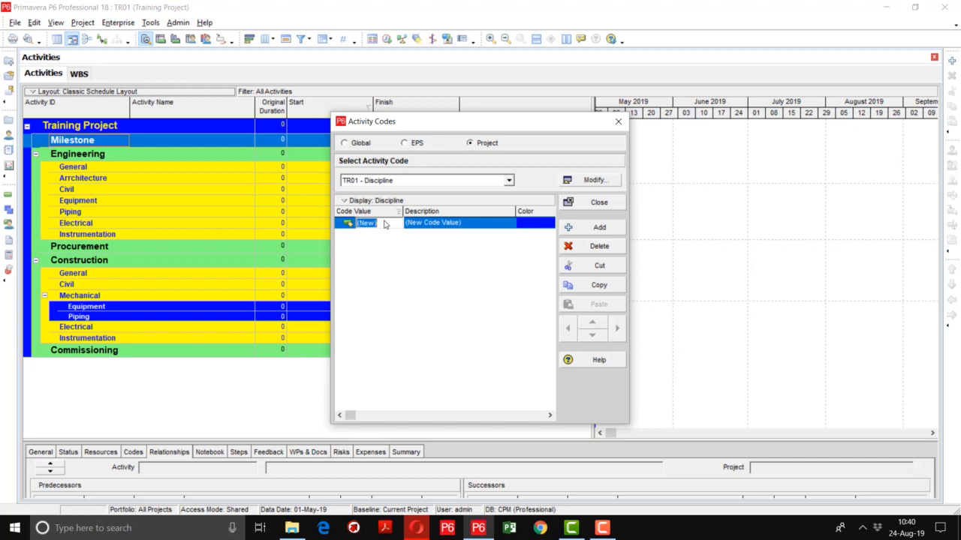
text(M)
key(Tab)
text(Mile)
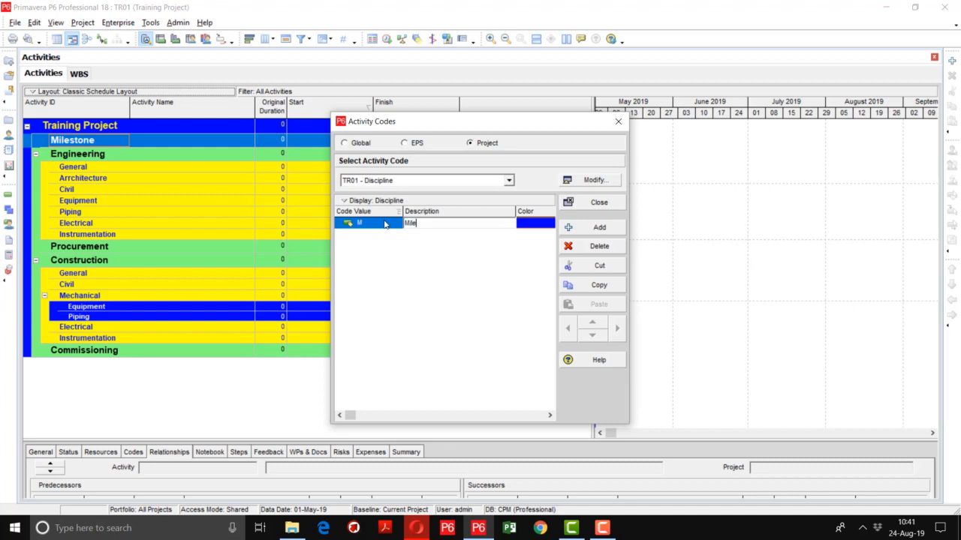
text(stones)
key(Return)
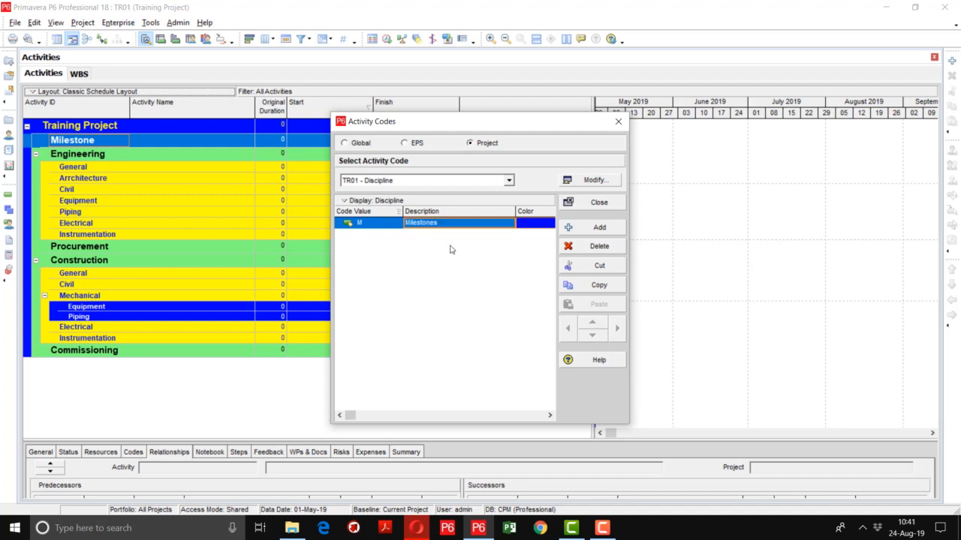
Add a Discipline code value ARC with the description Architecture
click(599, 227)
click(386, 235)
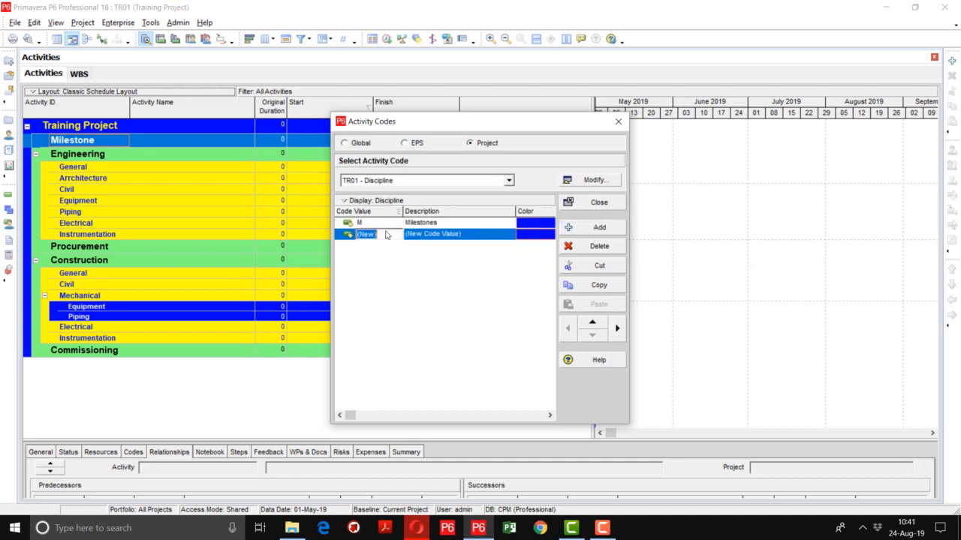
text(ARC)
key(Tab)
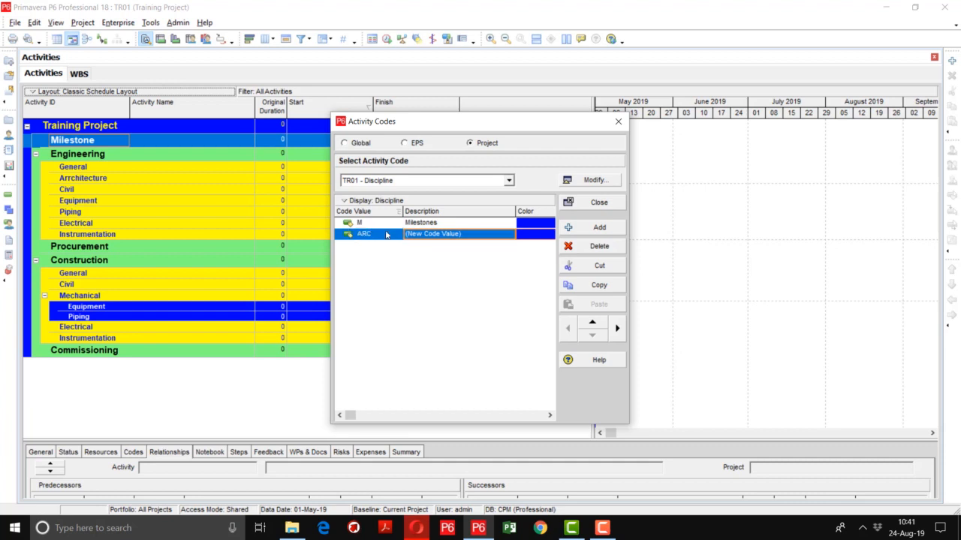
text(Archi)
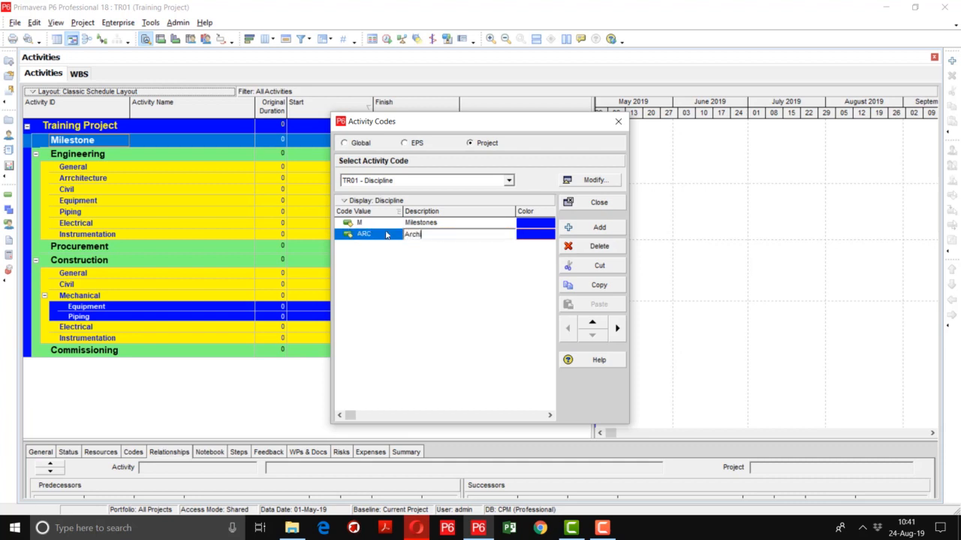
text(tecture)
click(373, 237)
click(457, 234)
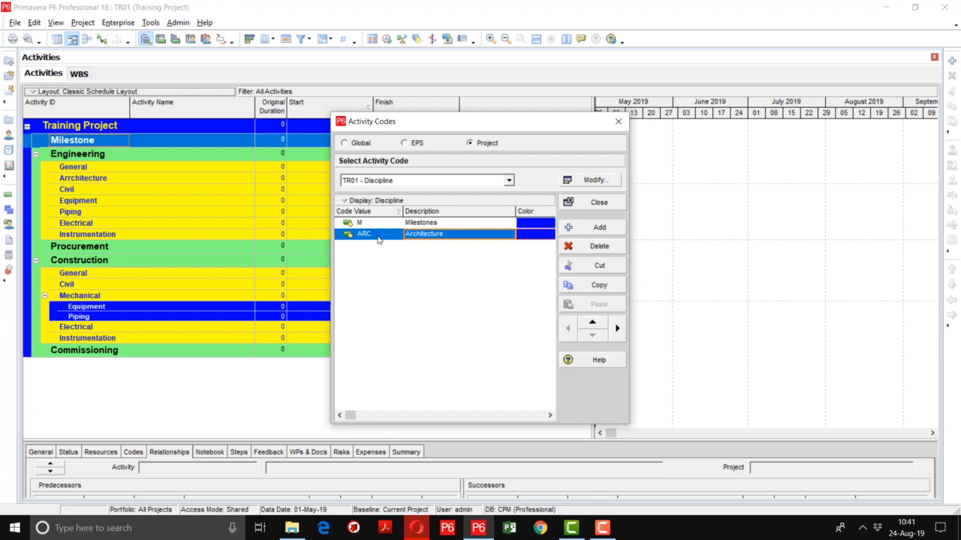
Add a Discipline code value CIV with the description Civil
click(599, 227)
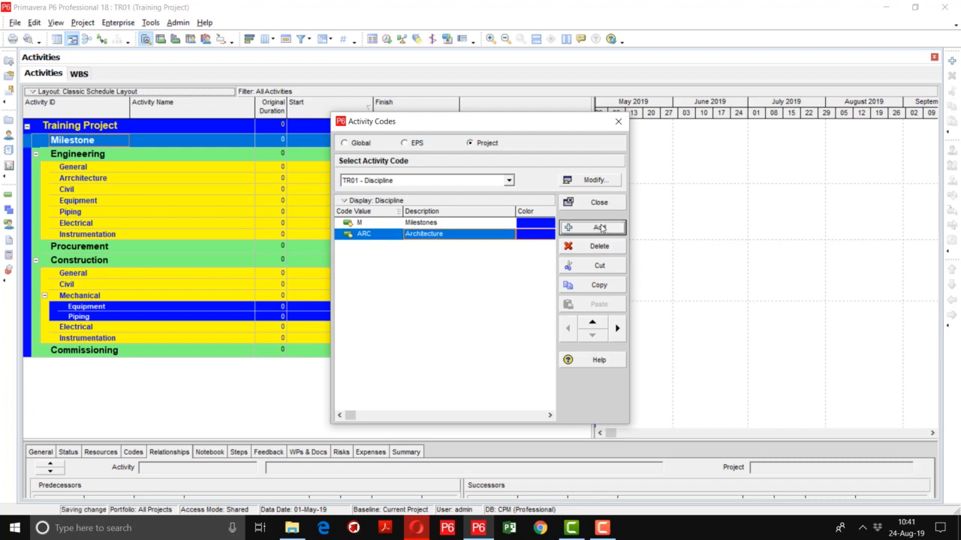
click(383, 246)
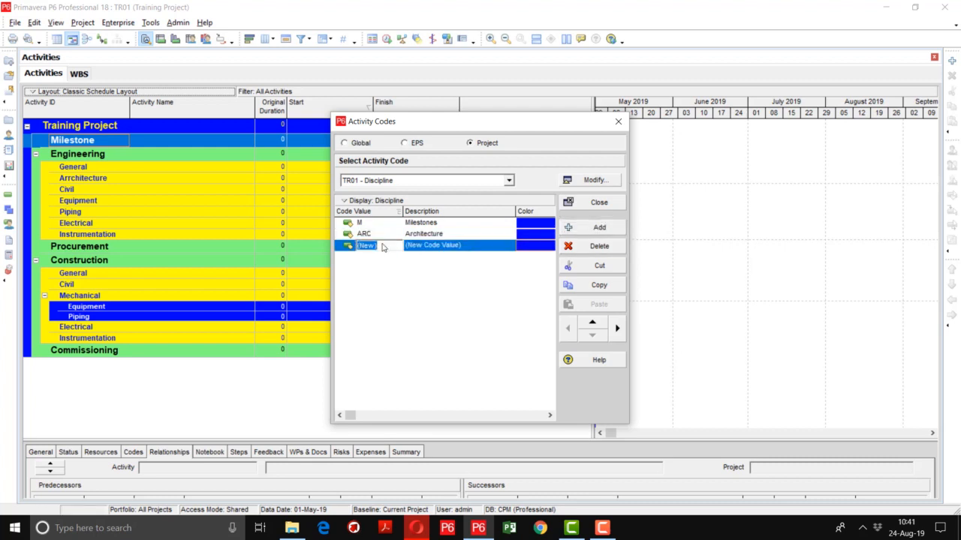
text(CIV)
key(Tab)
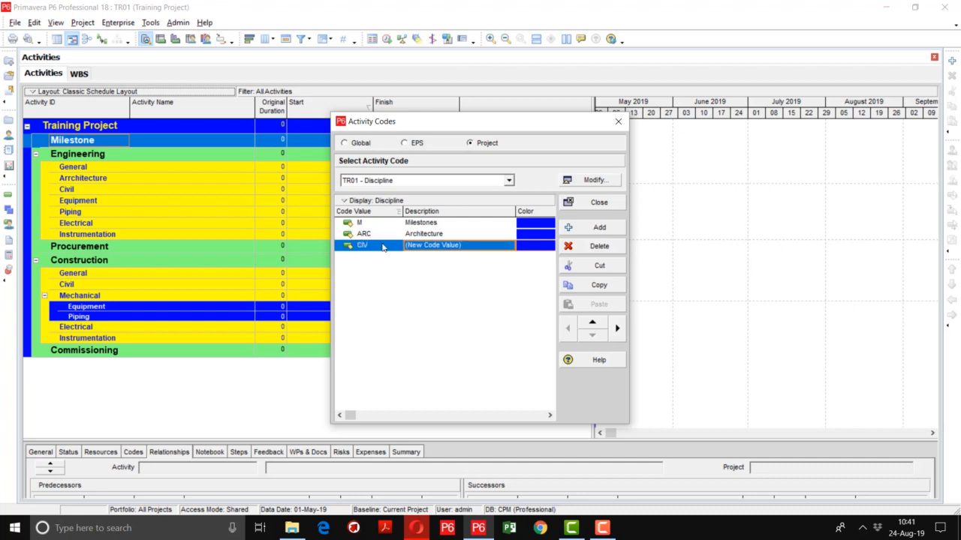
text(Civil)
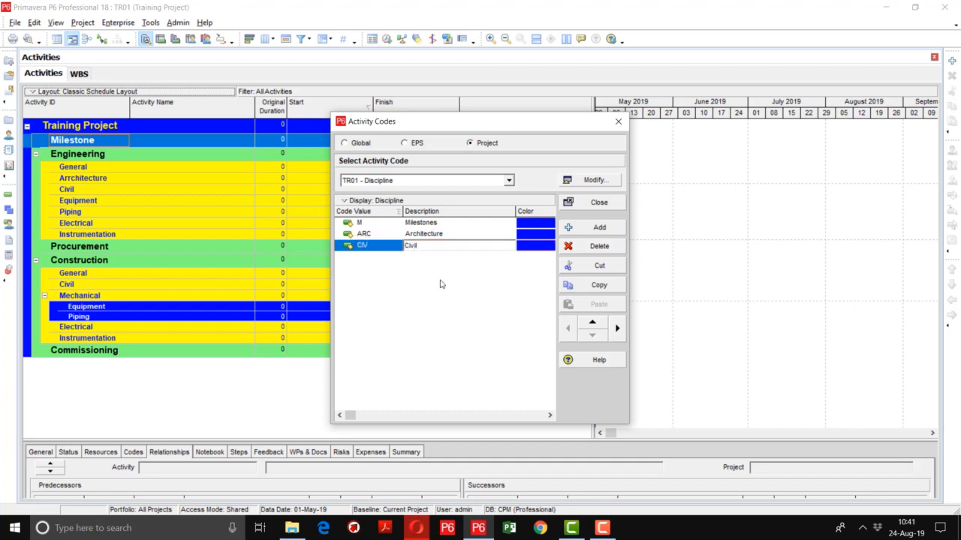
Add a Discipline code value MECH with the description Mechanical
click(599, 227)
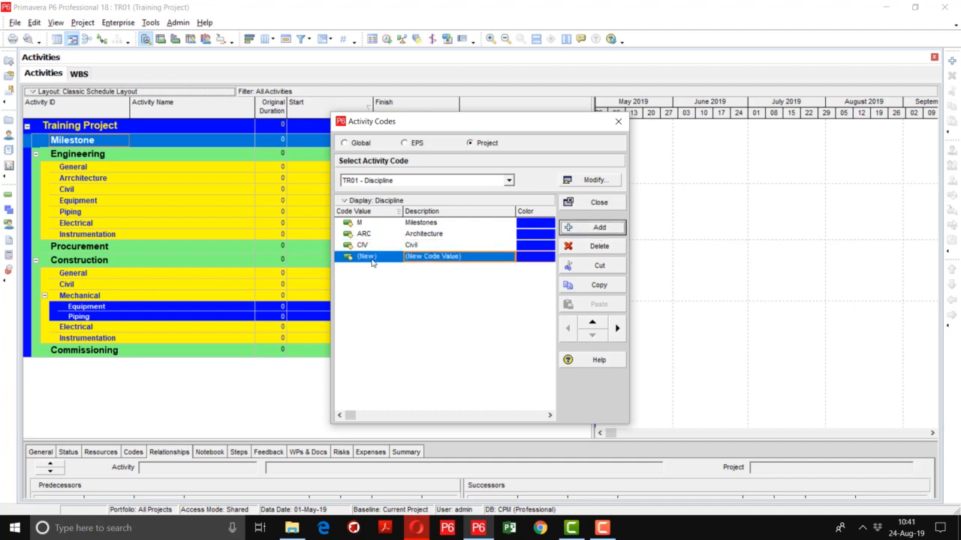
click(380, 259)
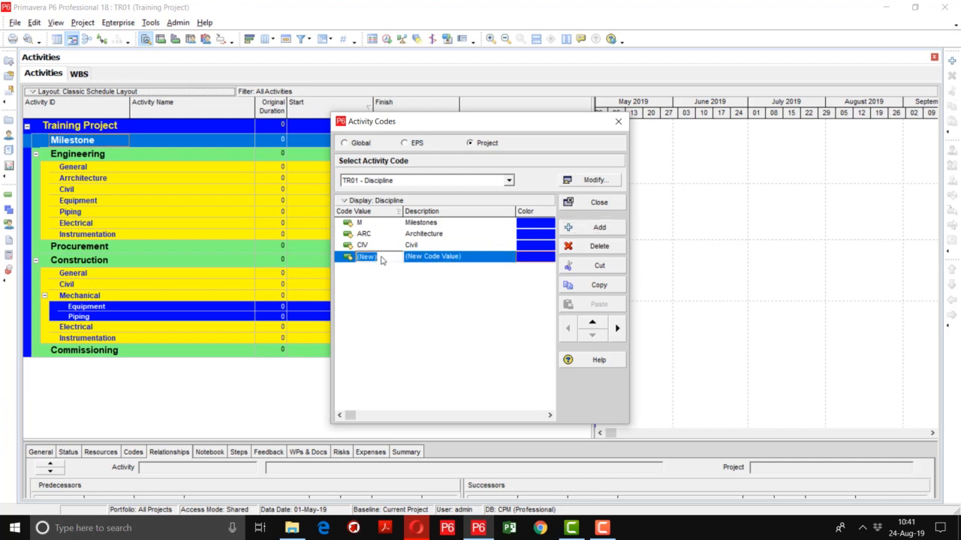
text(MECH)
key(Tab)
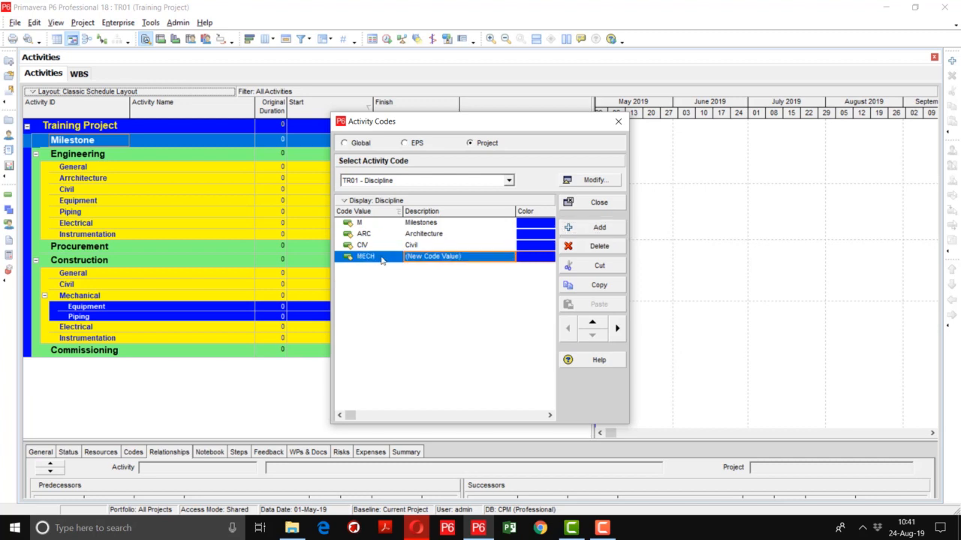
text(Mechanical)
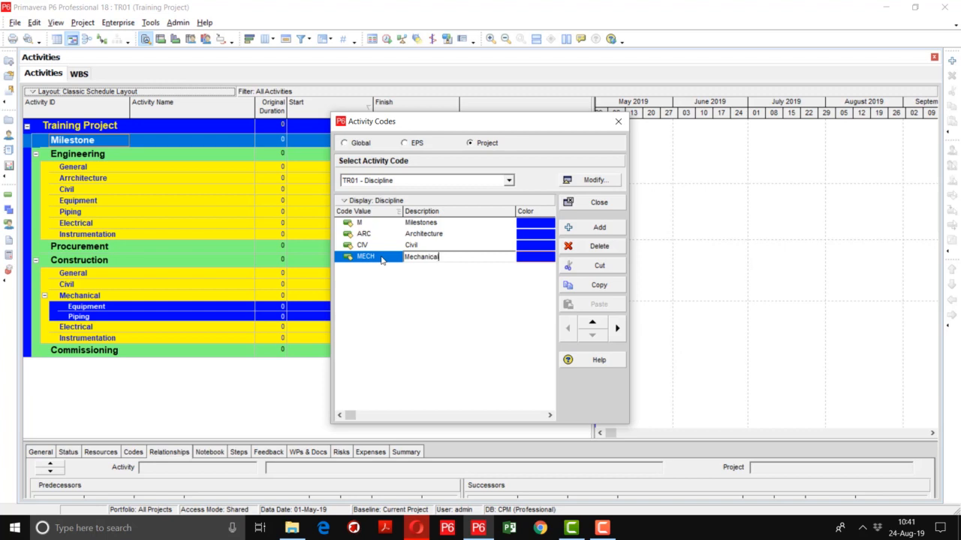
key(Return)
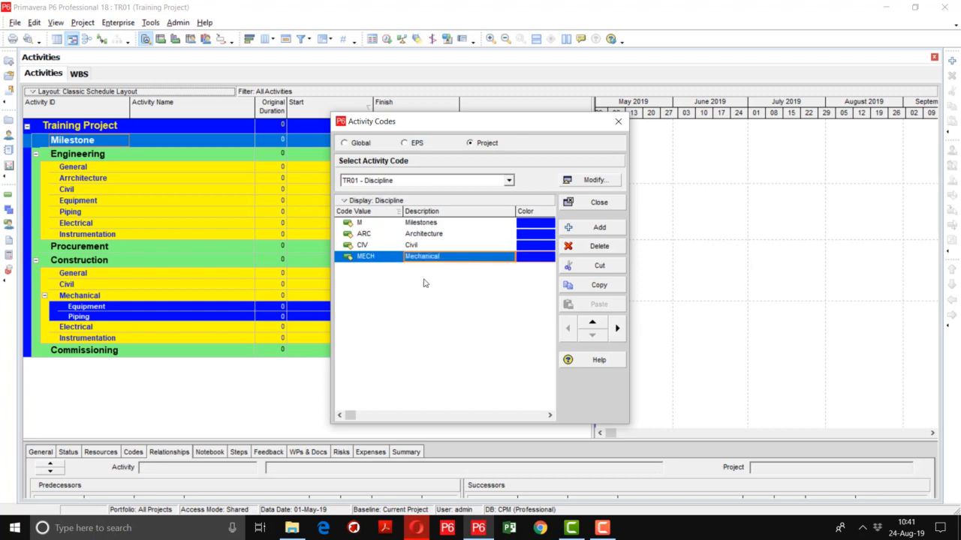
Add a Discipline code value ELEC with the description Electrical
click(587, 233)
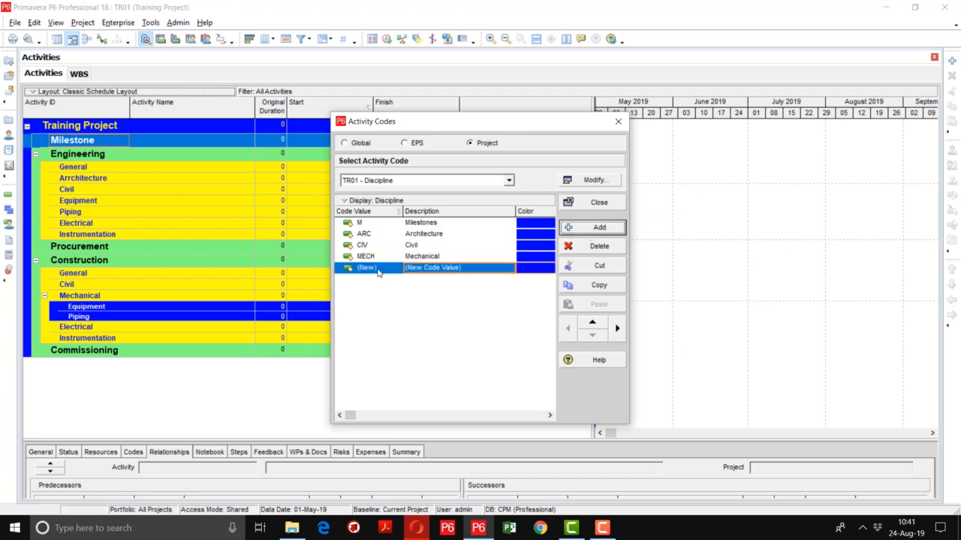
click(379, 273)
text(ELE)
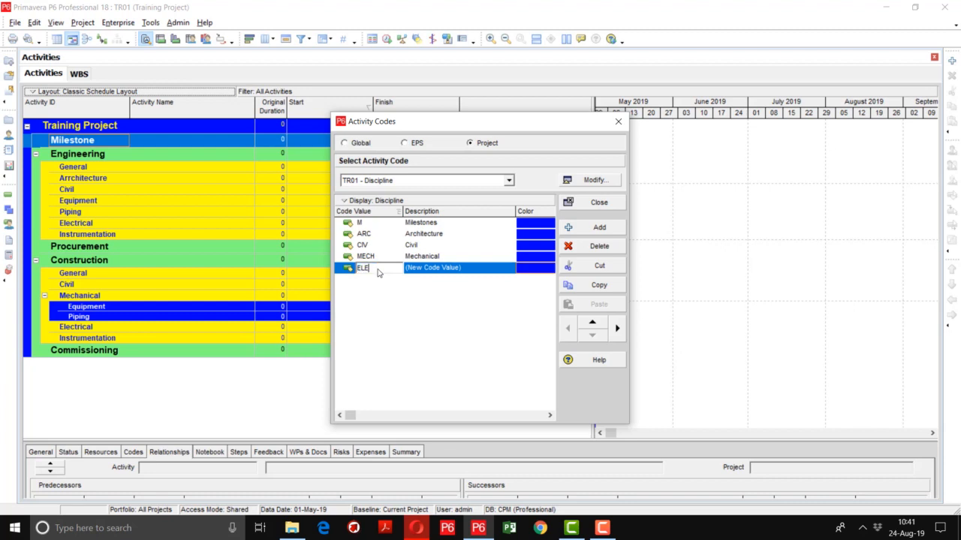
text(C)
key(Tab)
text(Elec)
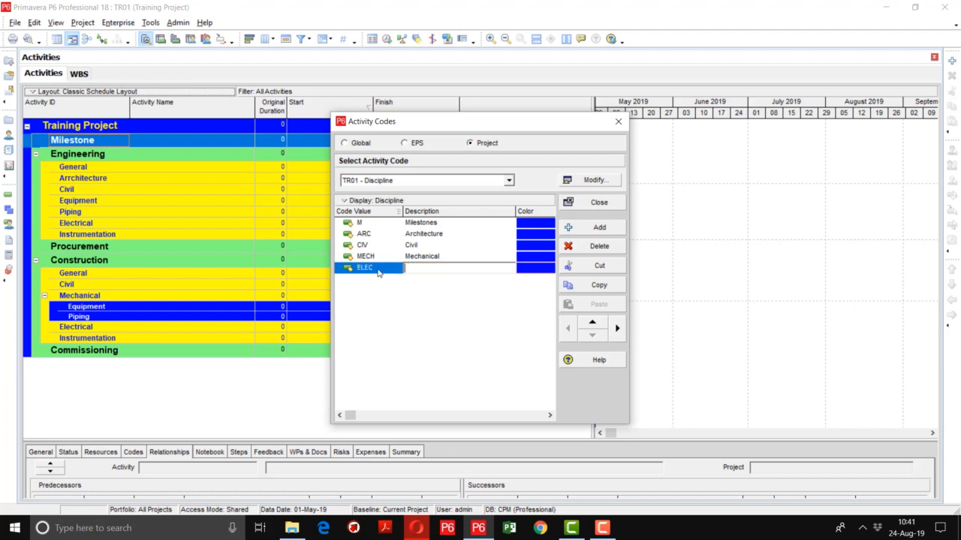
text(trical)
key(Return)
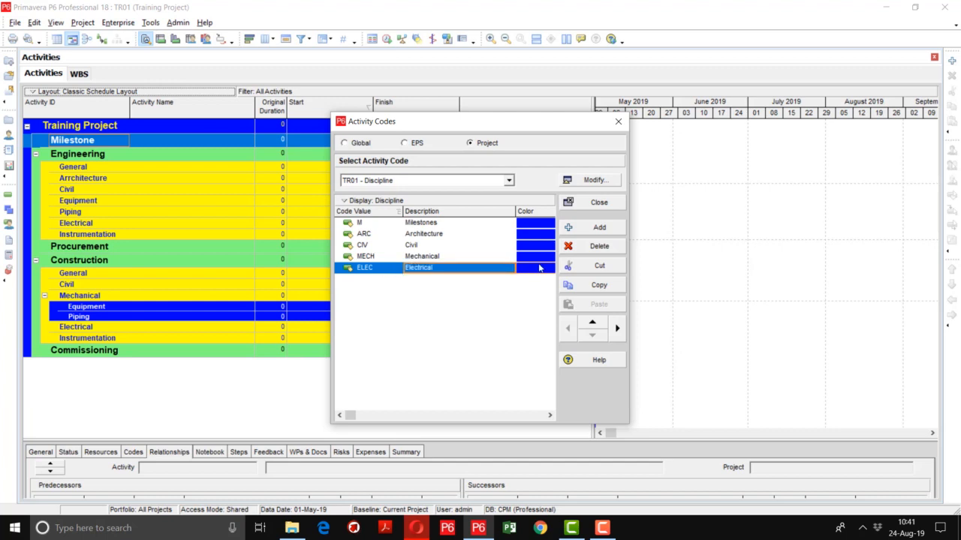
Add a Discipline code value GEN with the description General
click(593, 227)
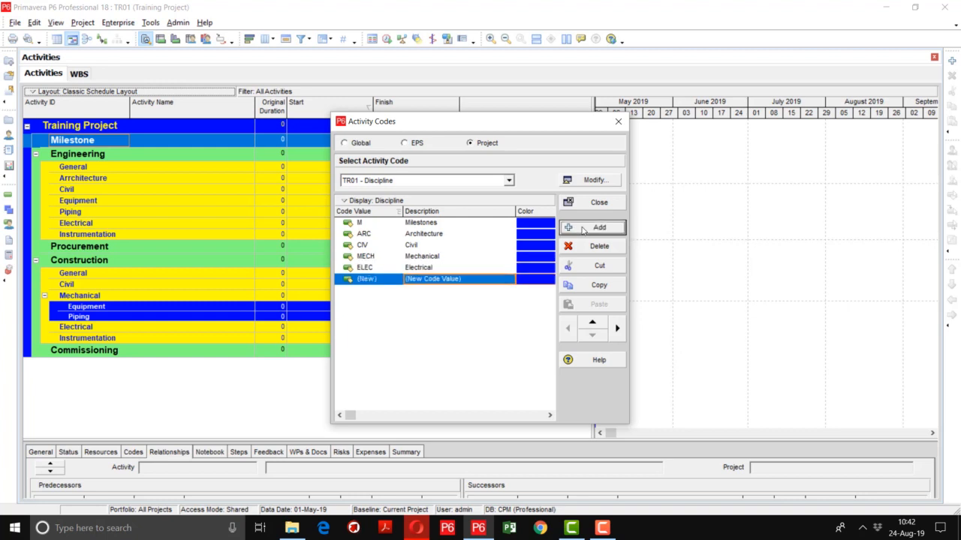
click(382, 283)
text(GEN)
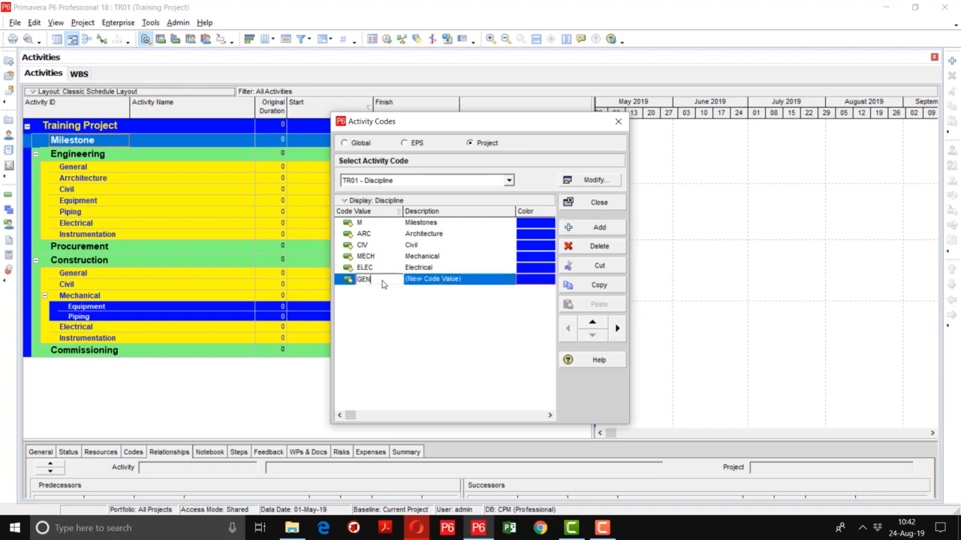
key(Tab)
text(Genera)
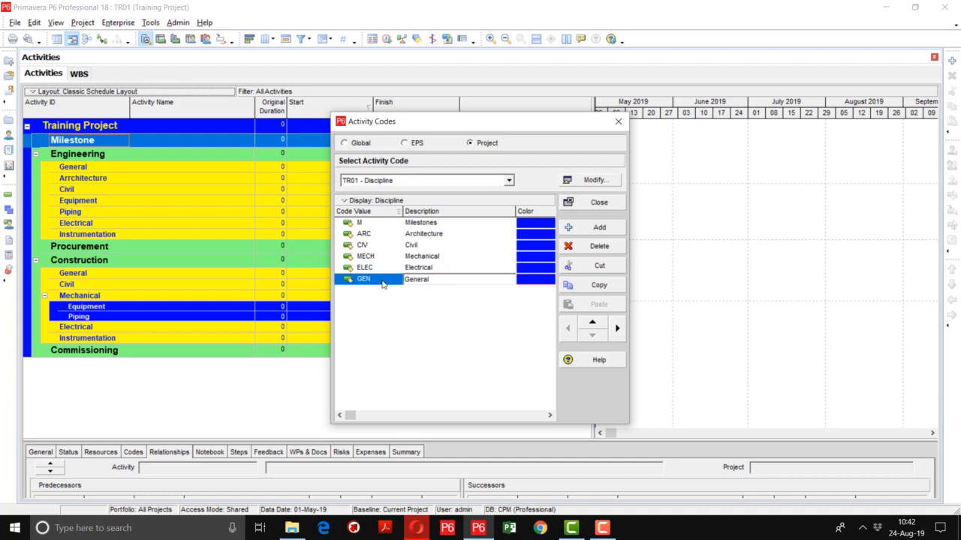
Switch to the project activity code TR01 - Zone and check its code definition
key(Return)
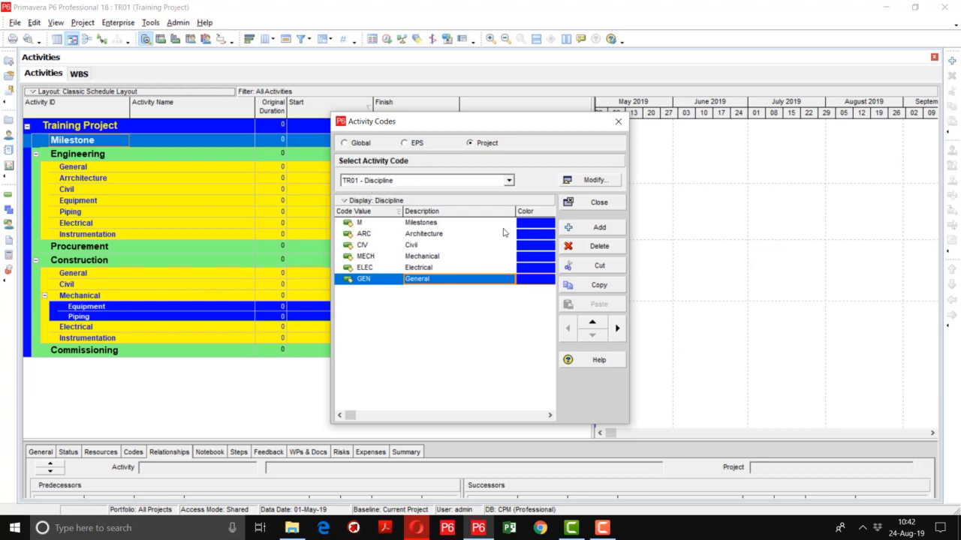
click(509, 180)
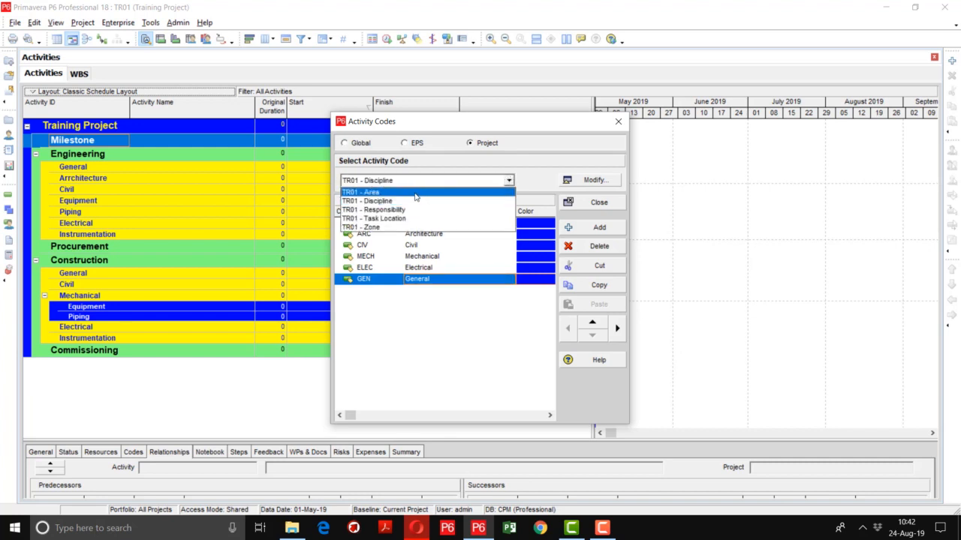
click(396, 228)
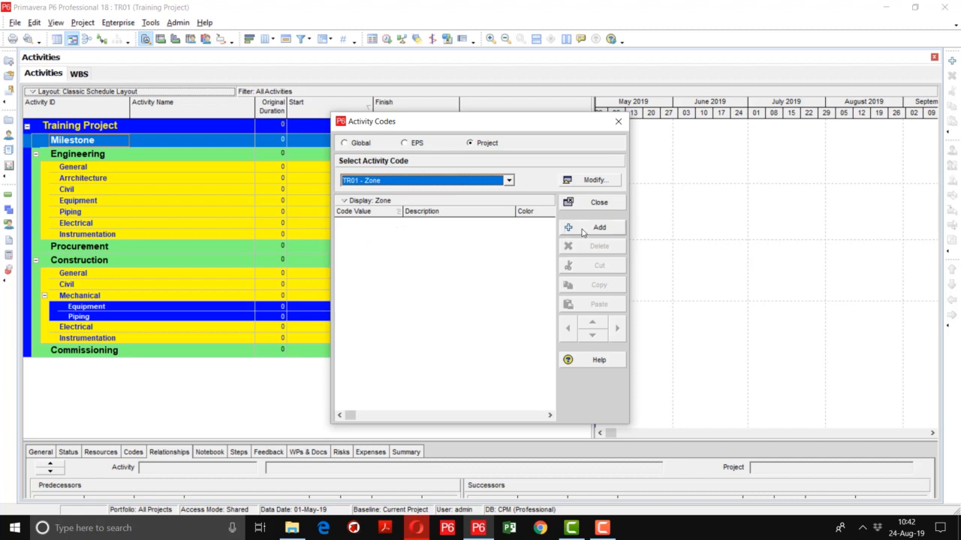
click(593, 180)
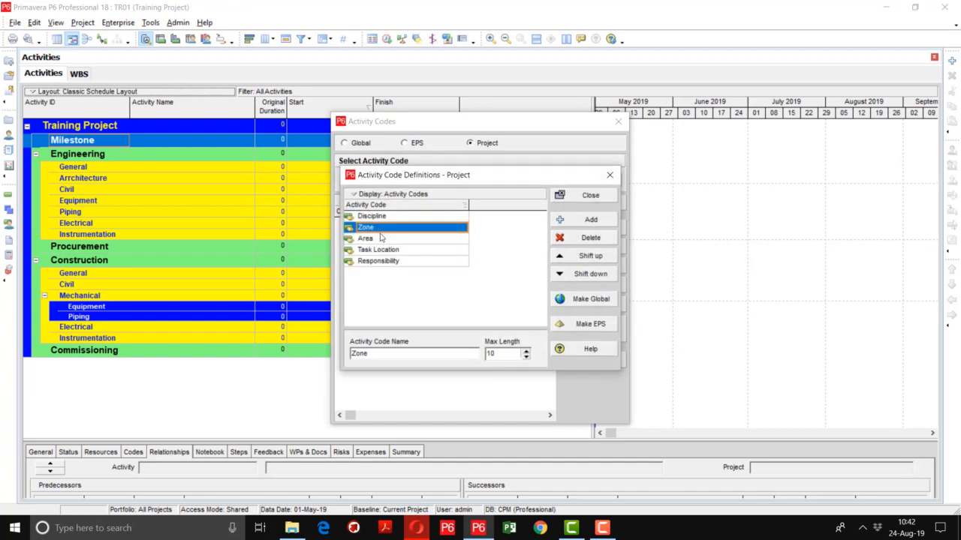
click(586, 196)
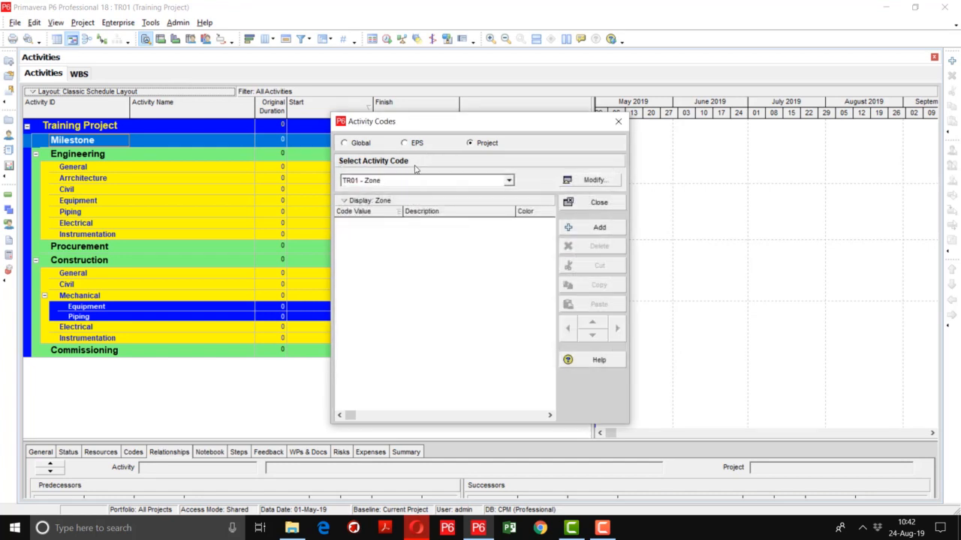
Add a Zone code value COM with the description Common Area
click(593, 228)
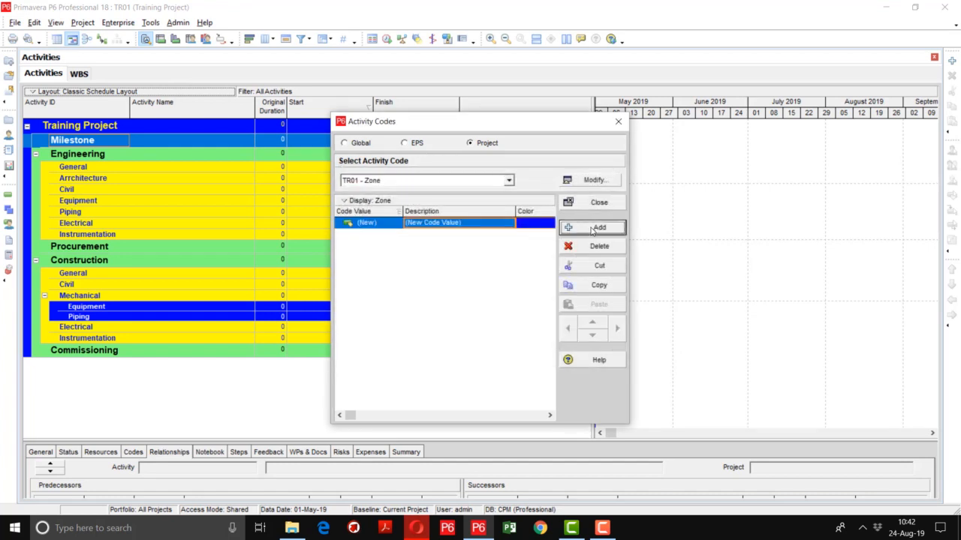
click(381, 225)
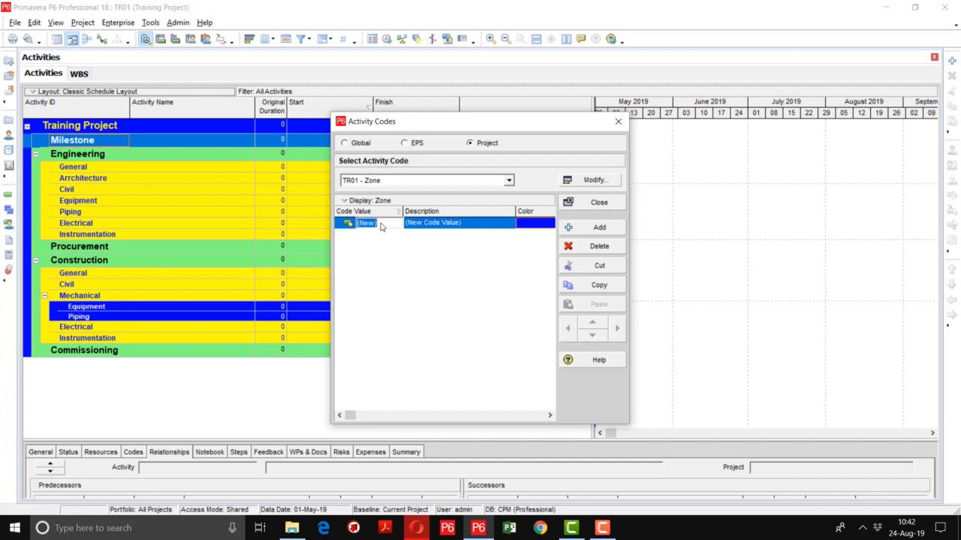
text(COM)
key(Tab)
text(Common Area)
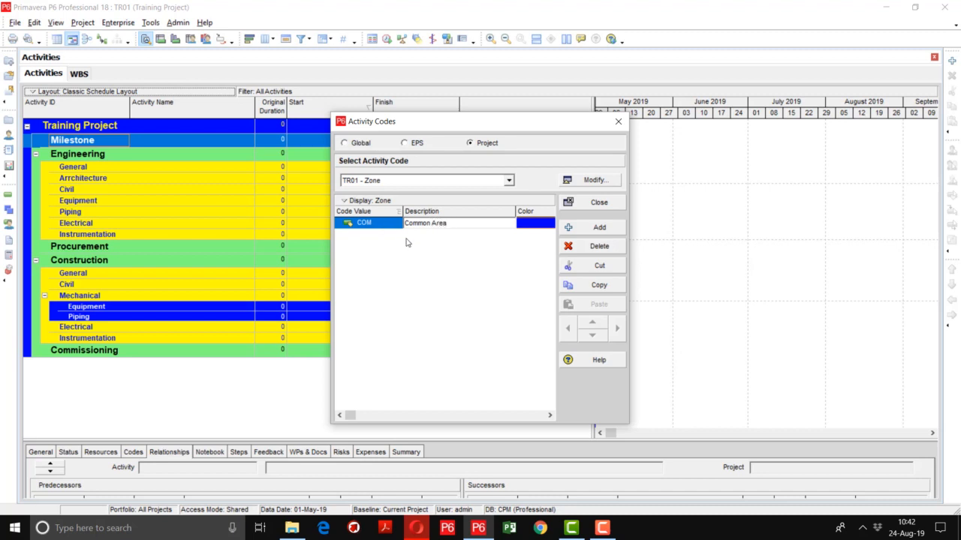
Add a Zone code value FGS with the description Finished Goods Area
click(561, 231)
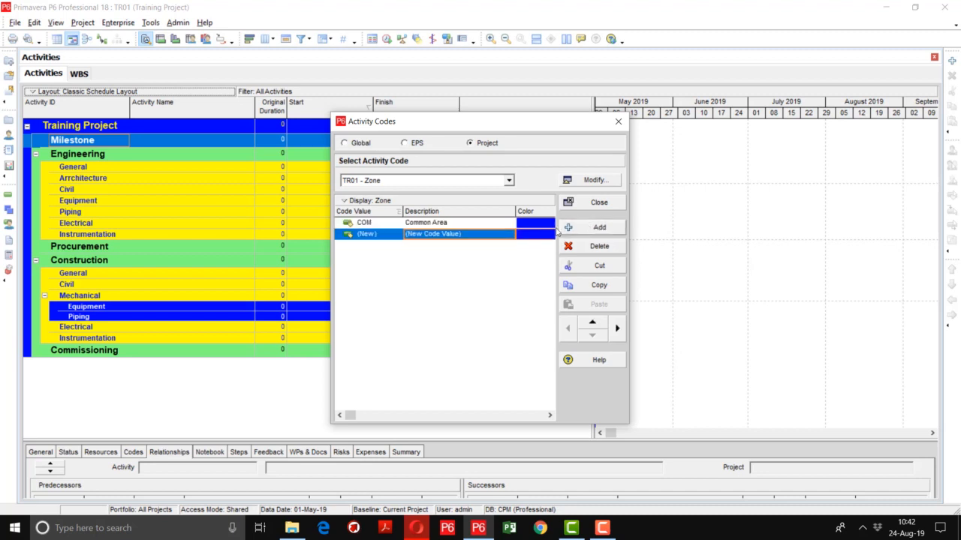
click(384, 235)
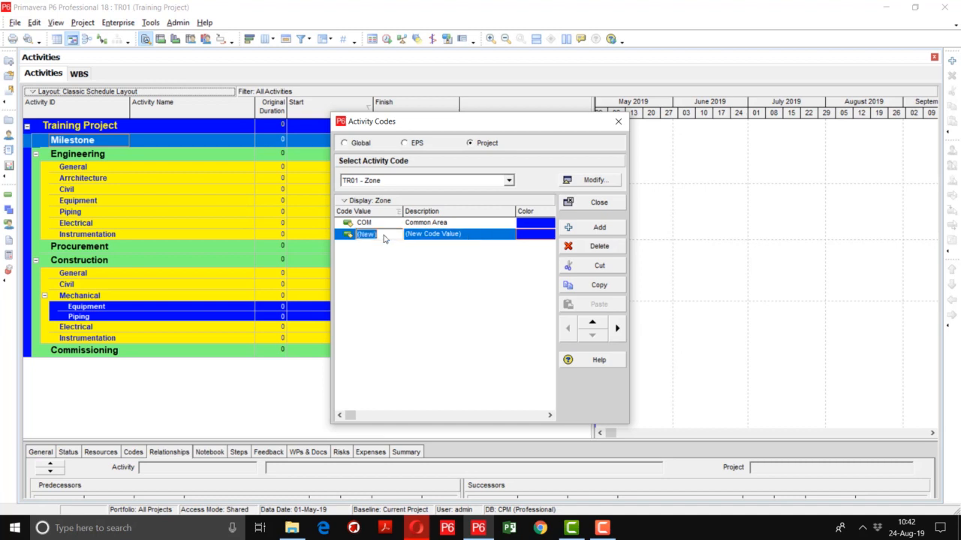
text(FGS)
key(Tab)
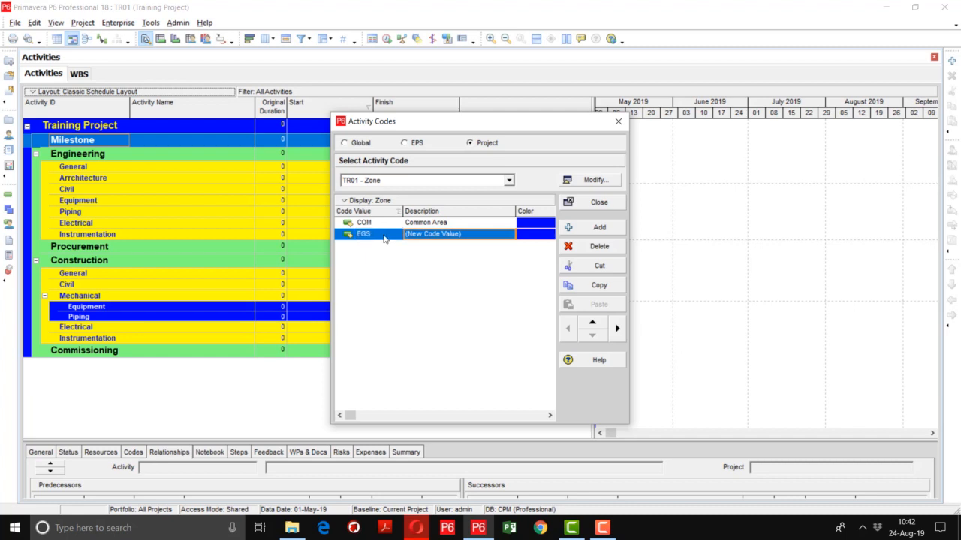
text(Fin)
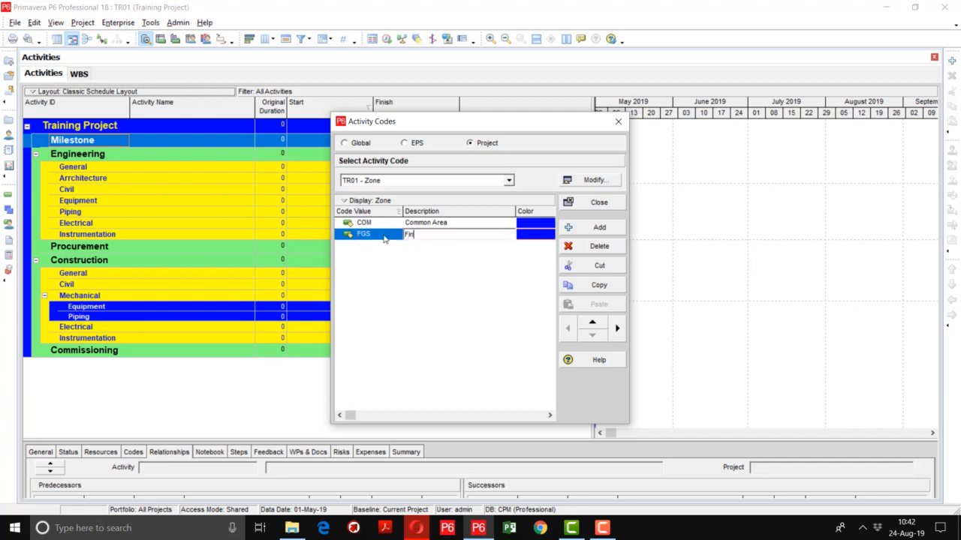
text(ished Goods Atea)
key(BackSpace)
key(BackSpace)
key(BackSpace)
text(rea)
Add a Zone code value MPH with the description Main Production Hall
click(599, 227)
click(388, 247)
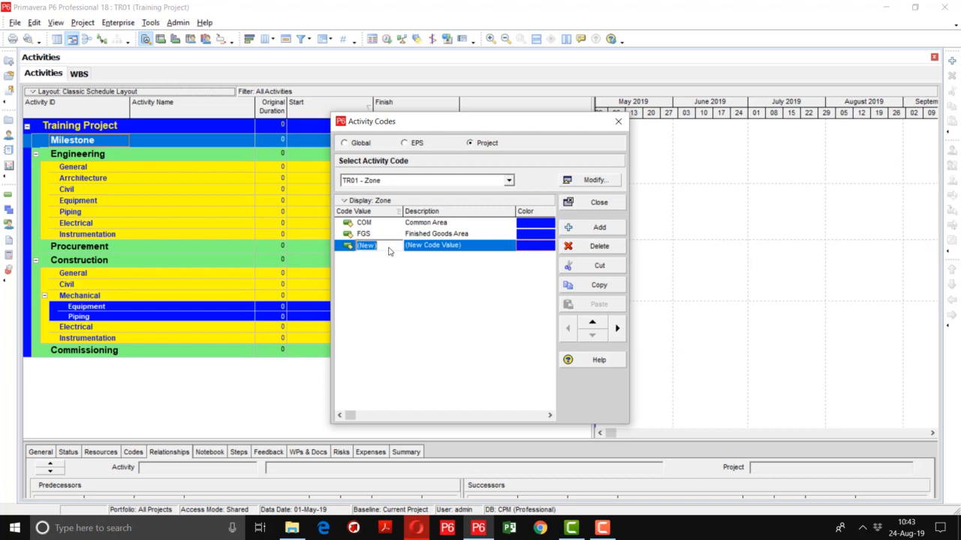
text(MPH)
key(Tab)
text(Mai)
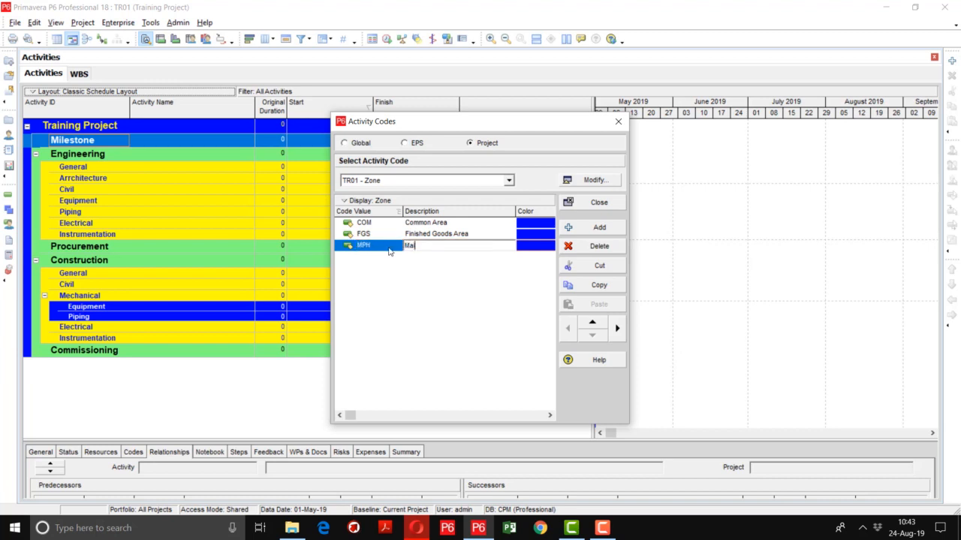
text(n Production Hall)
key(Return)
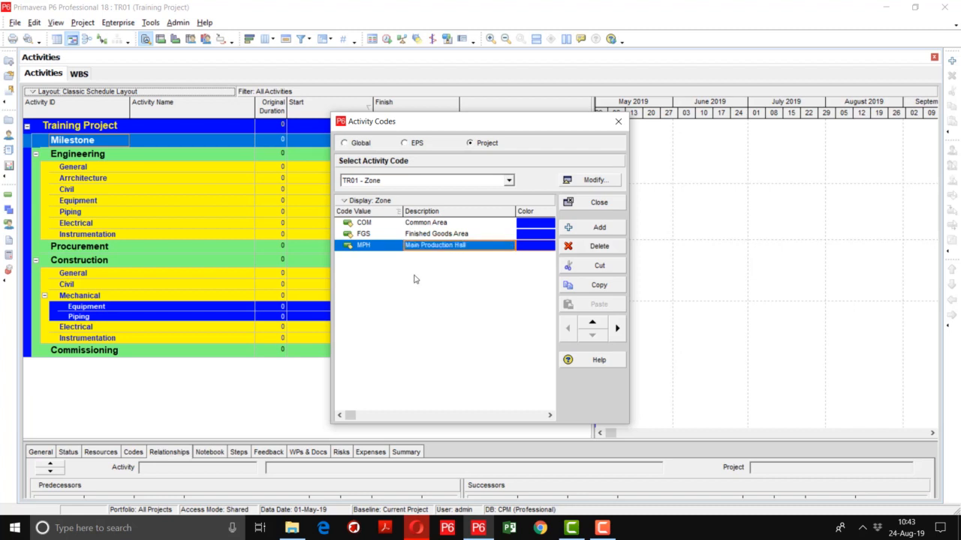
Add a Zone code value RMS with the description Raw Material Store
click(599, 226)
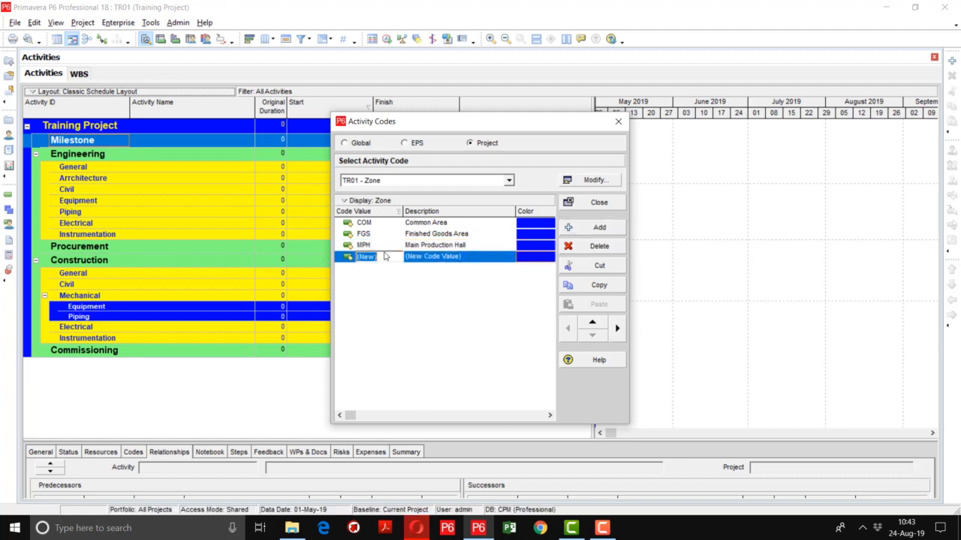
text(RMS)
key(Tab)
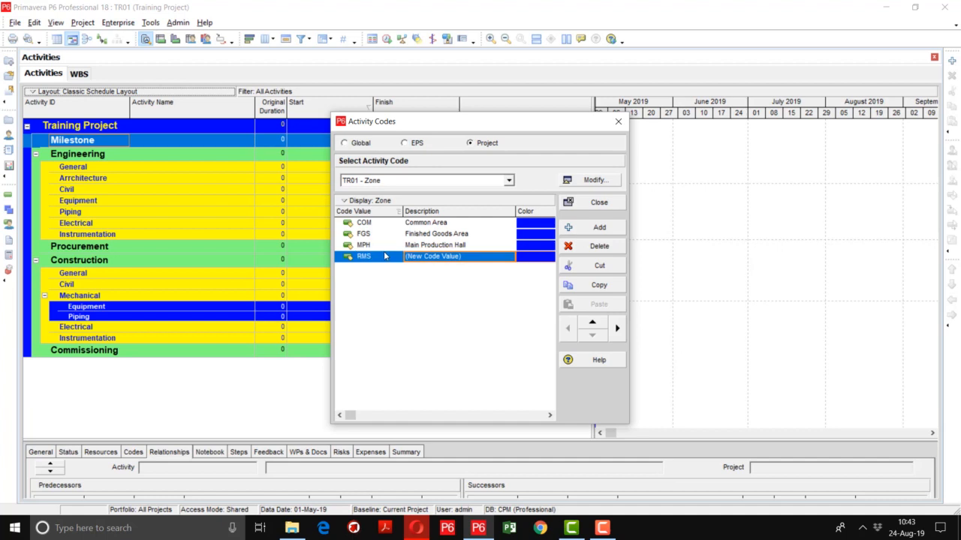
text(Raw Mater)
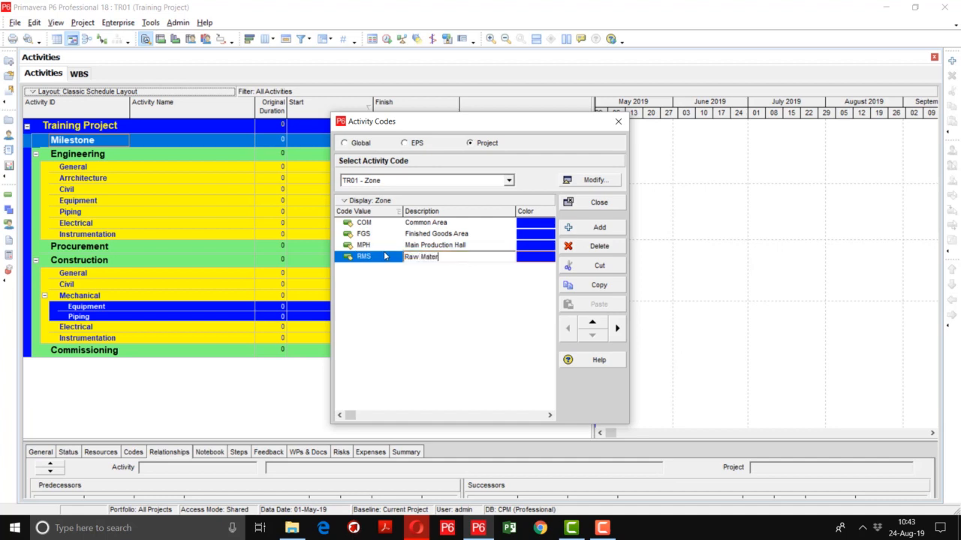
text(ial Store)
key(Return)
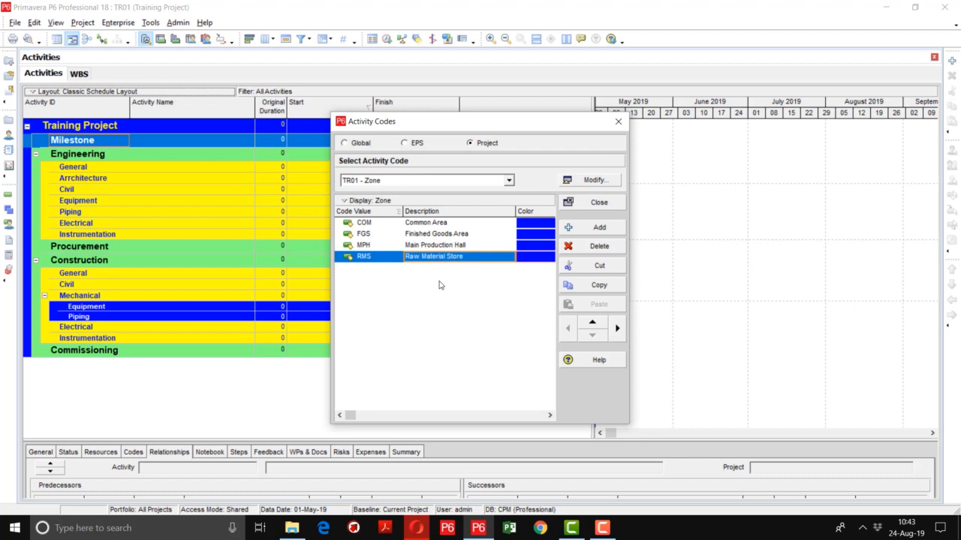
Add a Zone code value UB with the description Utility Building
click(613, 228)
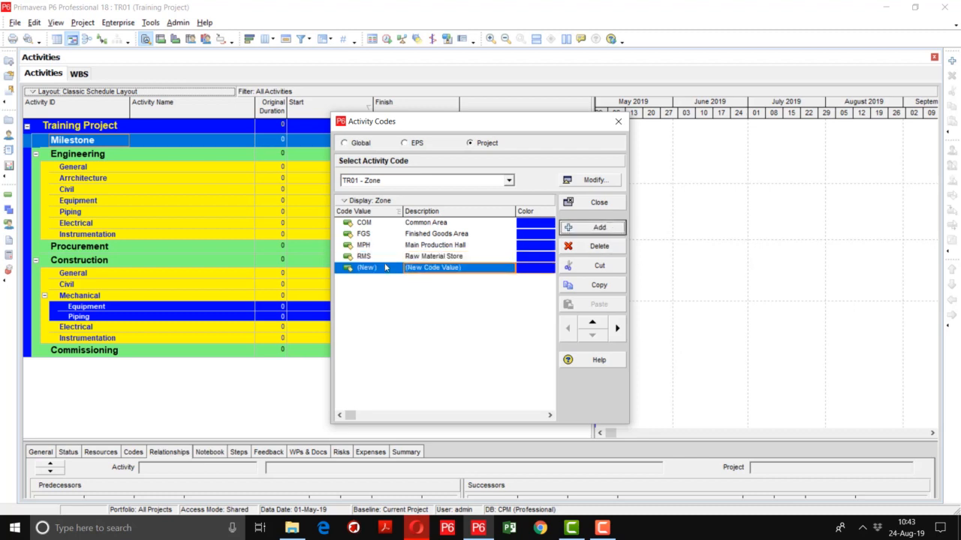
click(380, 269)
text(Ut)
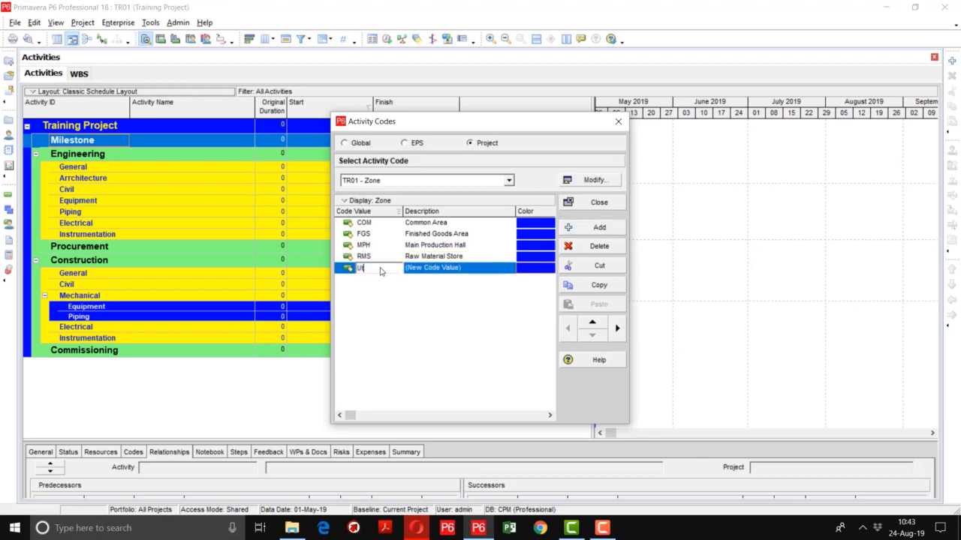
text(ility Bu)
key(BackSpace)
key(BackSpace)
key(BackSpace)
key(BackSpace)
key(BackSpace)
key(BackSpace)
key(BackSpace)
key(BackSpace)
text(B)
key(Tab)
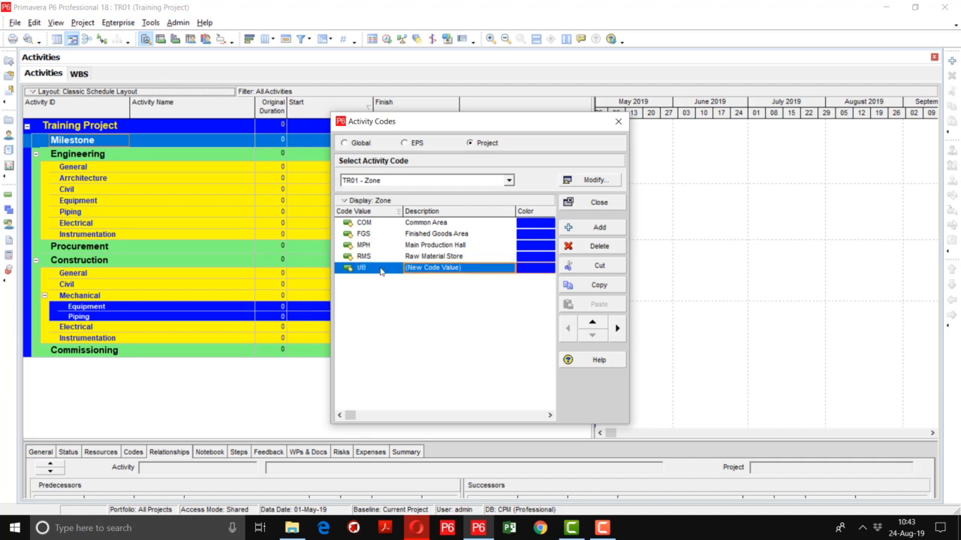
text(Utility)
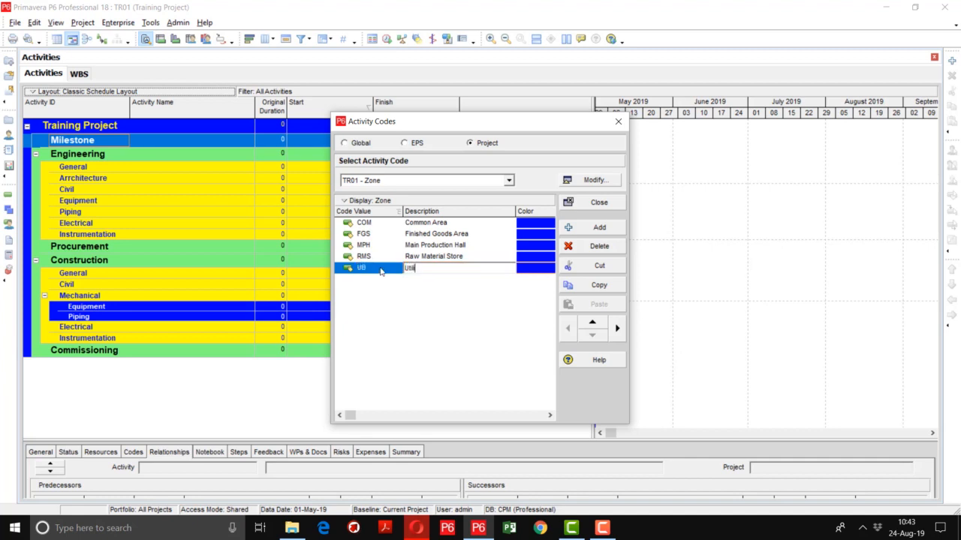
text( Building)
key(Return)
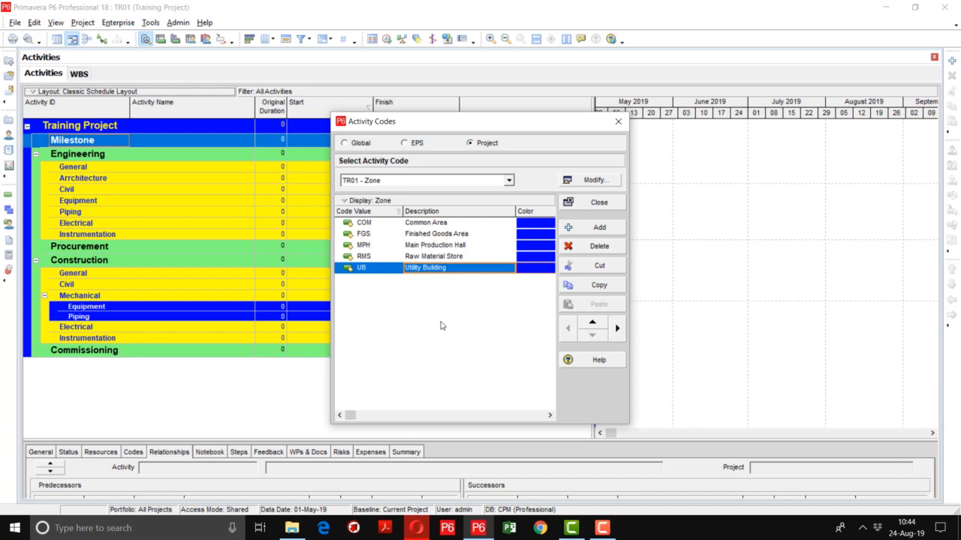
Switch to the TR01 - Responsibility code and add a code value AA with the responsible person's full name as description
click(511, 181)
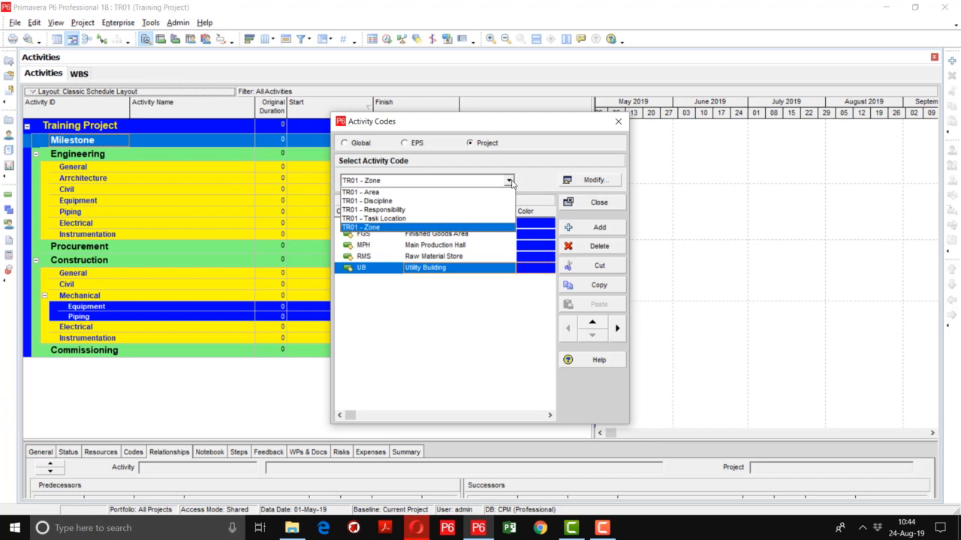
click(433, 210)
click(581, 228)
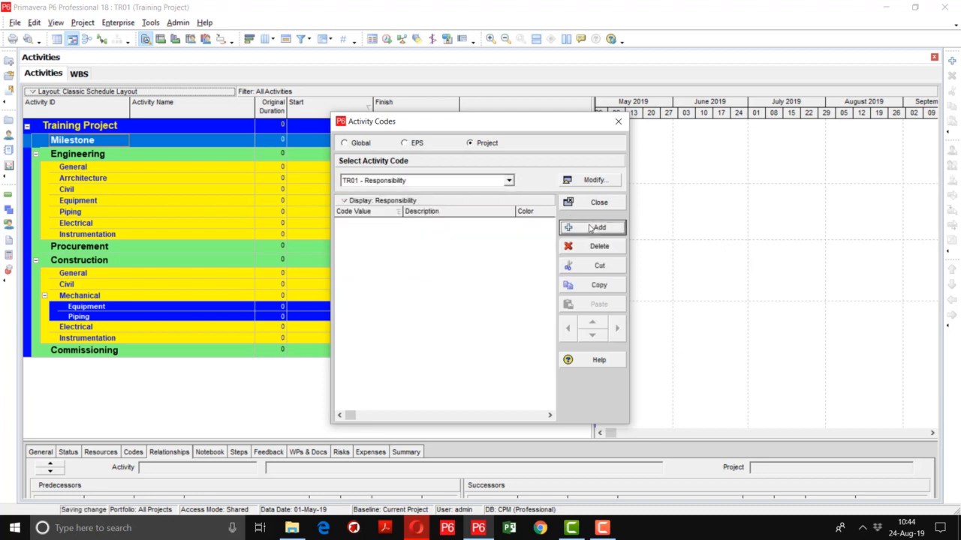
click(383, 225)
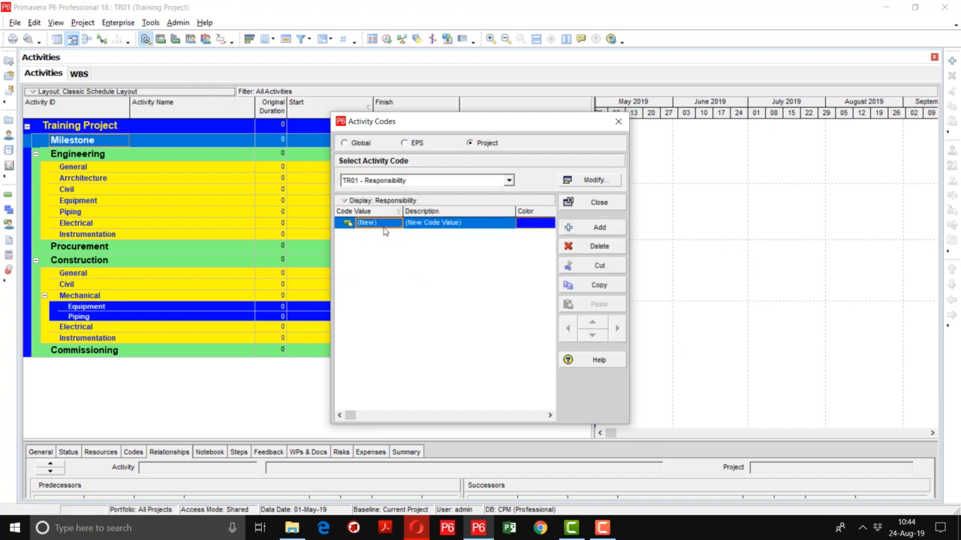
text(AA)
key(Tab)
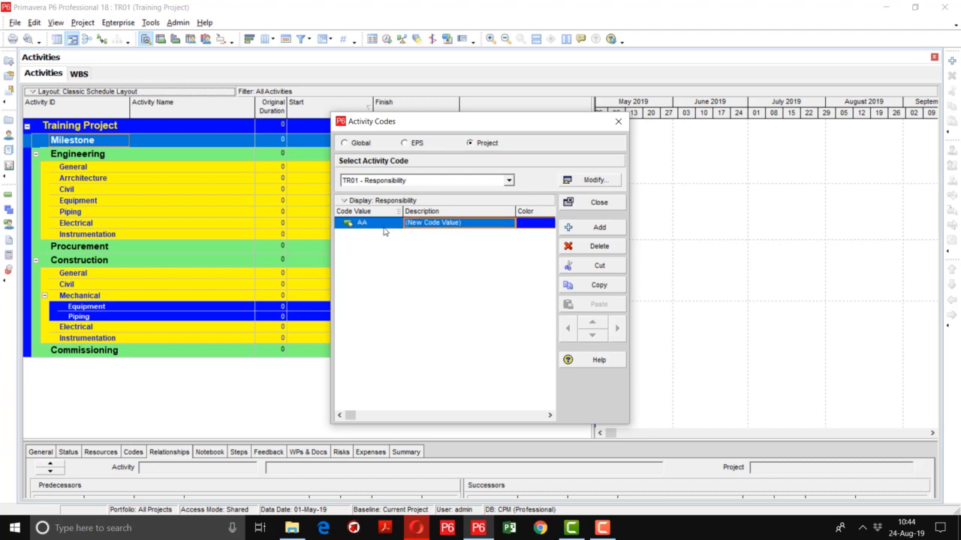
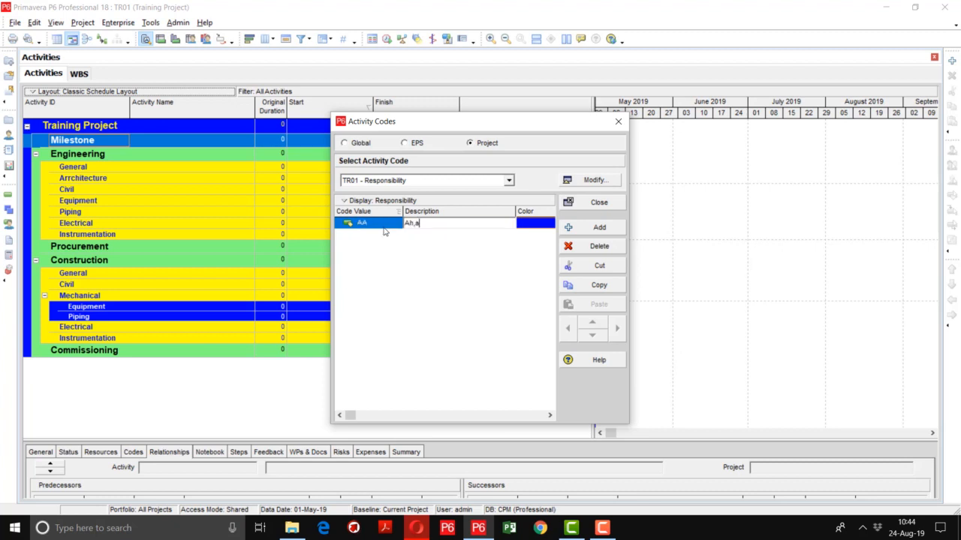
key(Return)
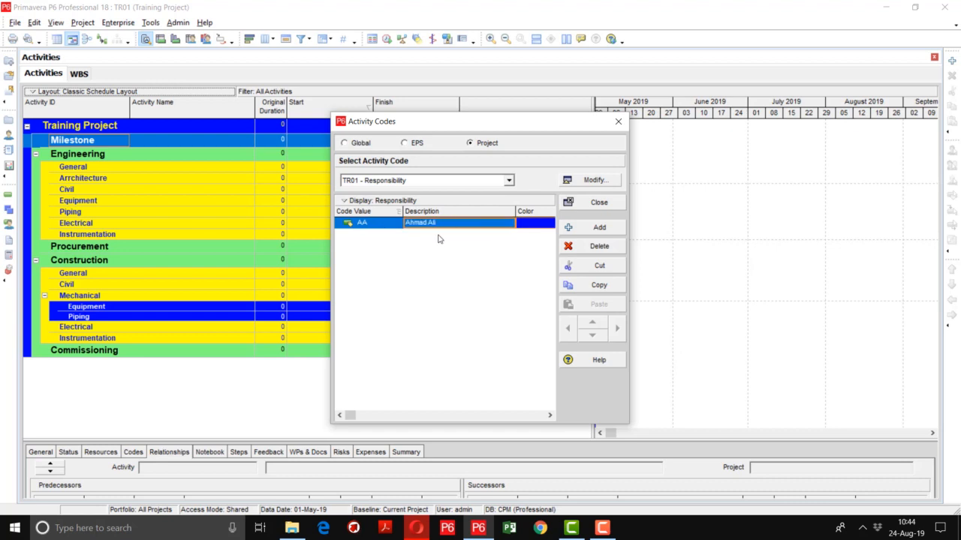
Add a Responsibility code value ZA with the second responsible person's full name as description
click(580, 228)
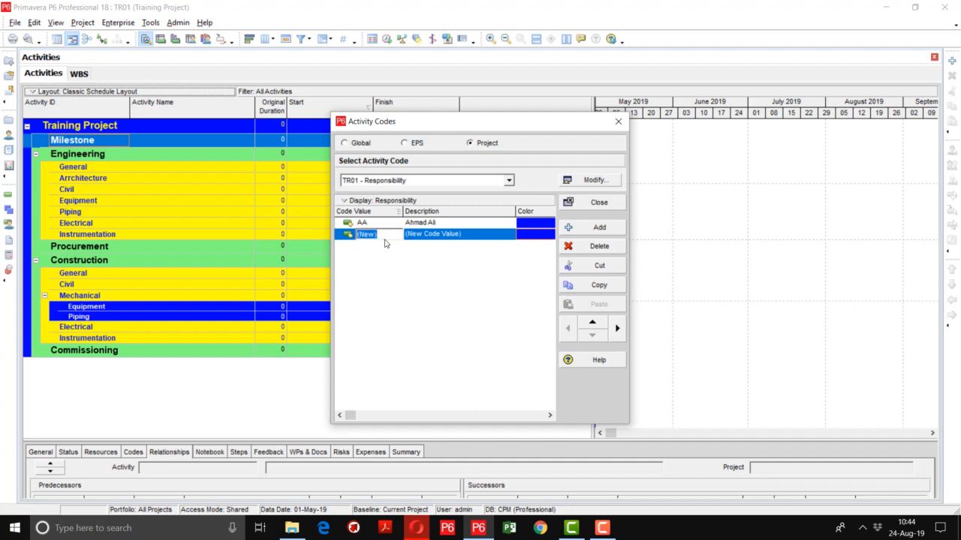
text(Za)
key(BackSpace)
text(A)
key(Tab)
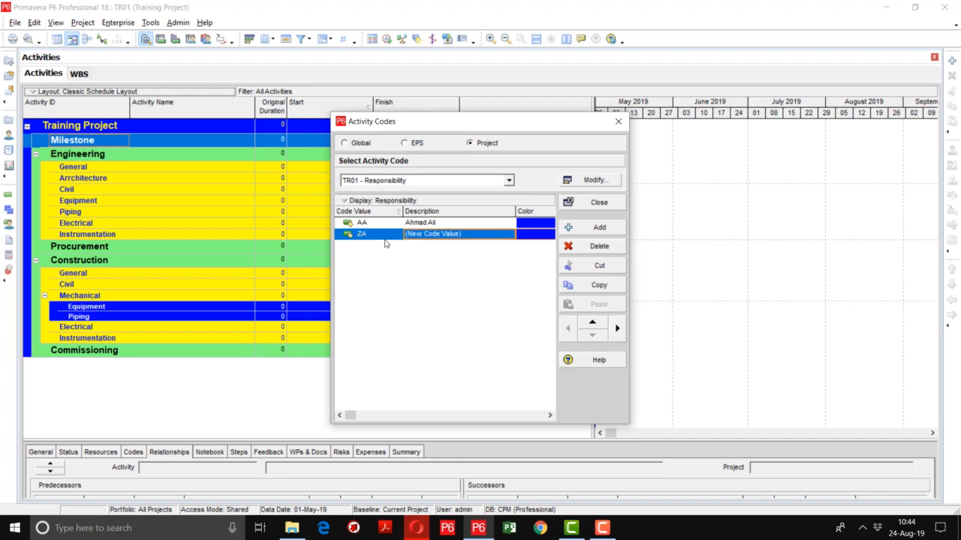
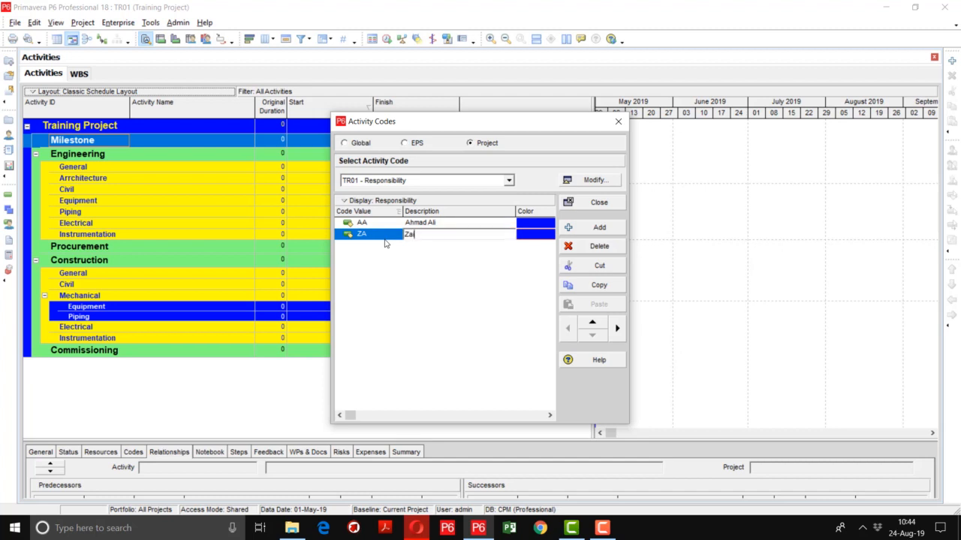
Add a Responsibility code value SA with the third responsible person's full name as description
click(600, 228)
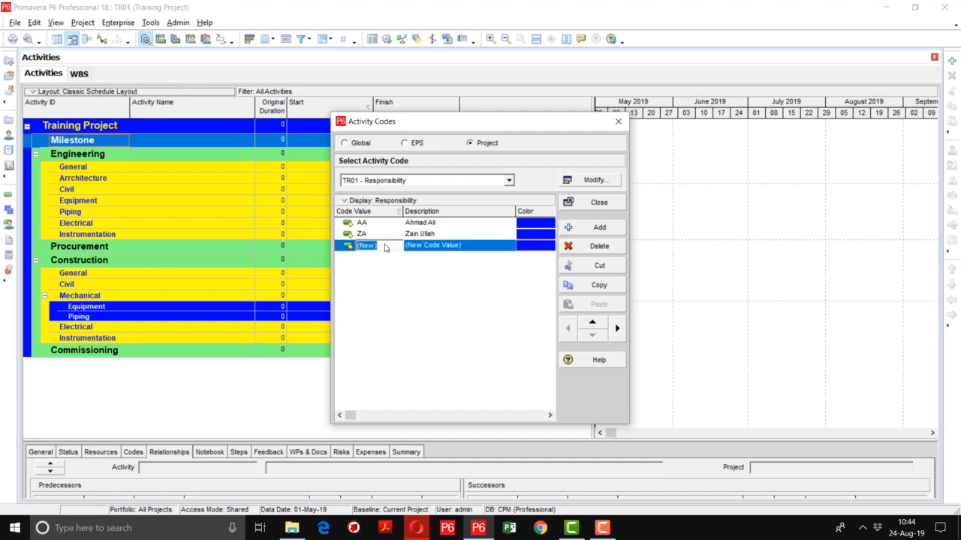
text(SA)
key(Tab)
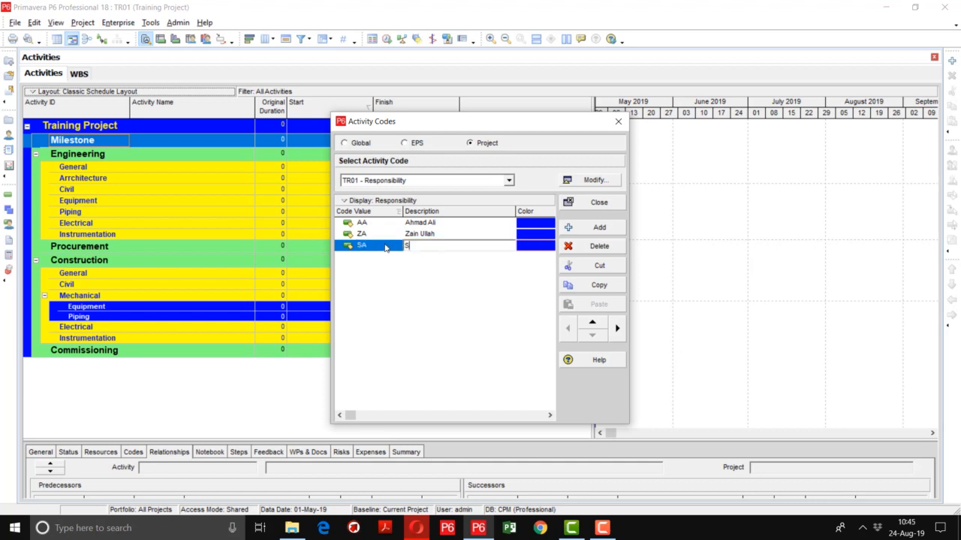
Add a Responsibility code value UZ with the fourth responsible person's full name as description
click(600, 230)
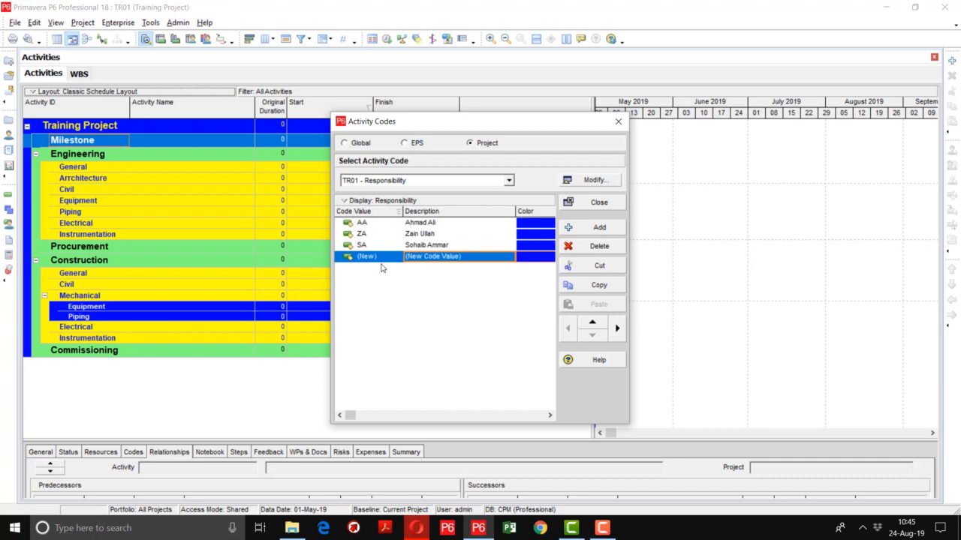
click(382, 263)
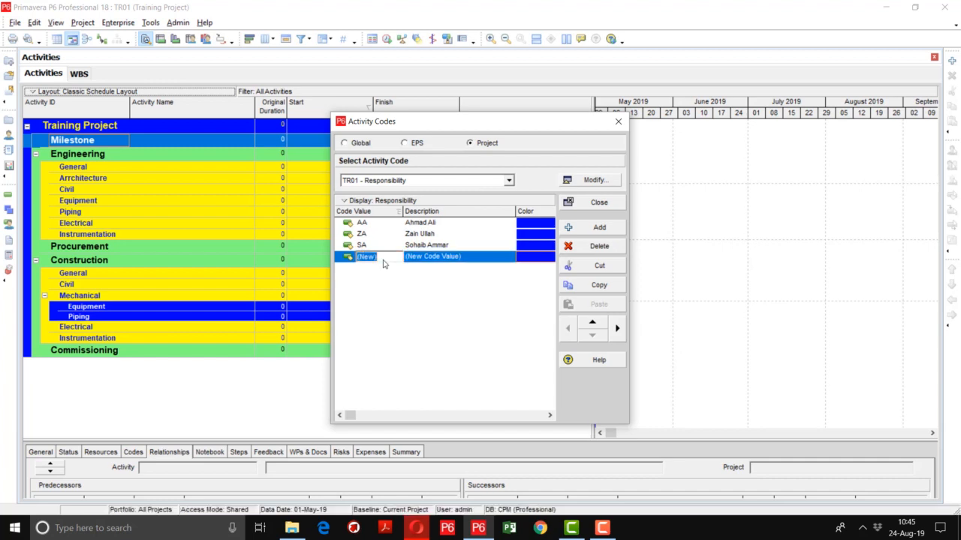
text(UZ)
key(Tab)
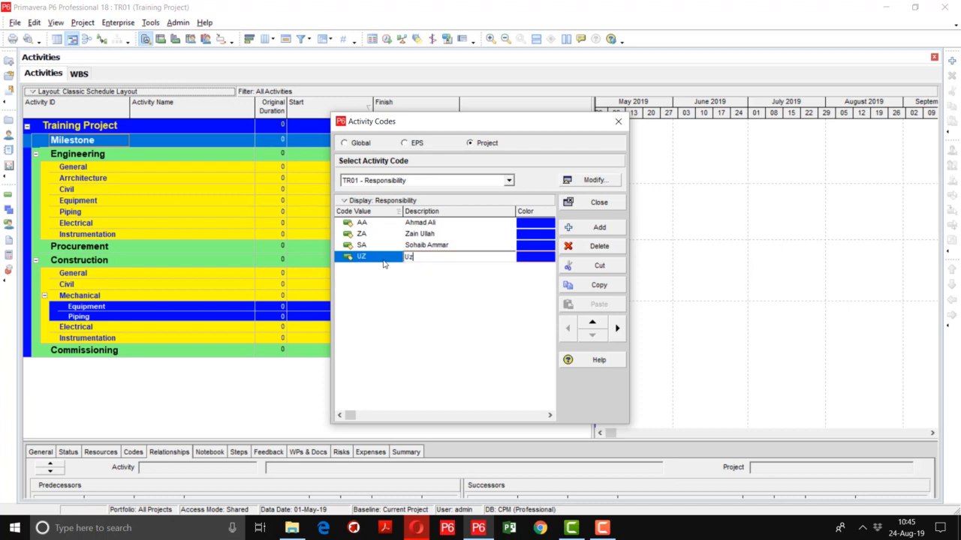
click(461, 285)
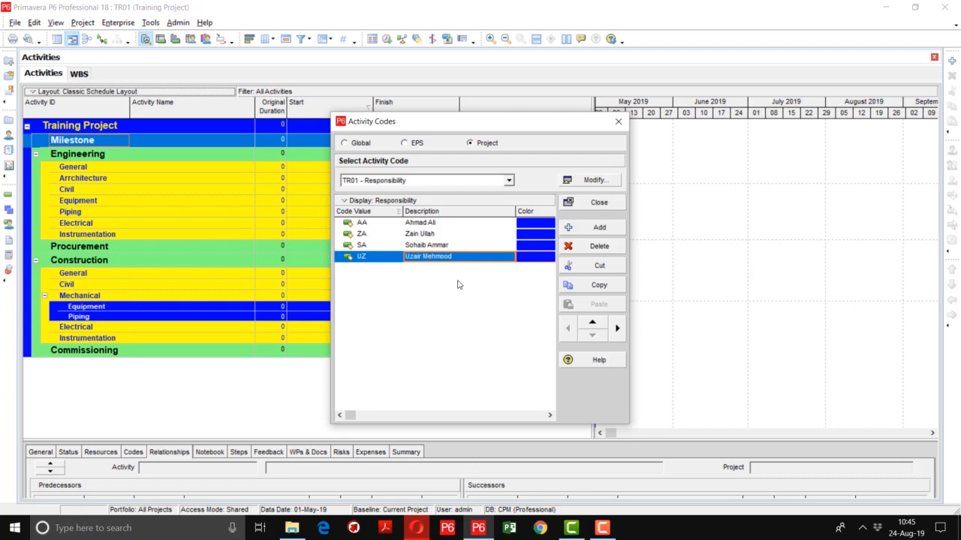
Add a Responsibility code value IB with the fifth responsible person's full name as description
click(595, 229)
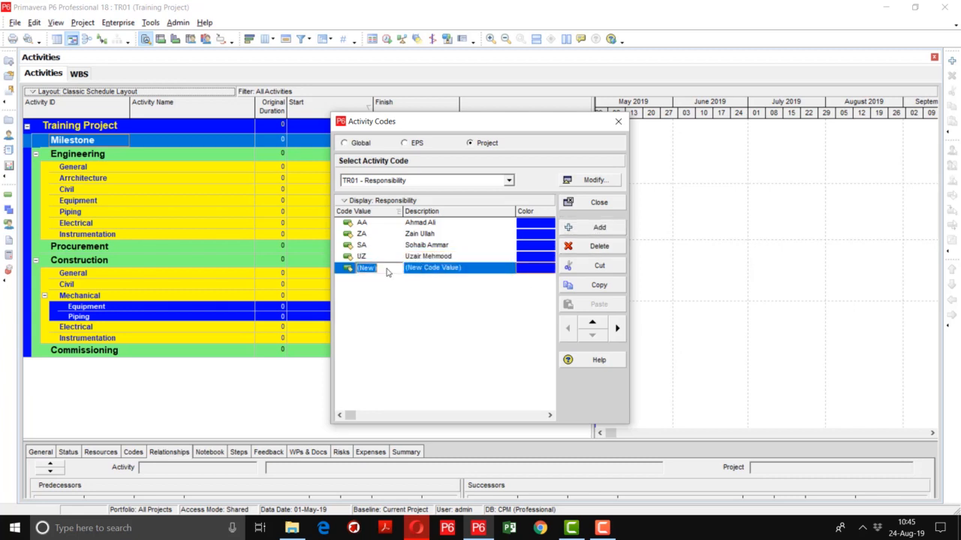
text(IB)
key(Tab)
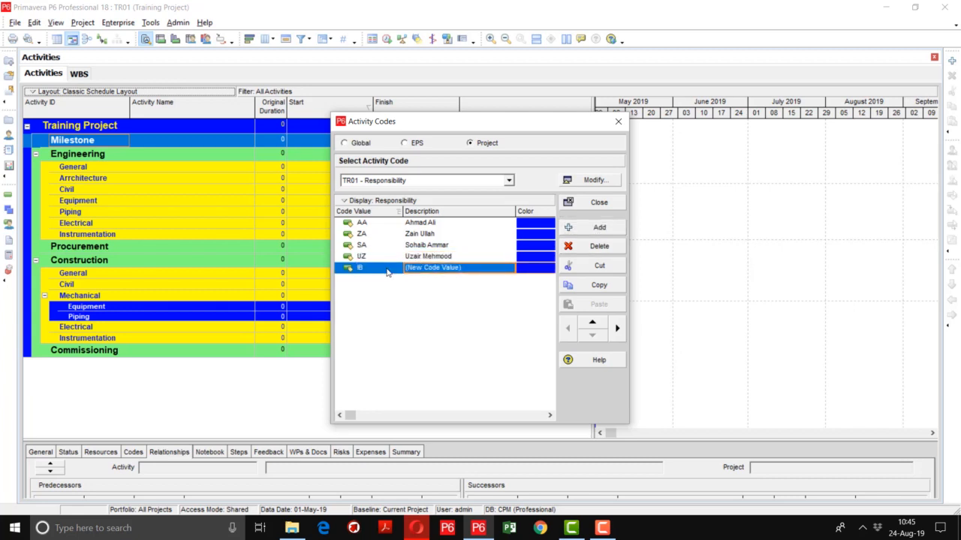
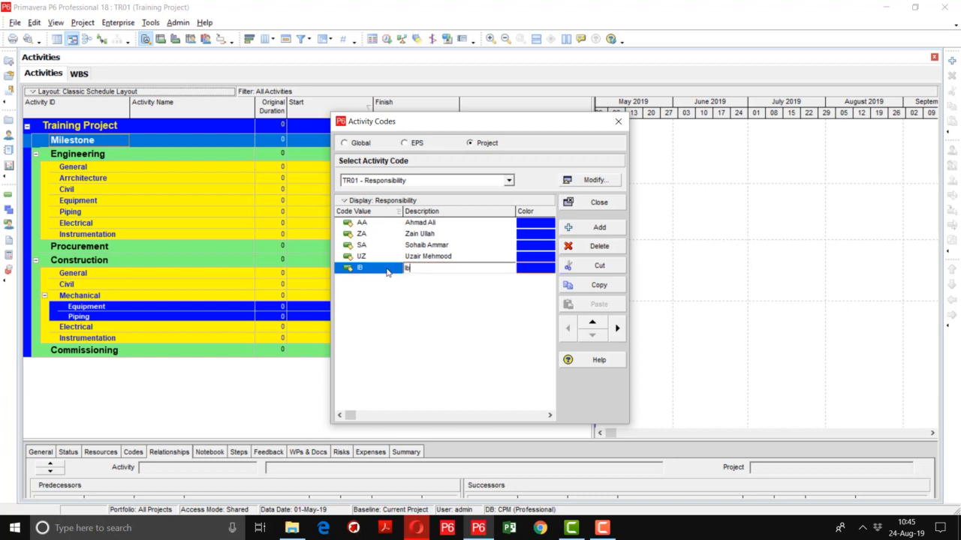
click(460, 308)
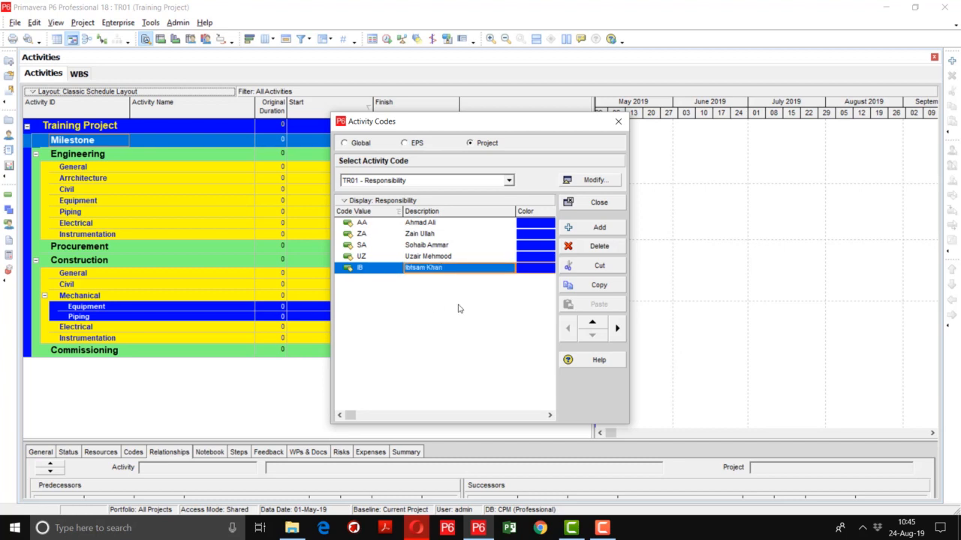
Switch to the TR01 - Task Location code and add a code value LHR with the description Lahore
click(491, 181)
click(411, 218)
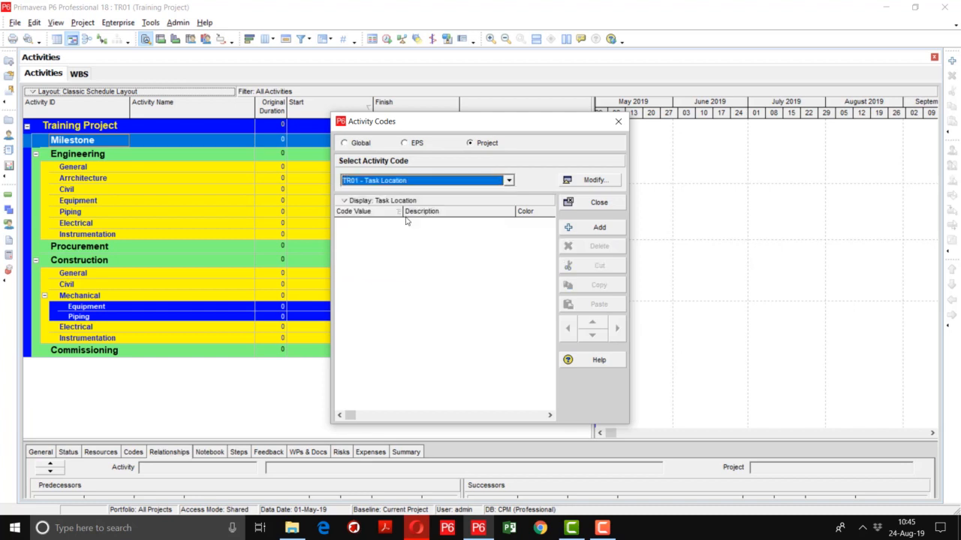
click(584, 228)
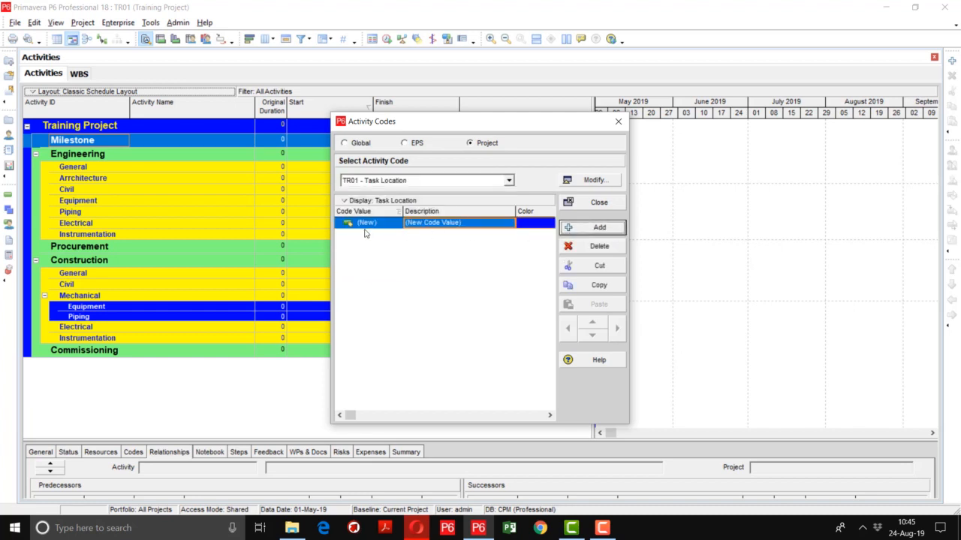
click(378, 223)
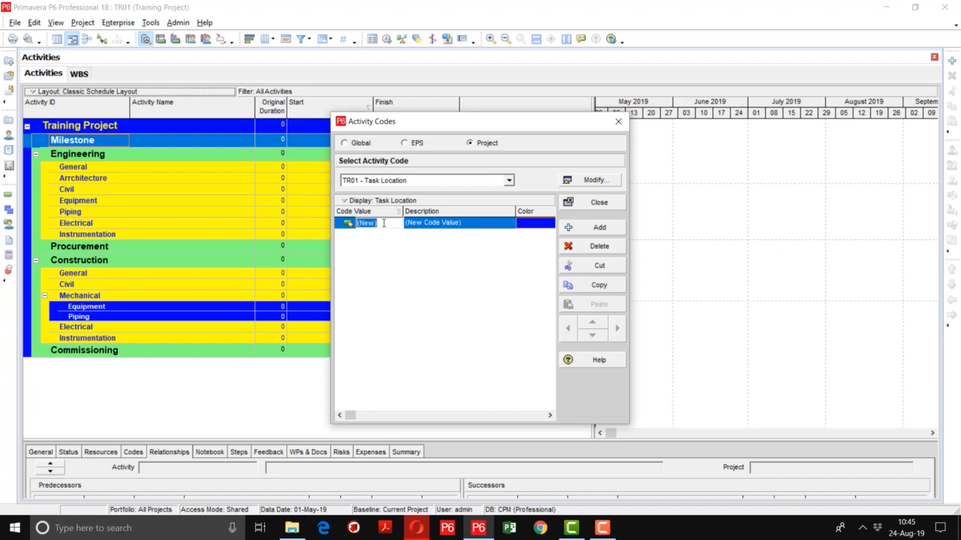
text(LHR)
key(Tab)
text(Lahore)
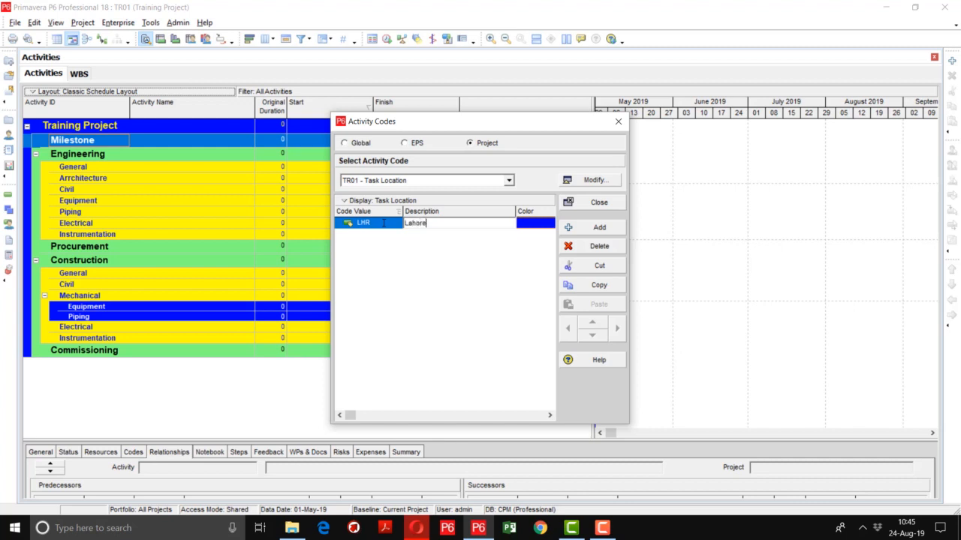
key(Return)
Add a Task Location code value ISB with the description Islamabad
click(596, 228)
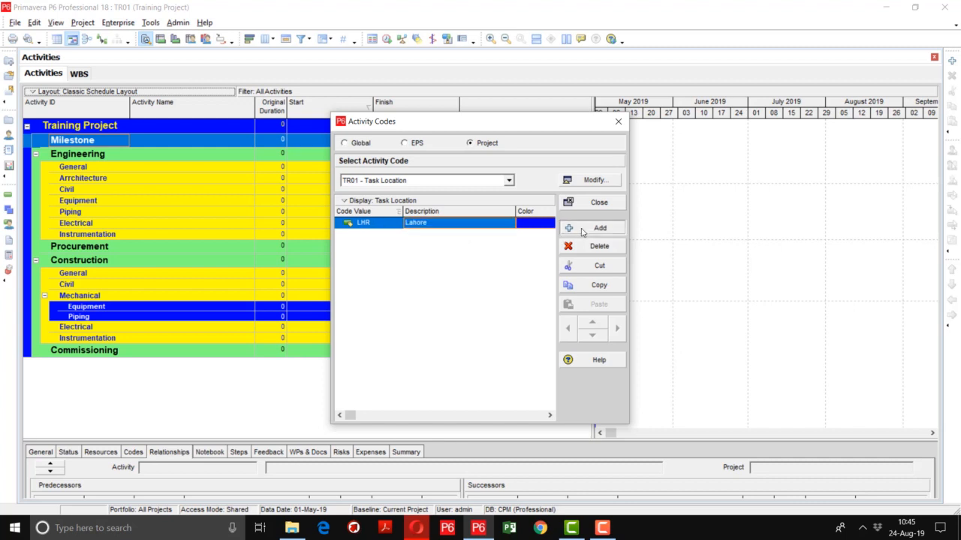
click(383, 241)
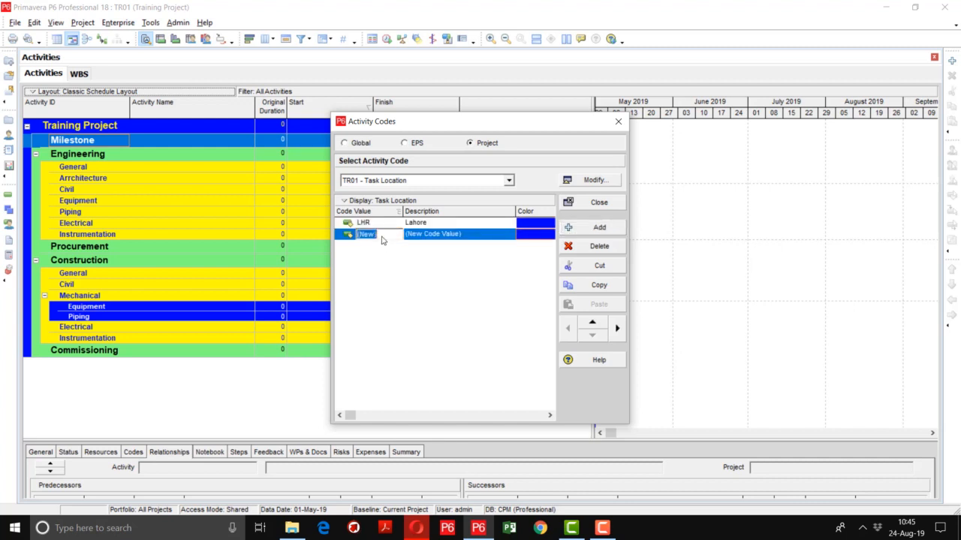
key(BackSpace)
text(ISB)
key(Tab)
key(BackSpace)
text(Isla)
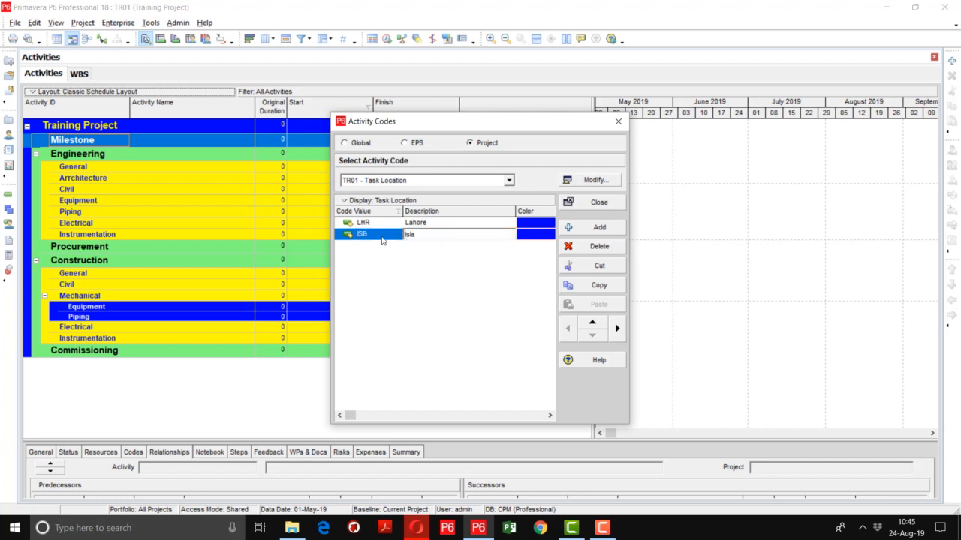
text(mabad)
Add a Task Location code value KAR with the description Karachi
click(599, 227)
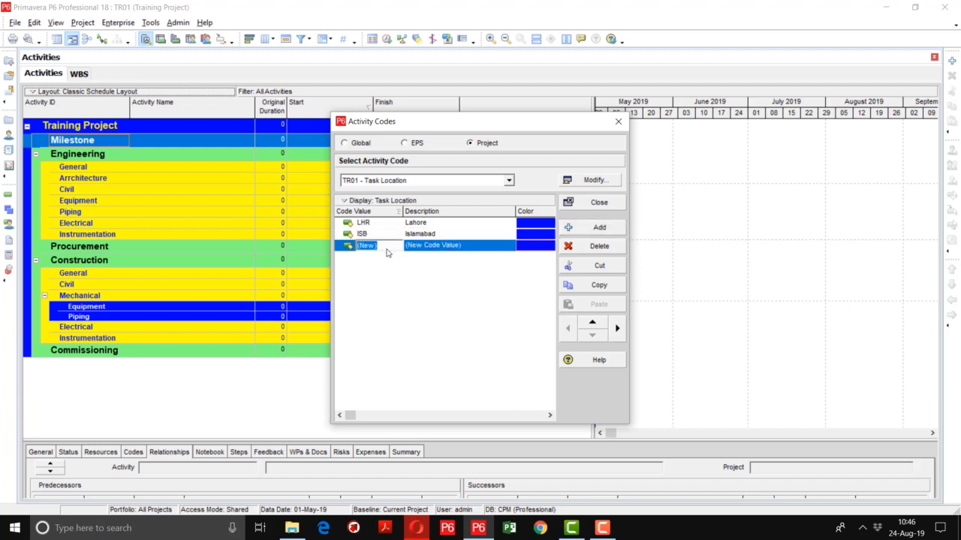
text(KAR)
key(Tab)
text(Karachi)
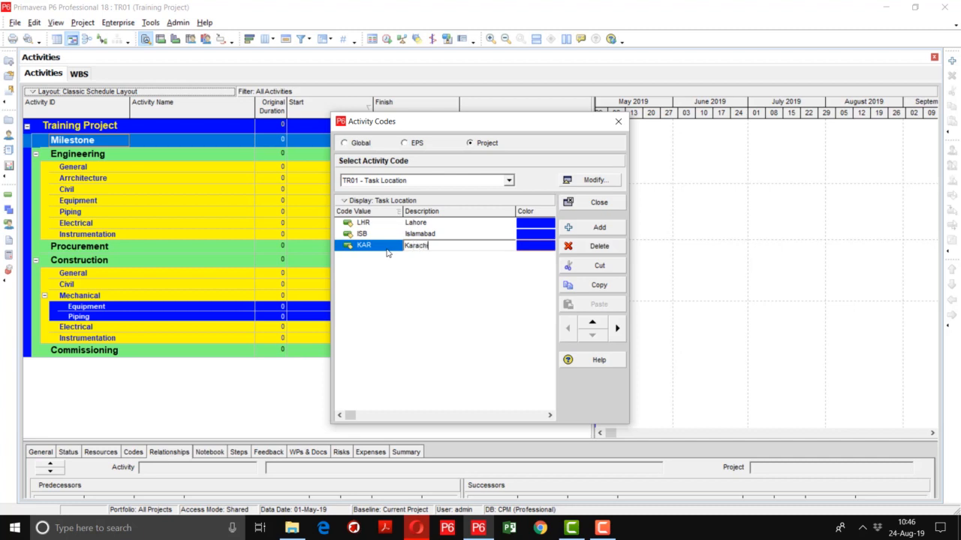
click(464, 285)
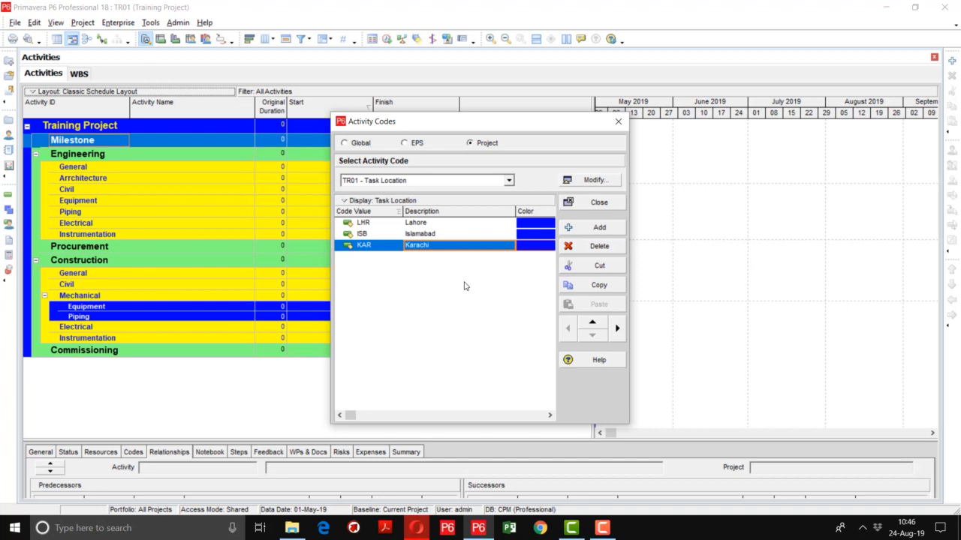
Review the code values entered for the Discipline, Responsibility and Task Location codes of TR01
click(485, 181)
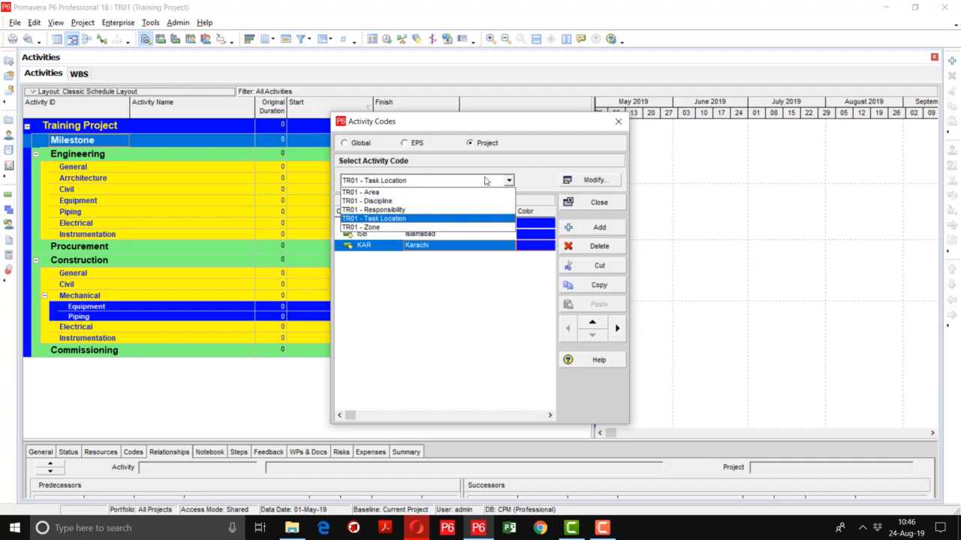
click(440, 201)
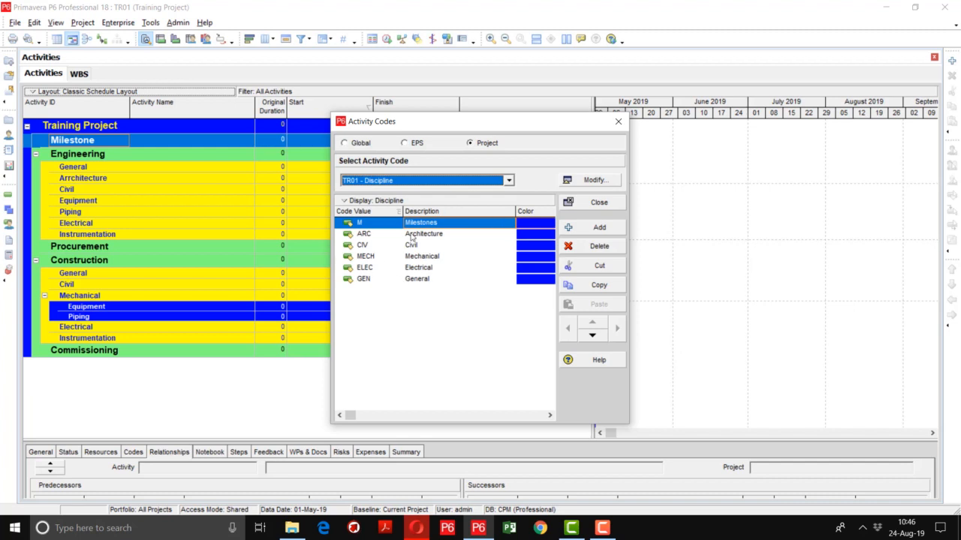
click(419, 183)
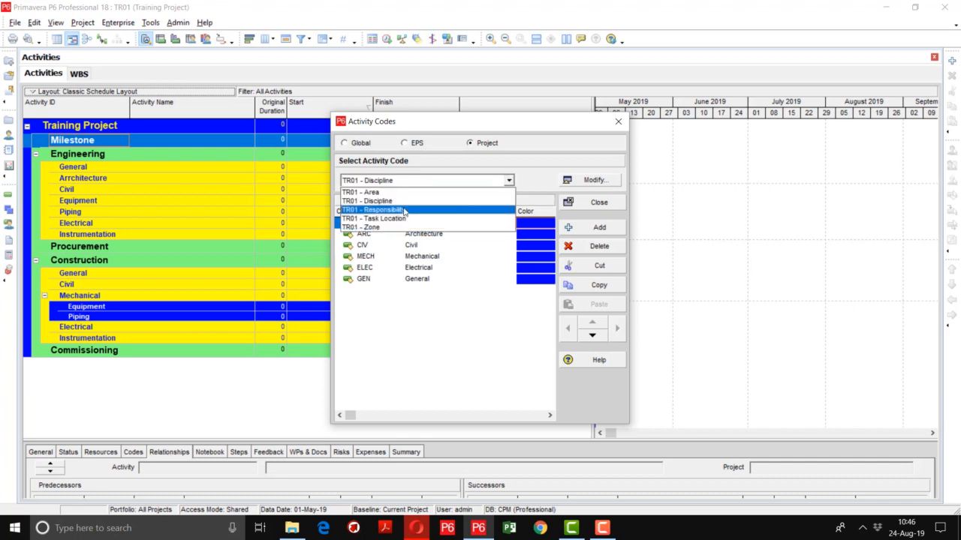
click(404, 211)
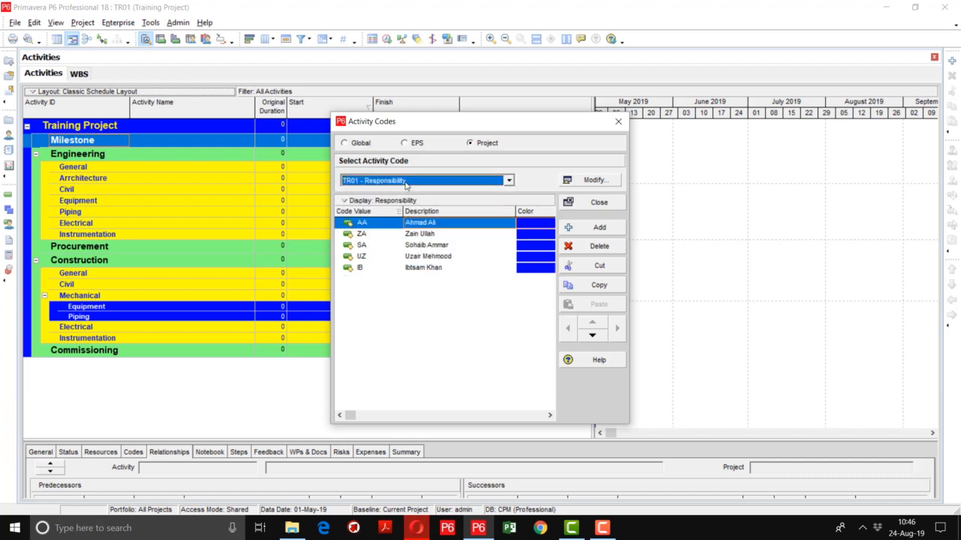
click(405, 183)
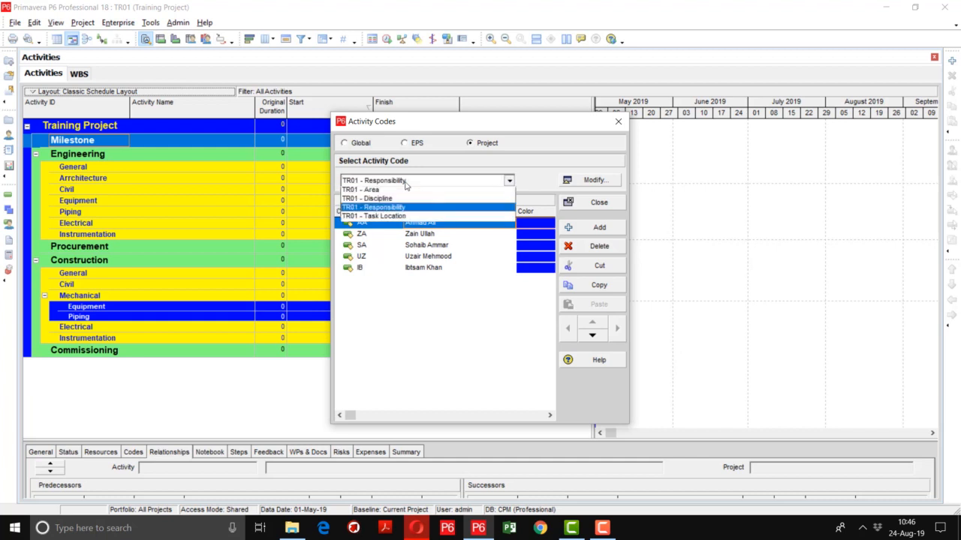
click(399, 221)
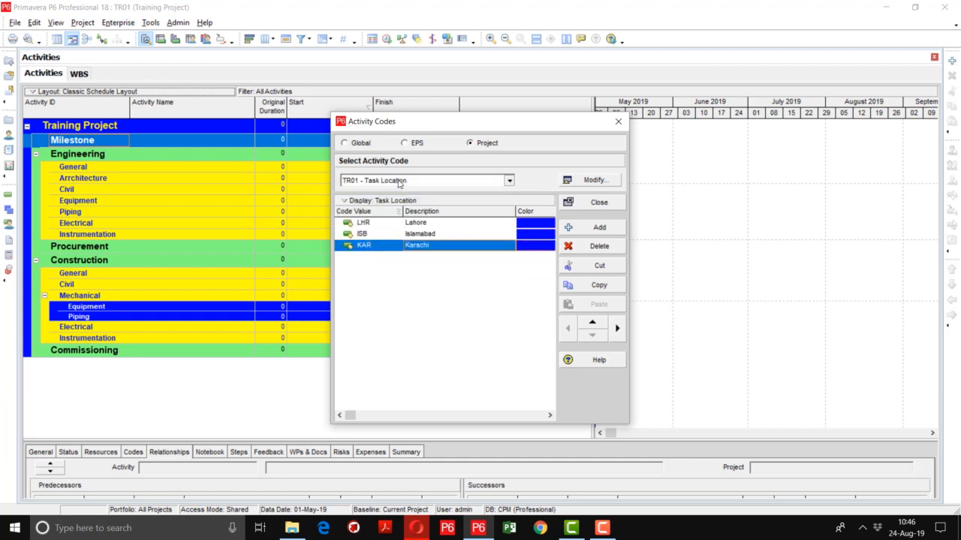
Switch to the TR01 - Zone code, narrow the Description column and set the COM Common Area value's color to teal
click(399, 183)
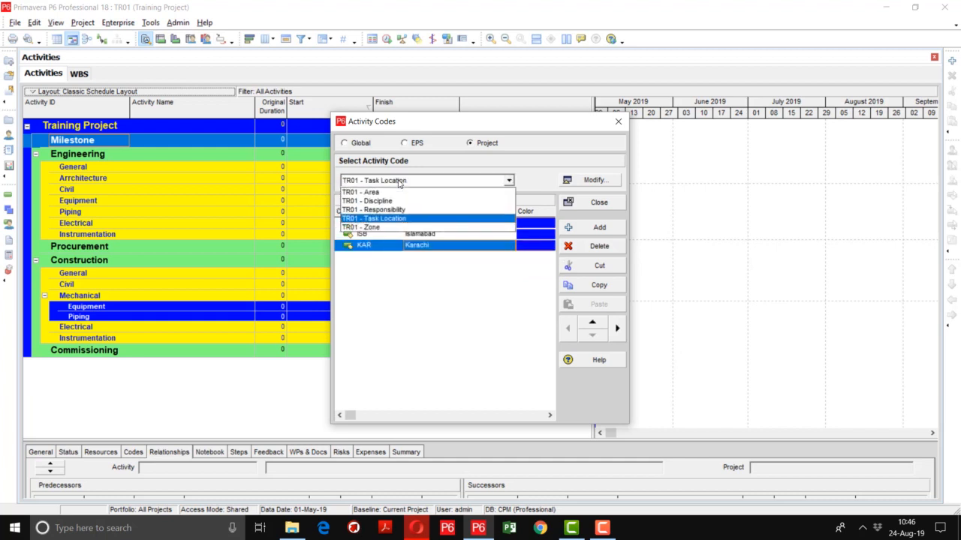
click(381, 227)
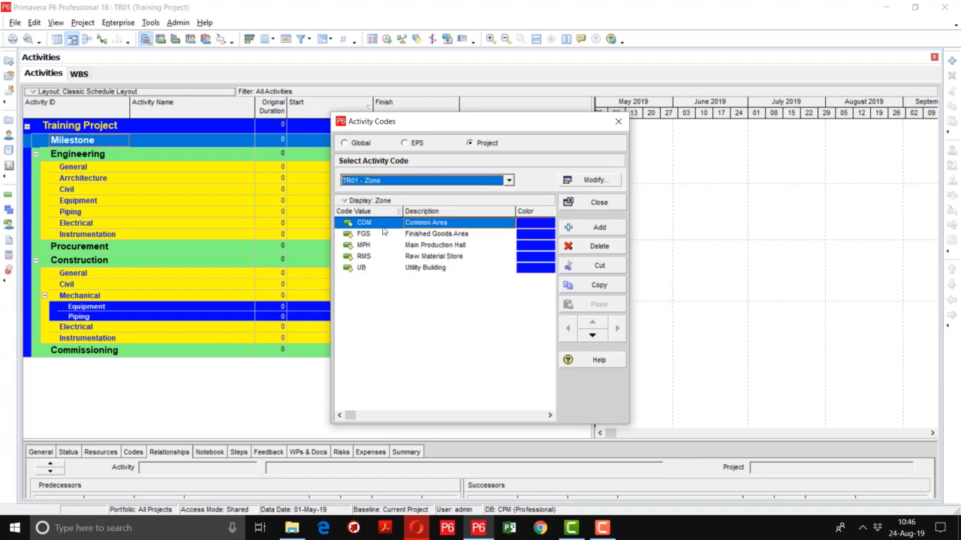
drag(515, 213, 481, 220)
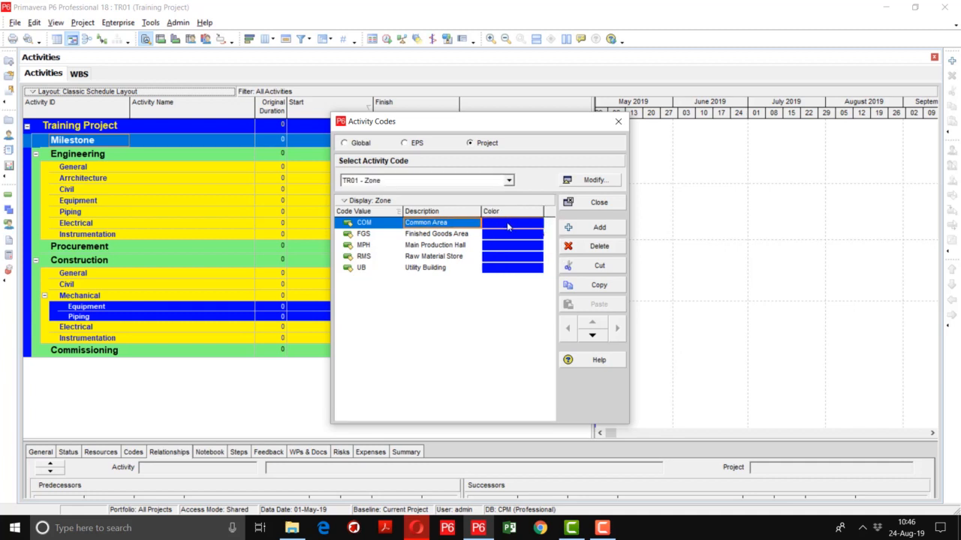
double_click(507, 222)
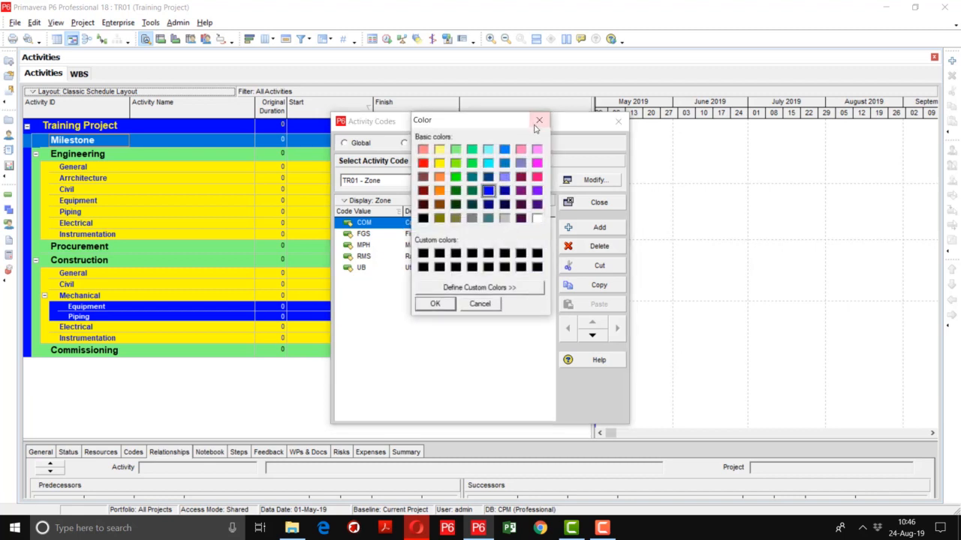
click(540, 122)
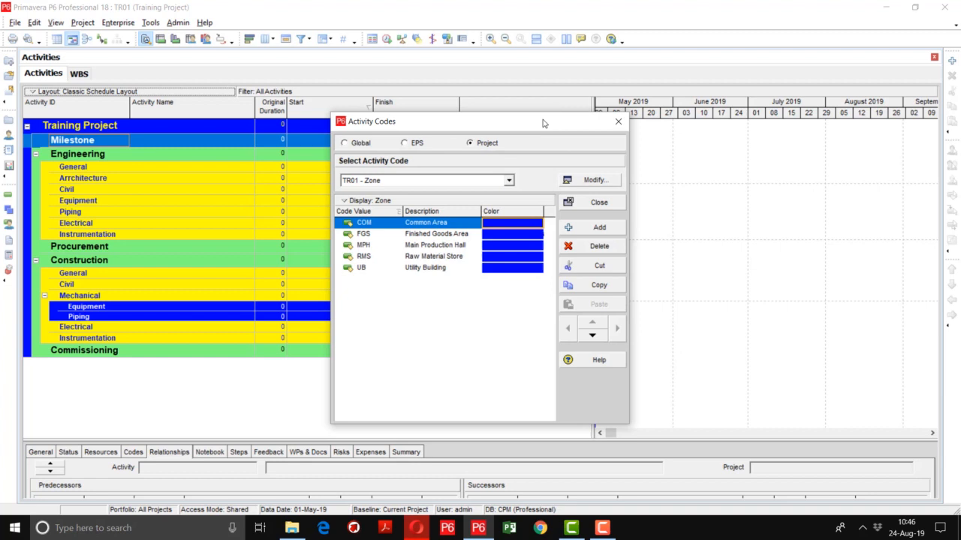
click(507, 224)
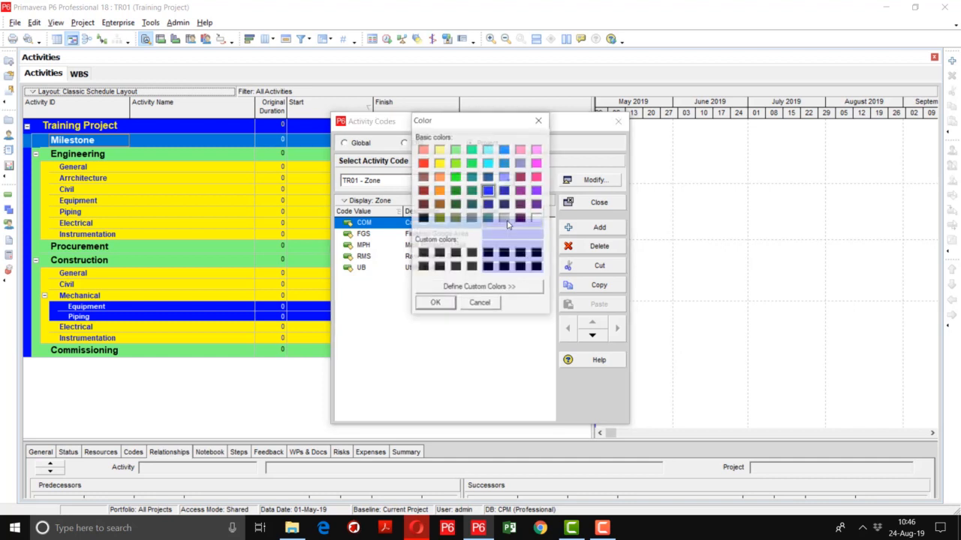
click(472, 179)
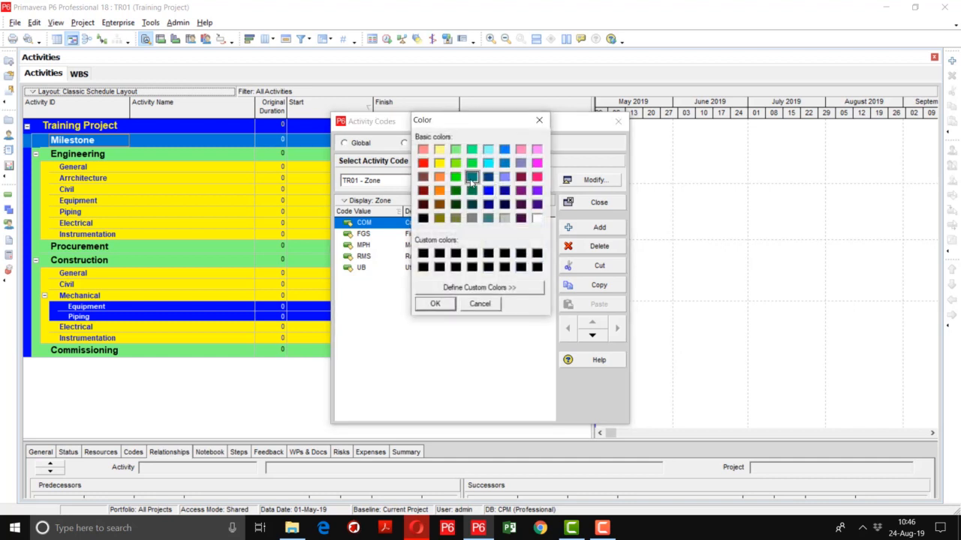
click(435, 303)
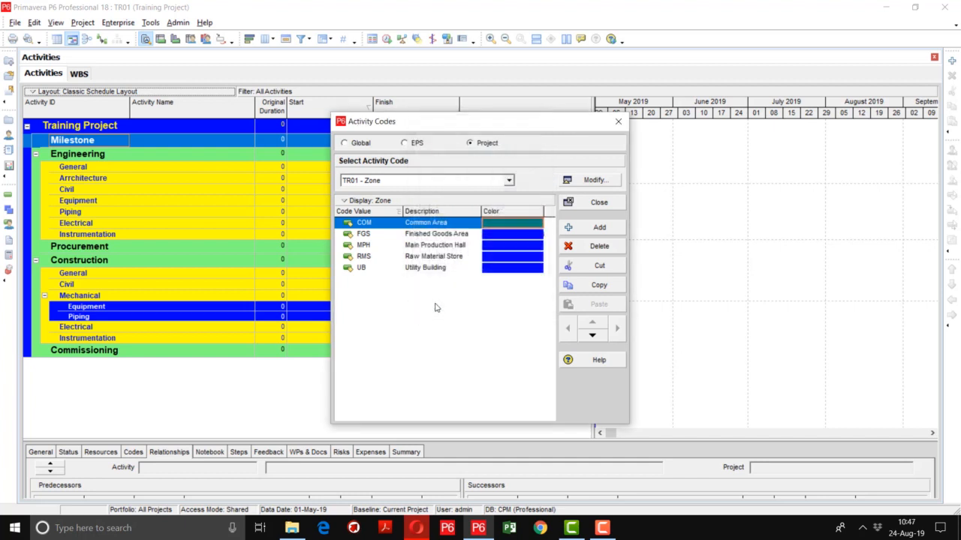
Set the Zone code colors to dark gray for FGS Finished Goods Area and light gray for MPH Main Production Hall
click(524, 233)
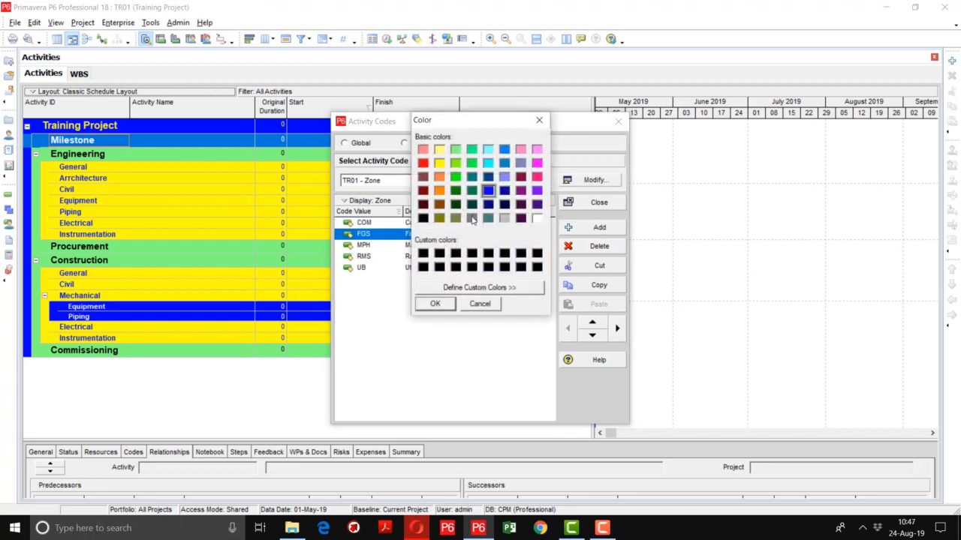
click(471, 217)
click(436, 304)
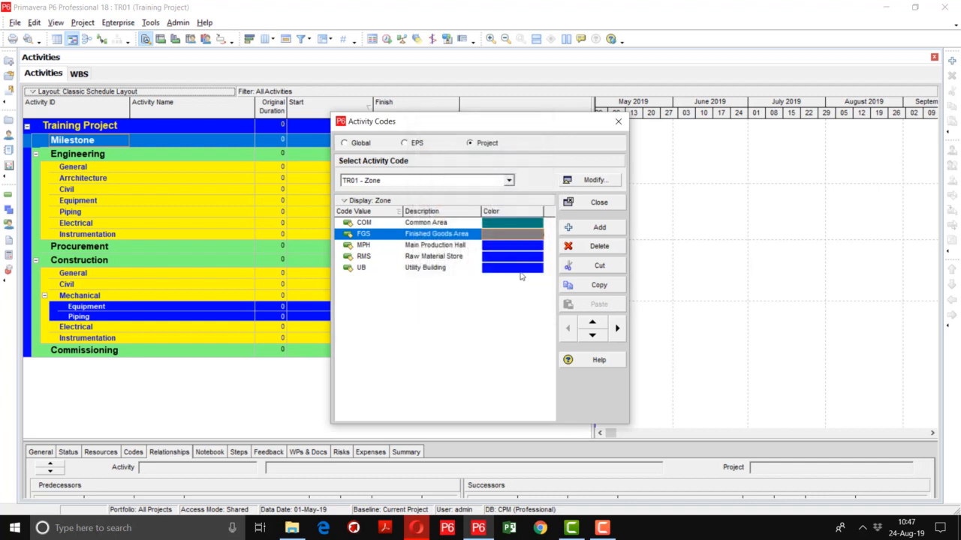
click(523, 246)
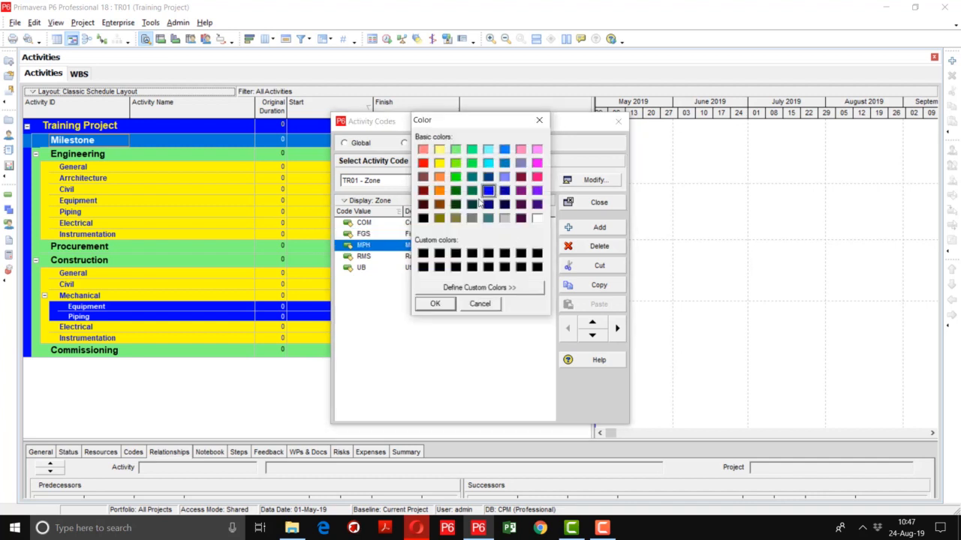
click(504, 218)
click(435, 303)
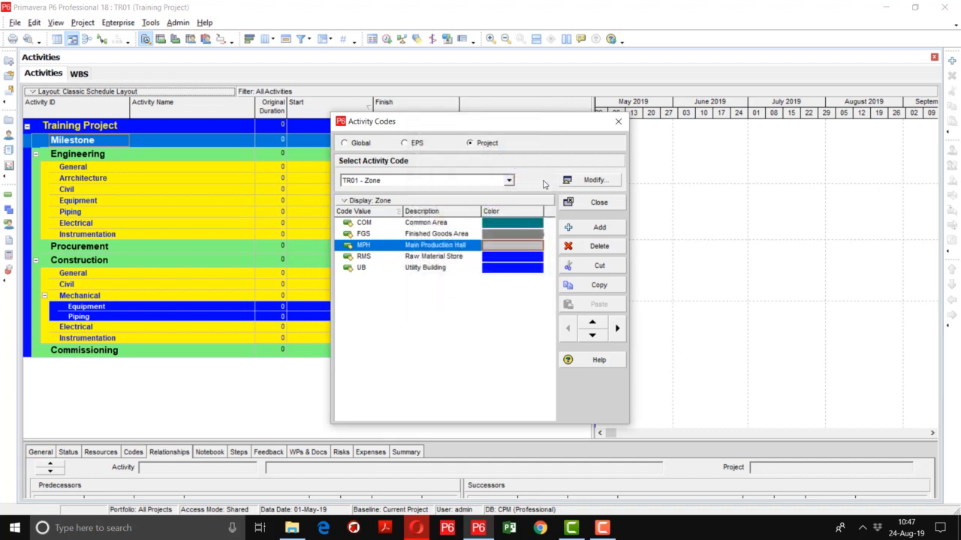
Accept blue as the color of the RMS Raw Material Store value and close the activity codes
click(511, 257)
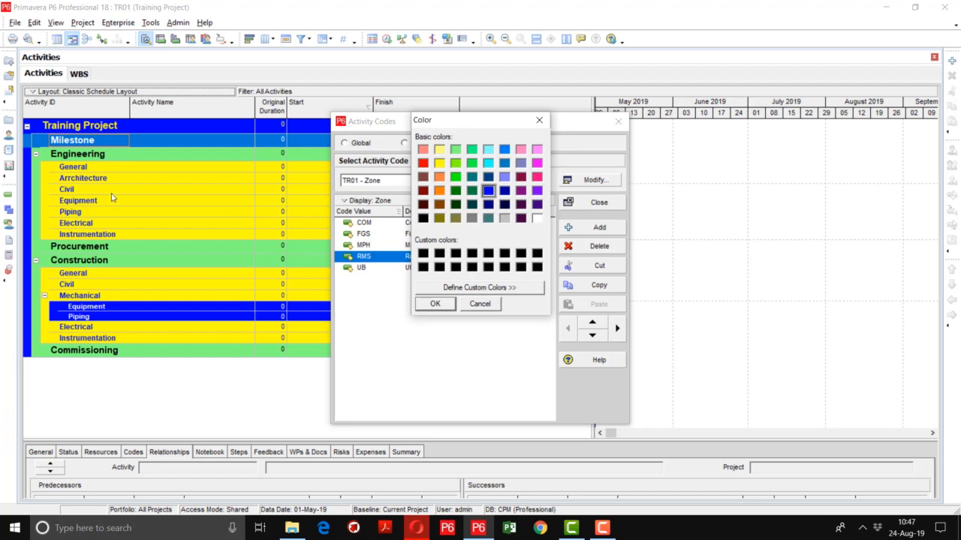
click(432, 307)
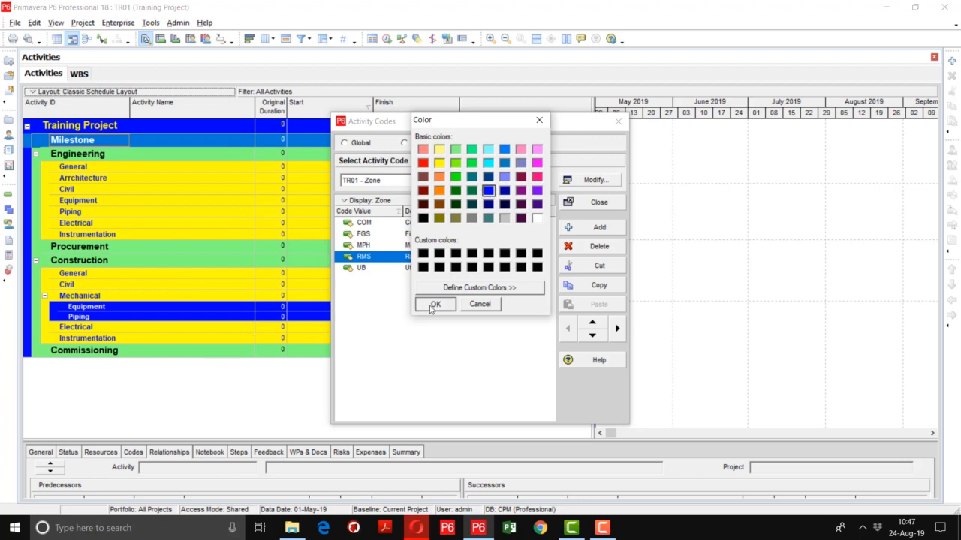
click(583, 205)
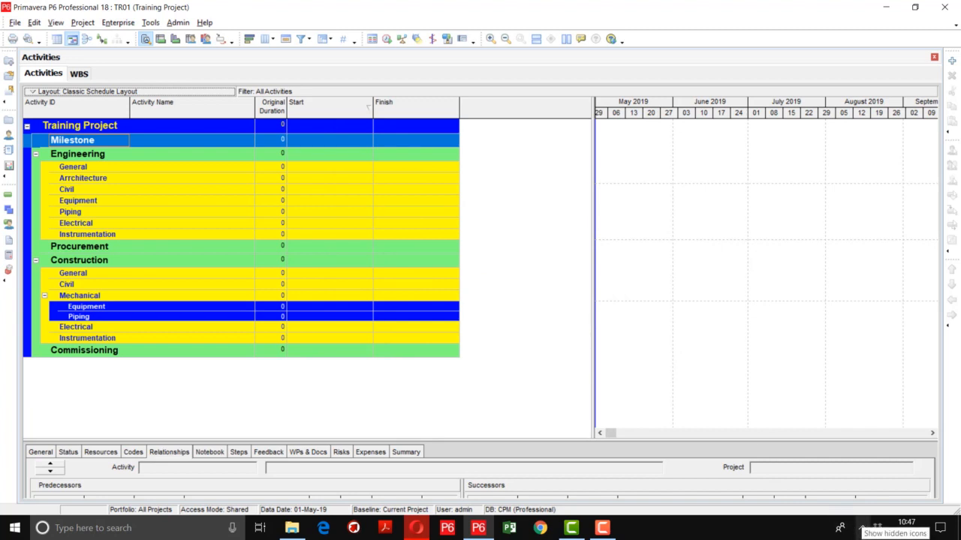
click(605, 530)
click(910, 472)
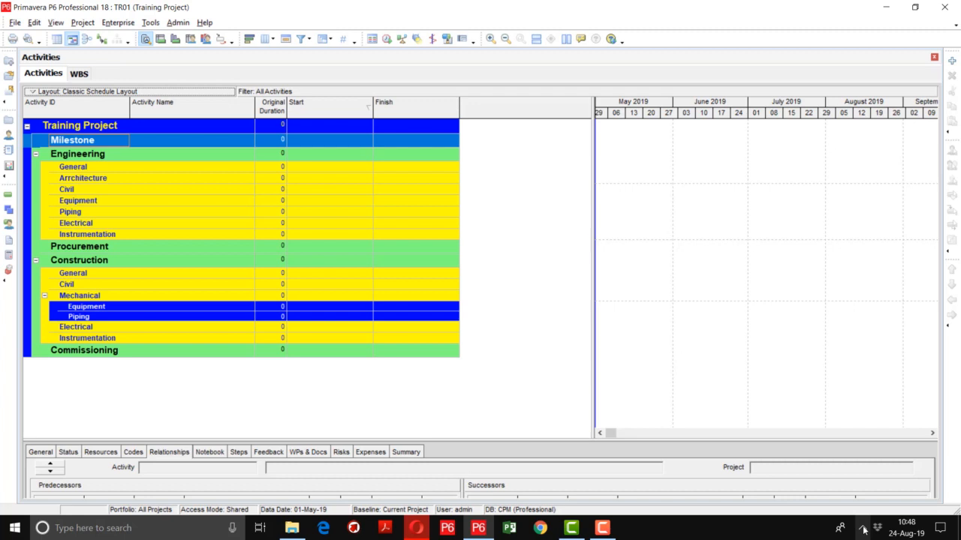
click(603, 528)
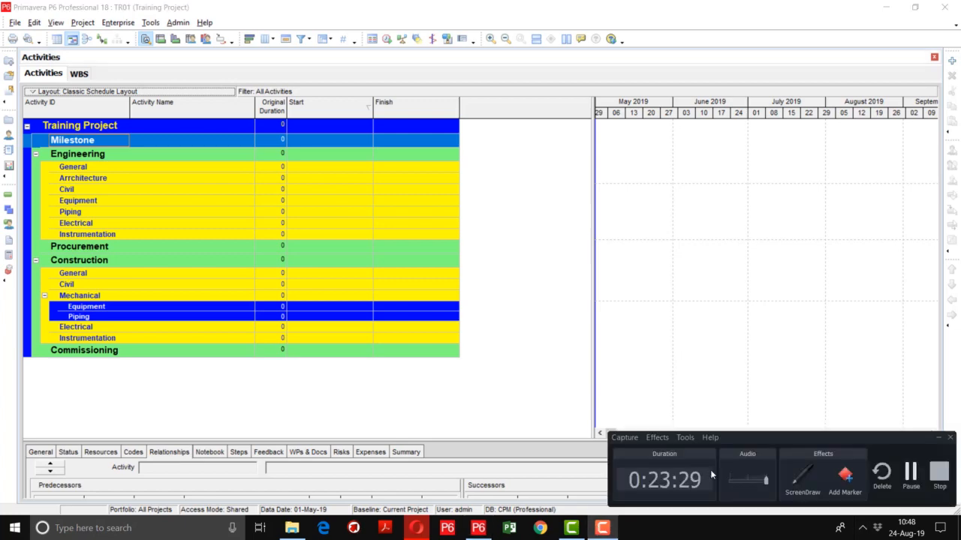